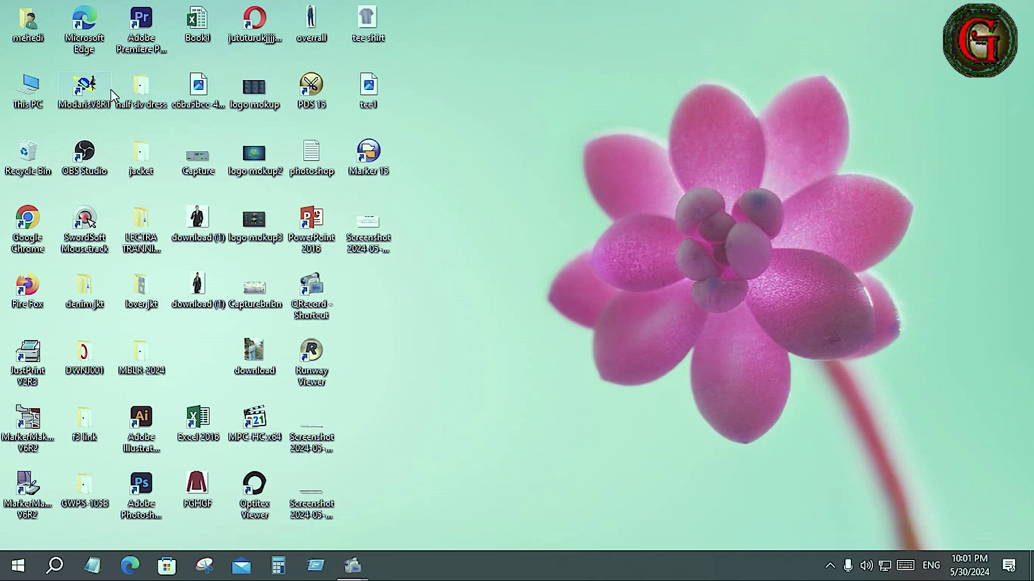
# Launch Modaris V8R1 from its desktop shortcut.
pyautogui.click(82, 95)
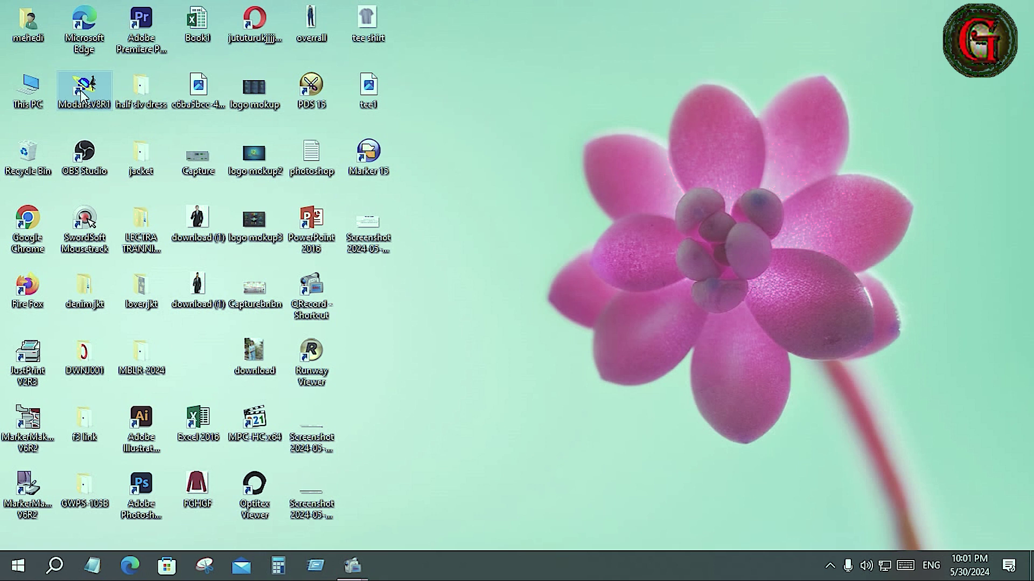
pyautogui.doubleClick(82, 95)
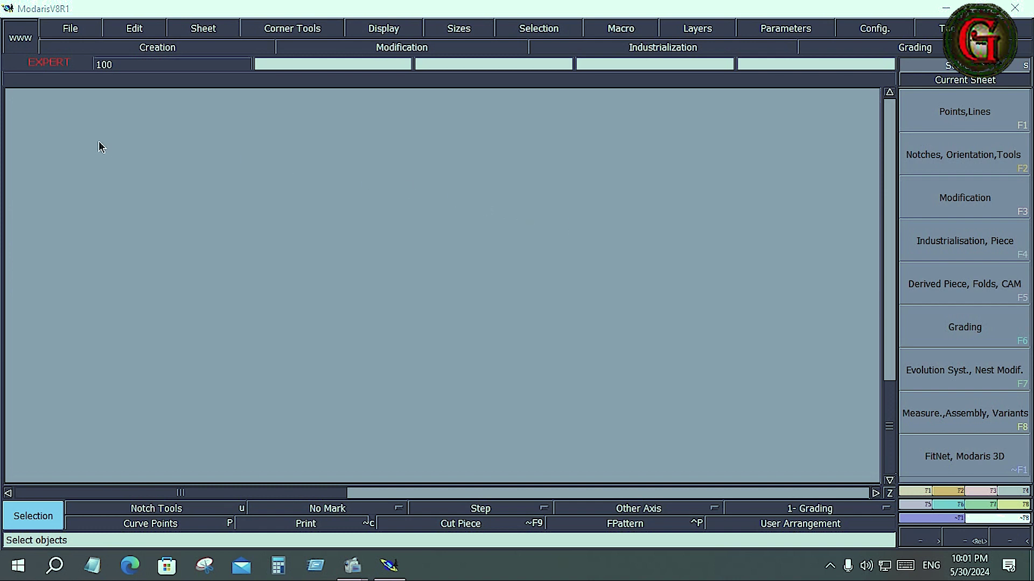
# Load the 'tee shirt' model from the tee-001 folder through File > Open Model.
pyautogui.click(59, 27)
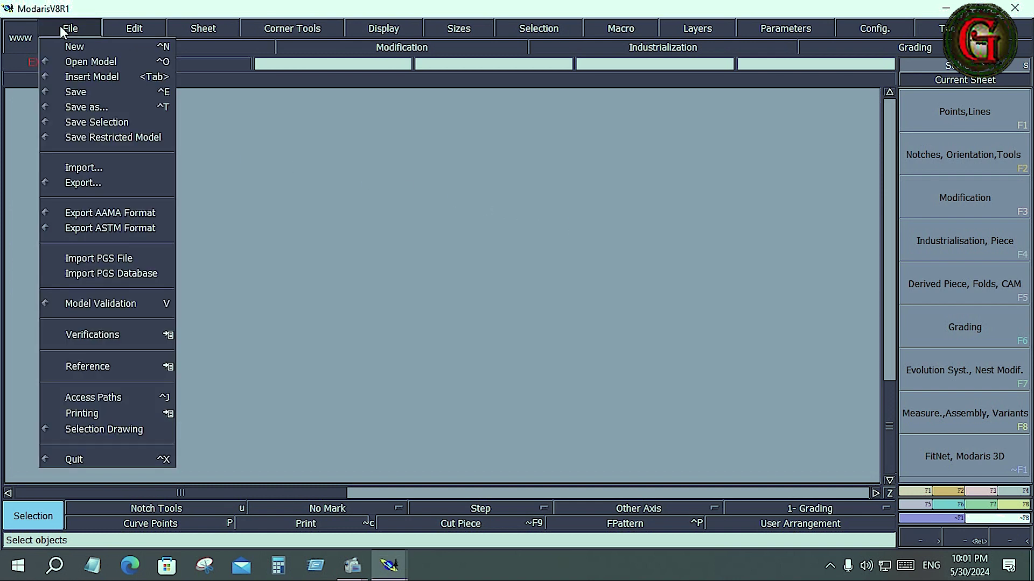
pyautogui.click(85, 62)
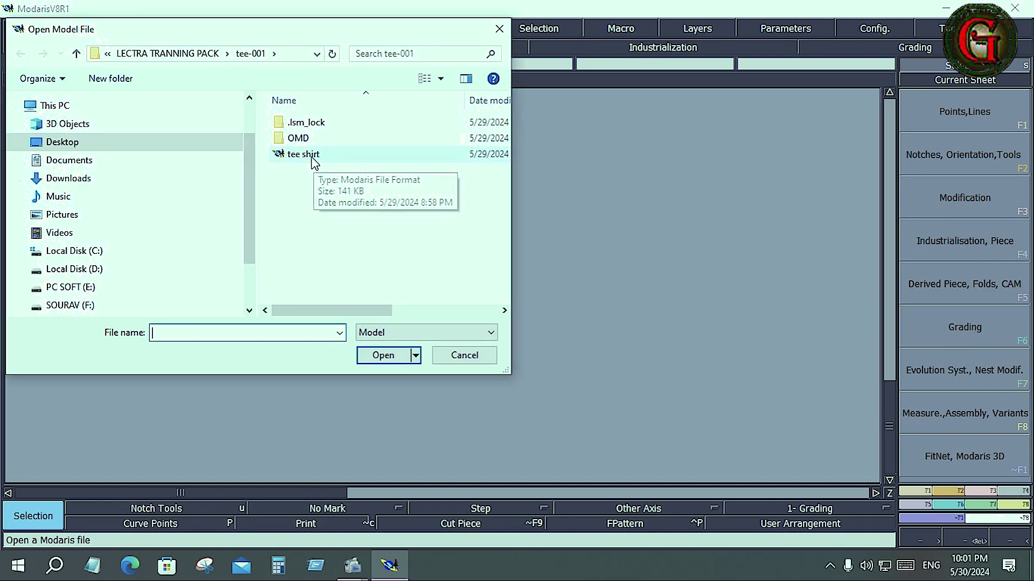
pyautogui.click(307, 159)
pyautogui.click(291, 162)
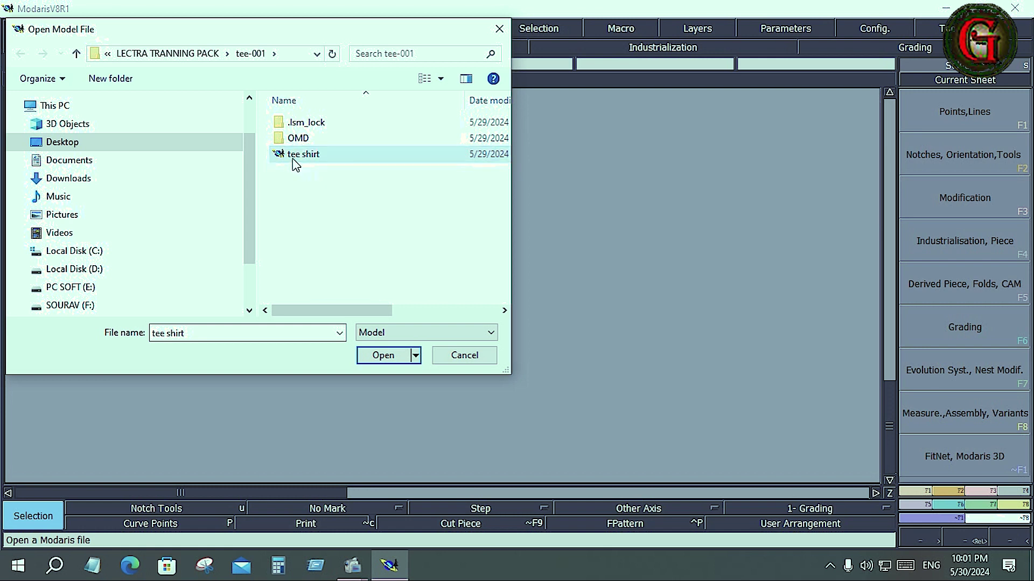
pyautogui.click(409, 361)
pyautogui.click(405, 358)
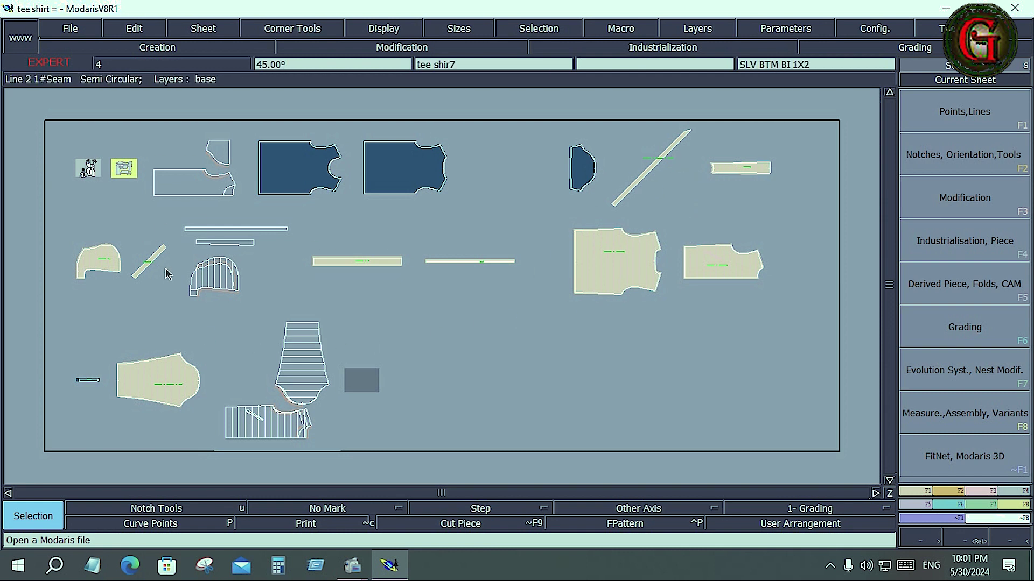
# Delete the cream, striped and diagonal-line sheets across the middle of the desk.
pyautogui.press('Delete')
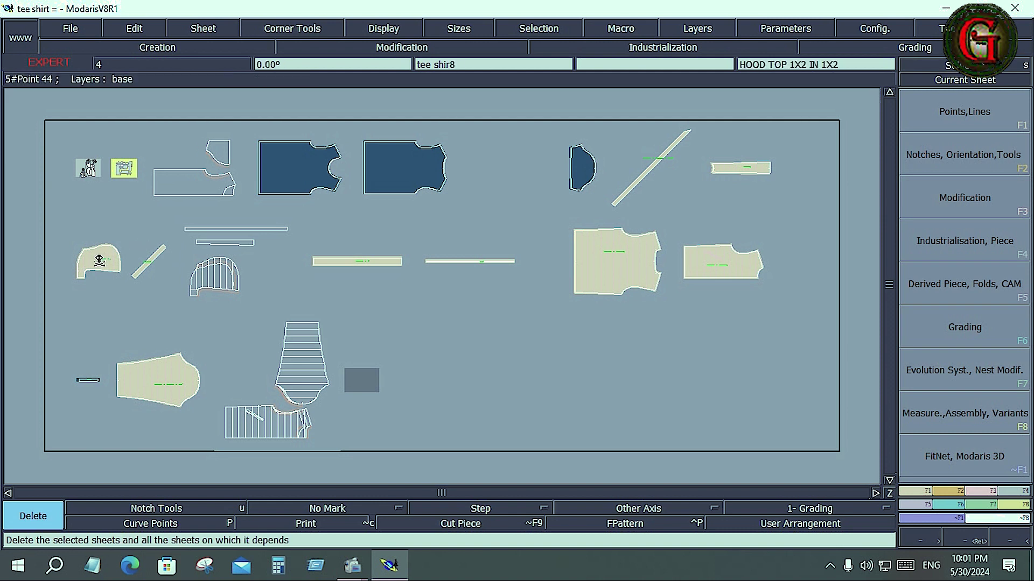
pyautogui.click(99, 260)
pyautogui.click(209, 267)
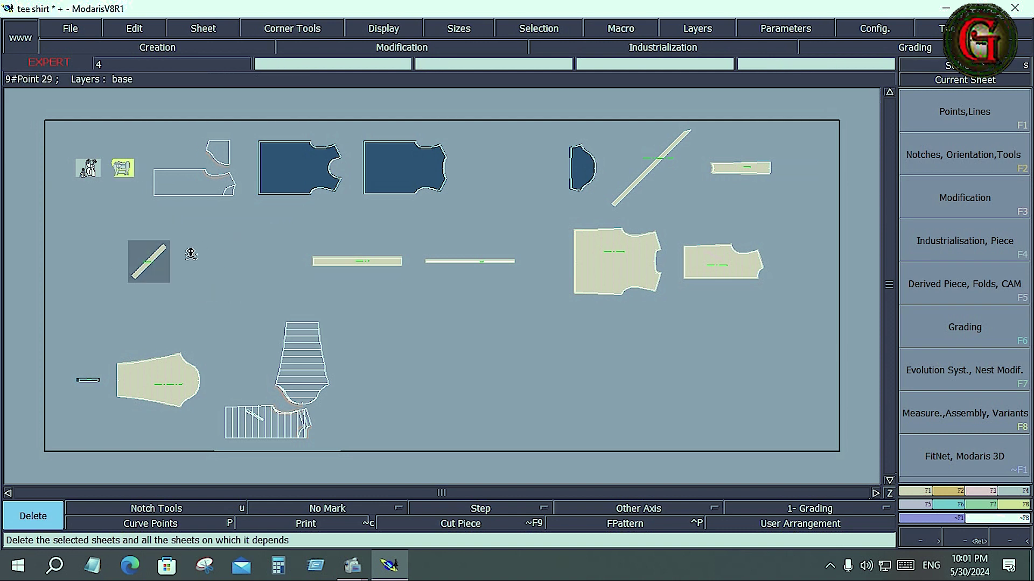
pyautogui.click(148, 260)
pyautogui.click(368, 261)
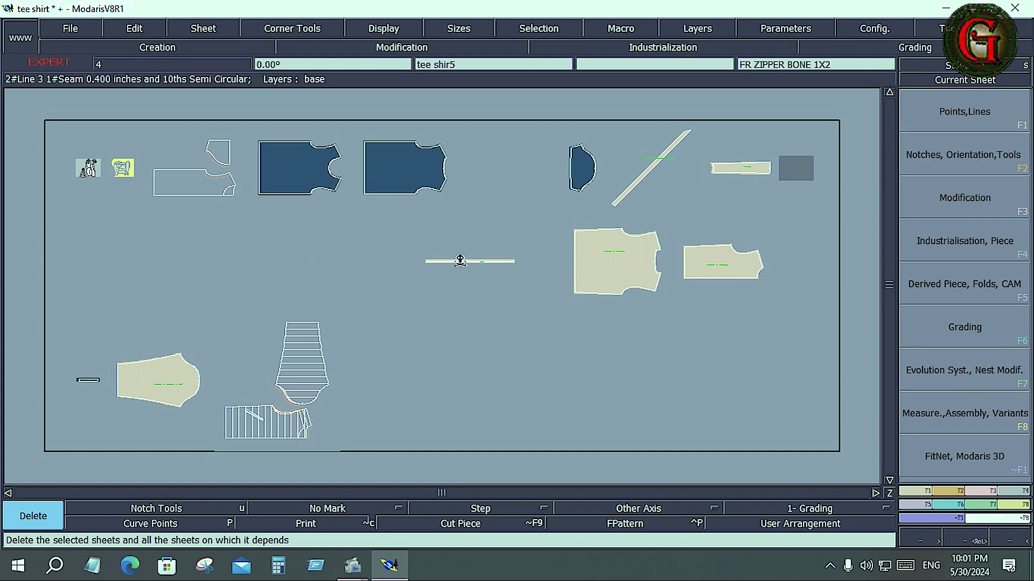
pyautogui.click(464, 261)
pyautogui.click(592, 252)
pyautogui.click(651, 168)
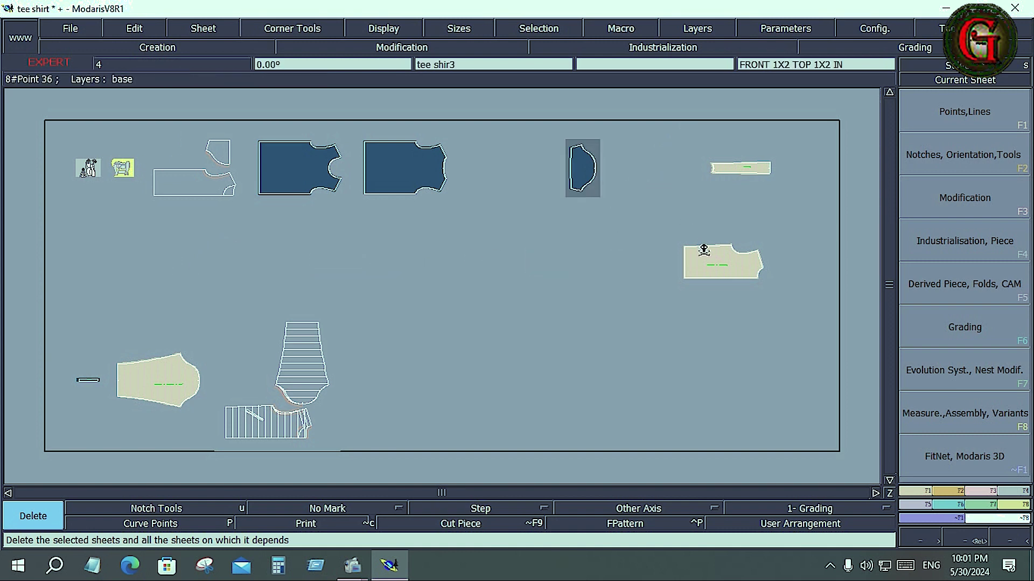
pyautogui.click(705, 252)
pyautogui.click(735, 174)
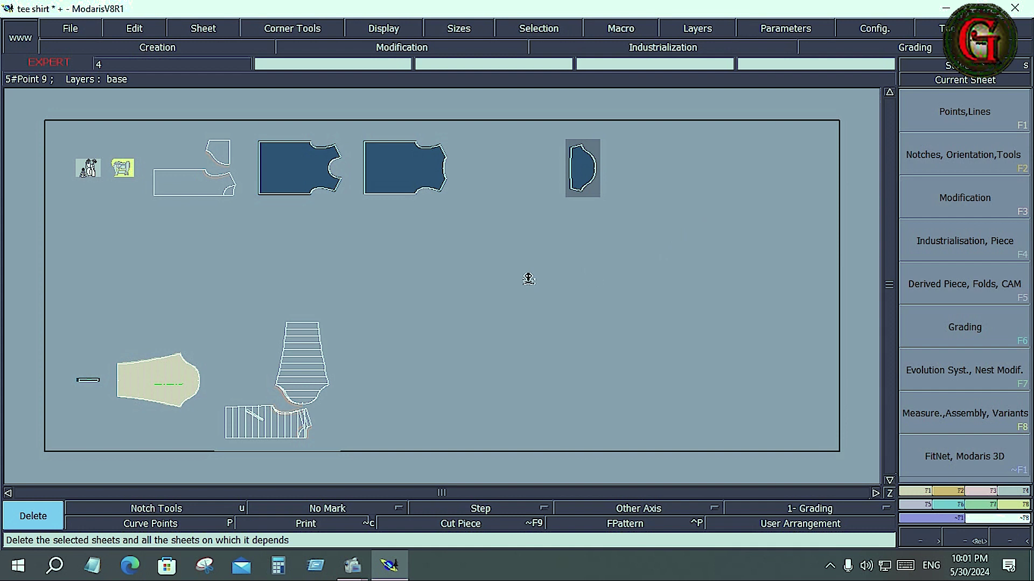
# Delete the lower striped, cream and strip sheets and the empty sheets, then auto-arrange the rest.
pyautogui.click(315, 362)
pyautogui.click(167, 375)
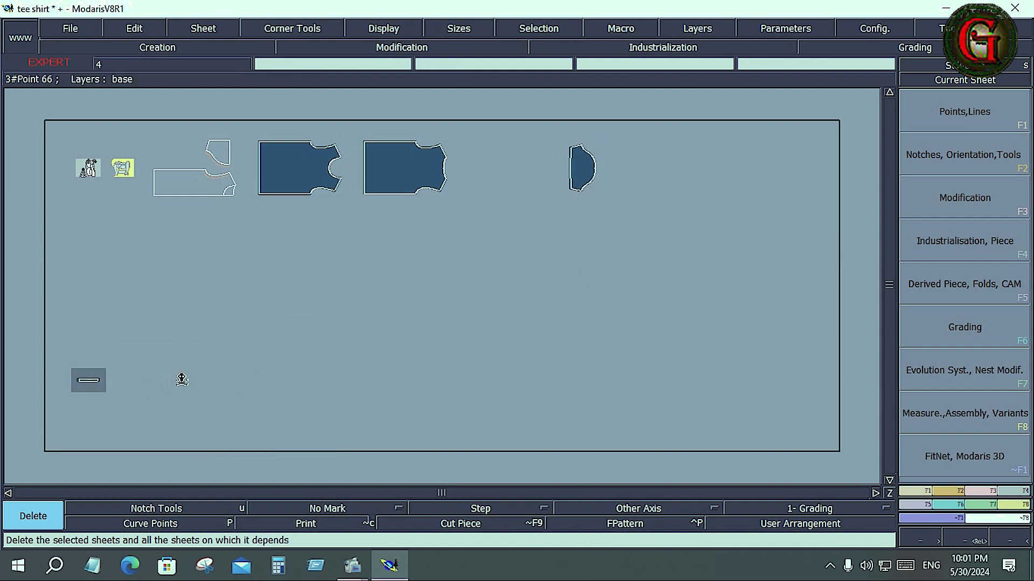
pyautogui.click(88, 381)
pyautogui.click(790, 262)
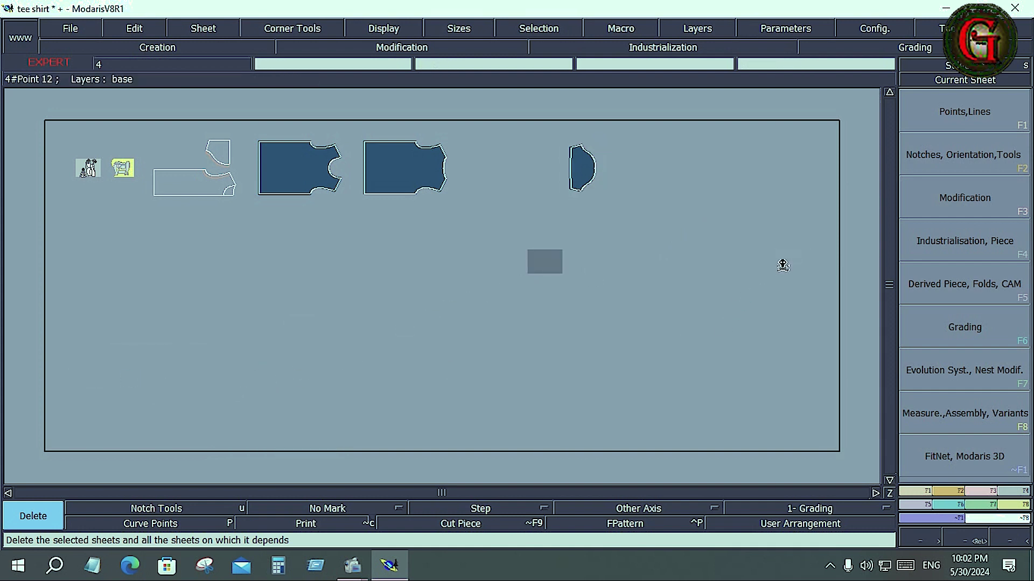
pyautogui.click(554, 268)
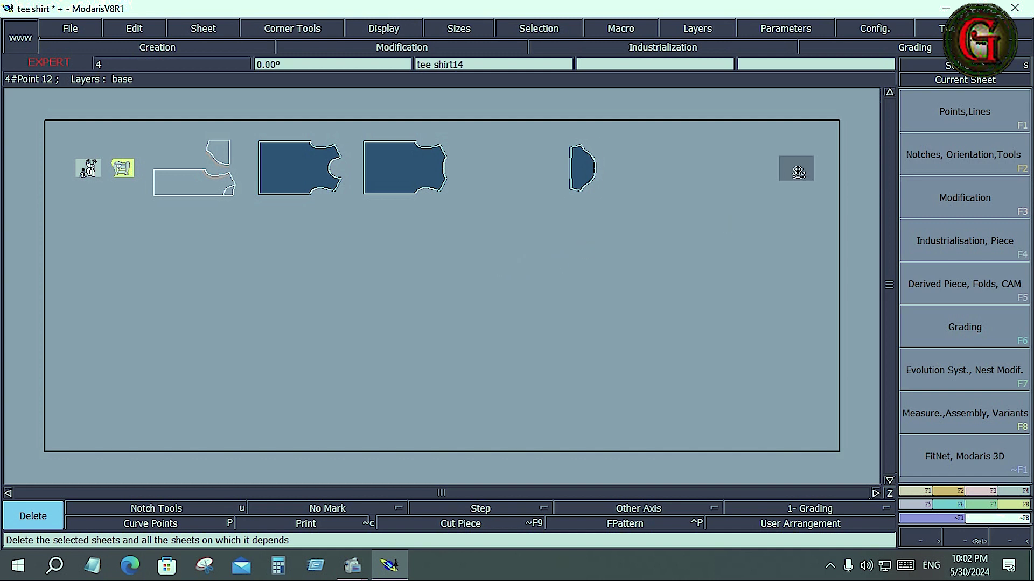
pyautogui.click(798, 173)
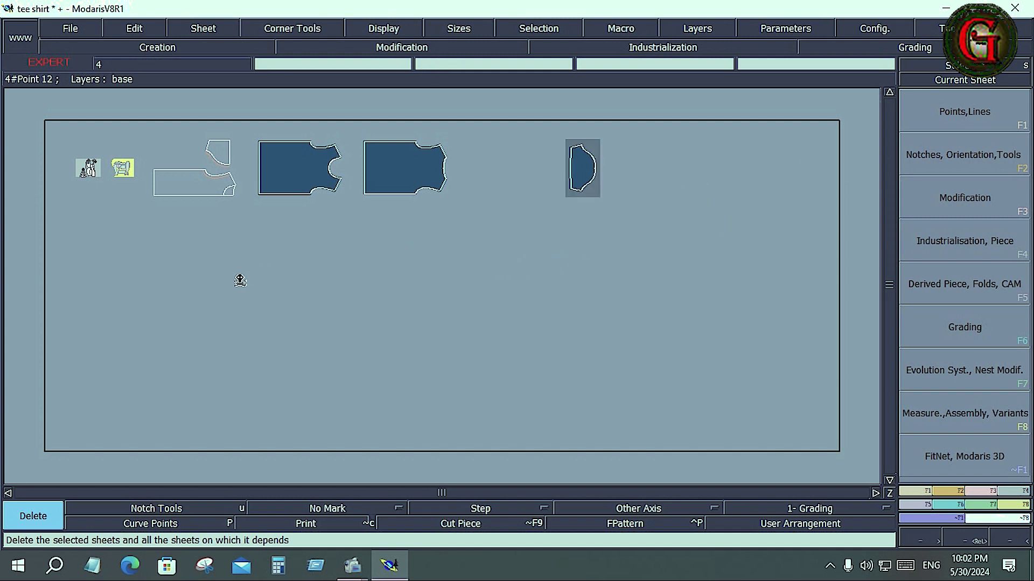
pyautogui.press('a')
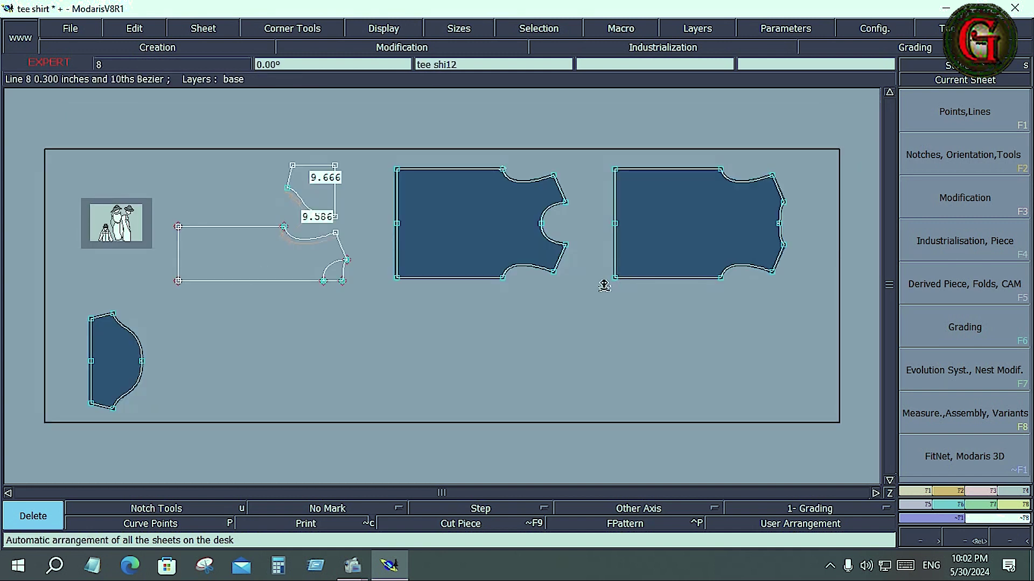
pyautogui.rightClick(476, 322)
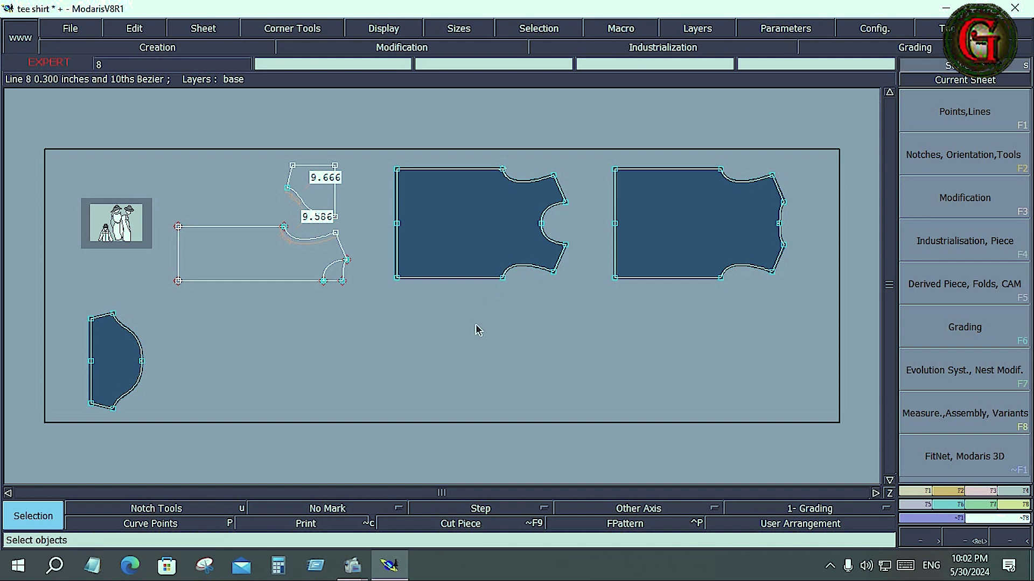
# Check File > Access Paths and accept the folder paths unchanged.
pyautogui.click(69, 27)
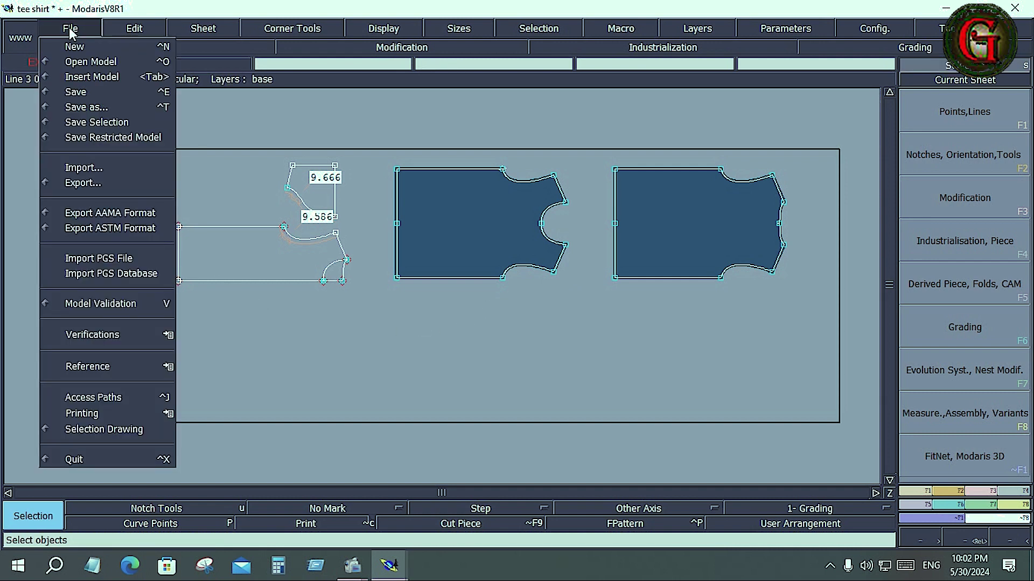
pyautogui.click(109, 398)
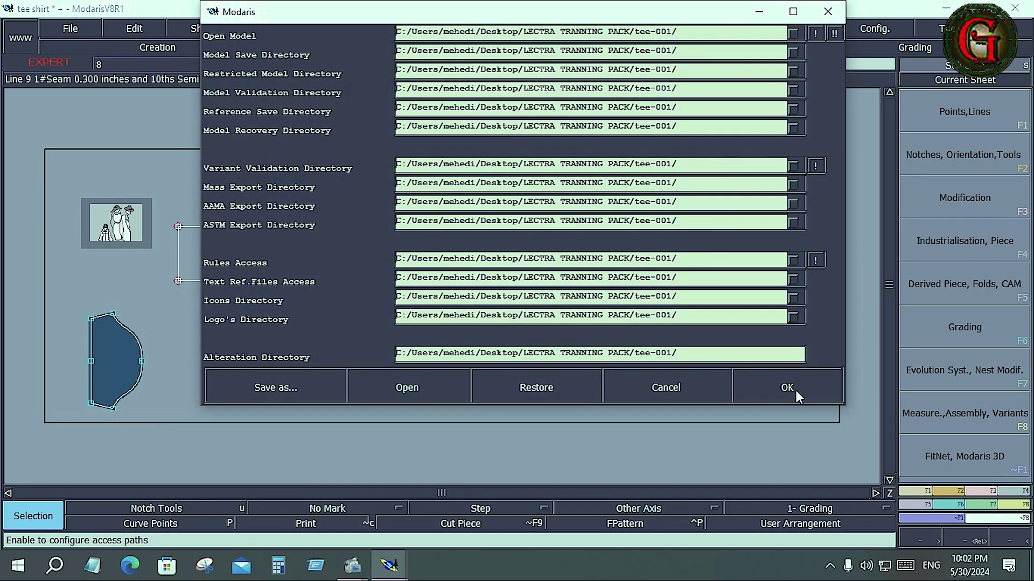
pyautogui.click(809, 390)
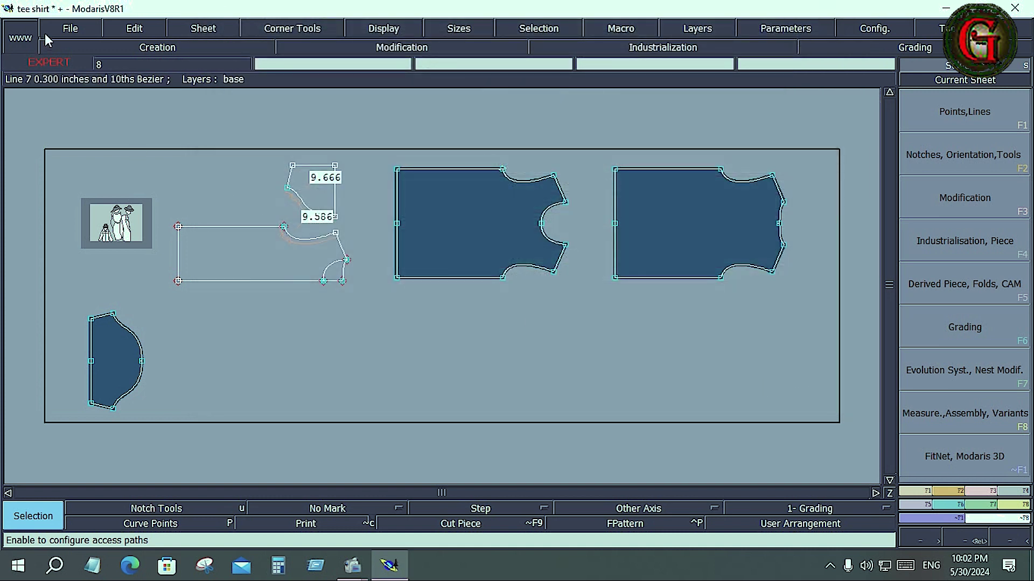
# Save the tee shirt model, overwriting the existing file.
pyautogui.click(63, 28)
pyautogui.click(76, 94)
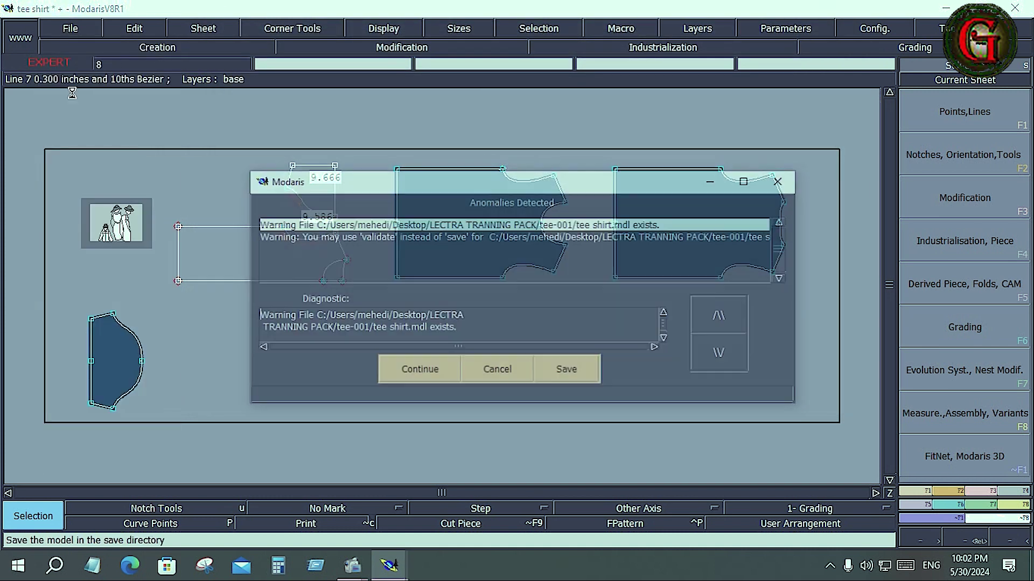
pyautogui.click(416, 367)
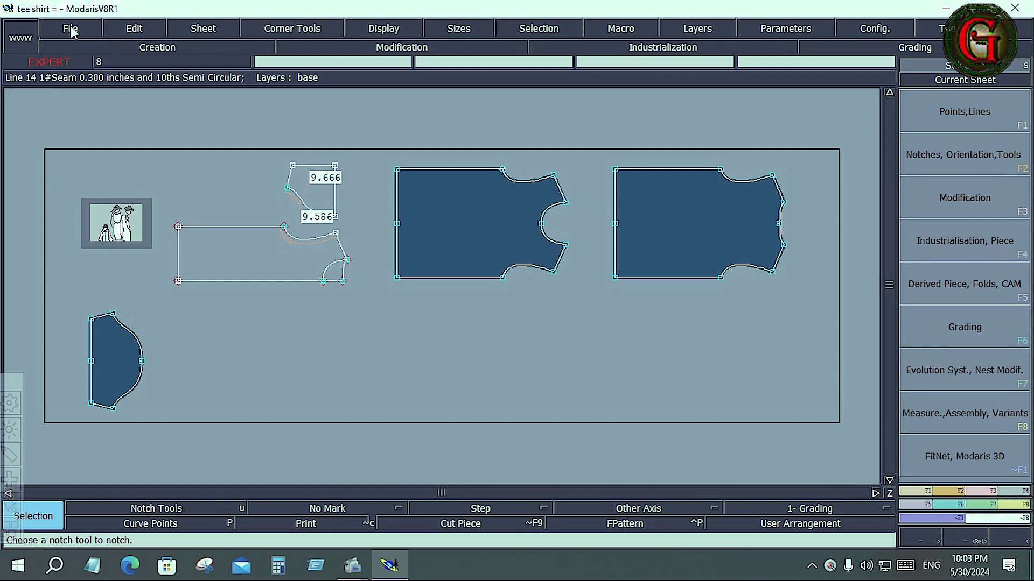
# Browse the File and Edit menus and pick the Edit name function.
pyautogui.click(71, 29)
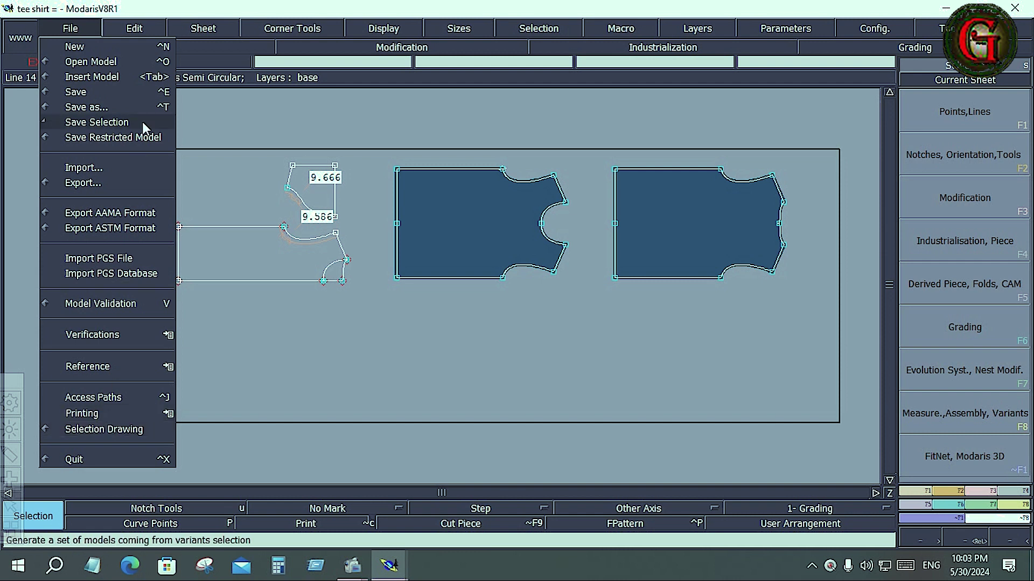
pyautogui.click(156, 34)
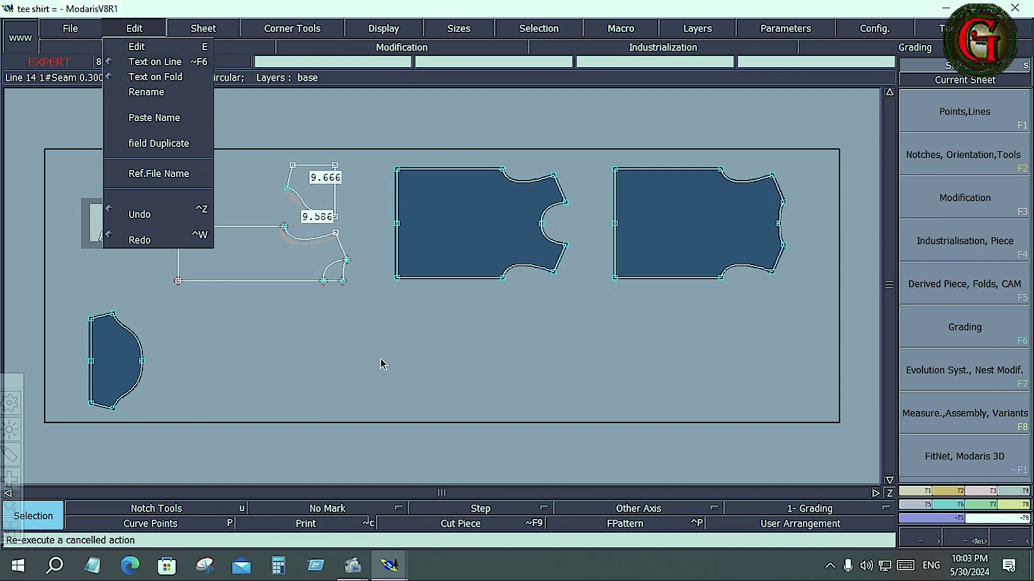
pyautogui.click(407, 358)
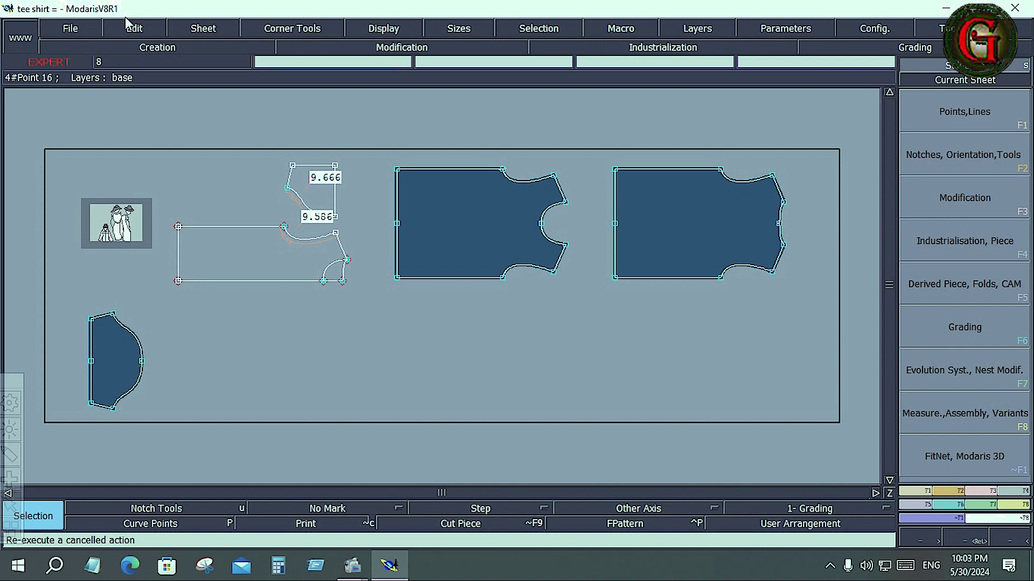
pyautogui.click(137, 31)
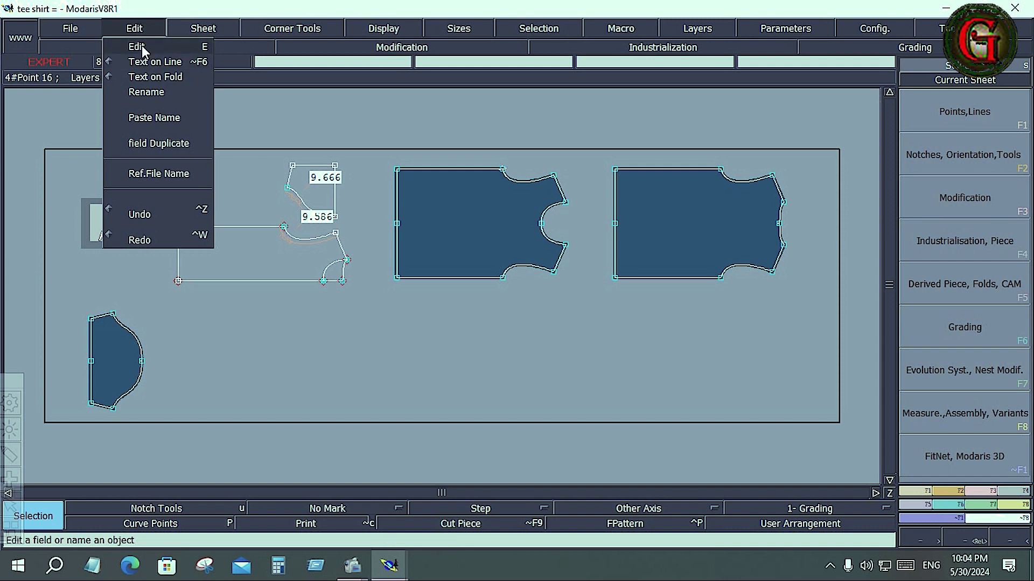
pyautogui.click(141, 46)
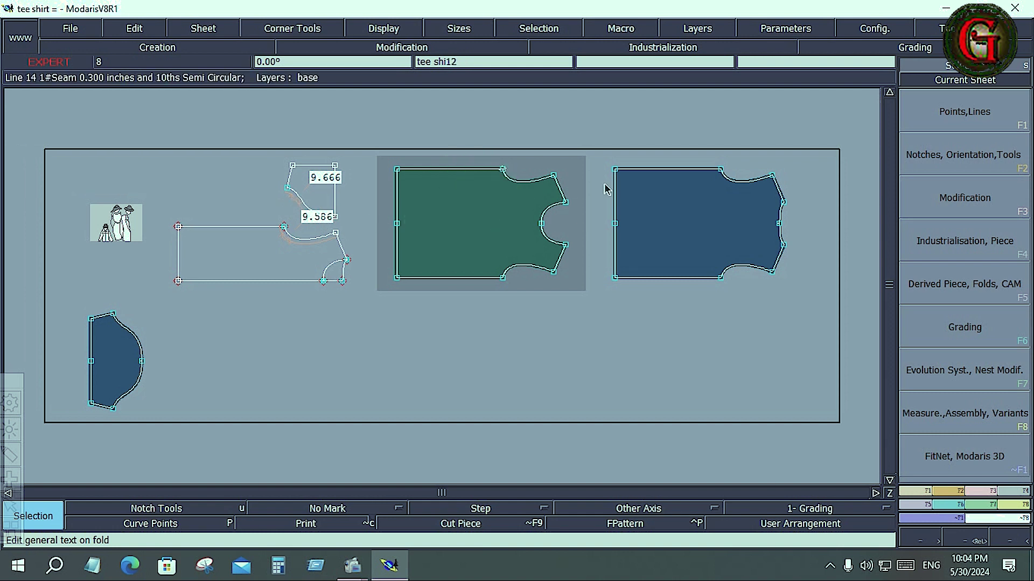
# Make the right body, sleeve and middle body pieces current, then show title blocks with Ctrl+U.
pyautogui.click(683, 196)
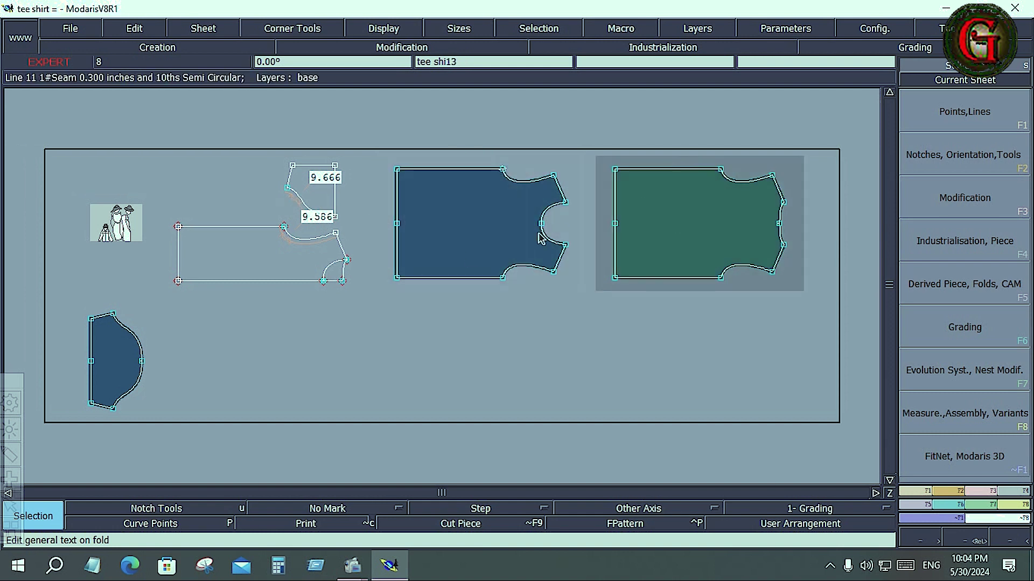
pyautogui.click(109, 364)
pyautogui.click(440, 224)
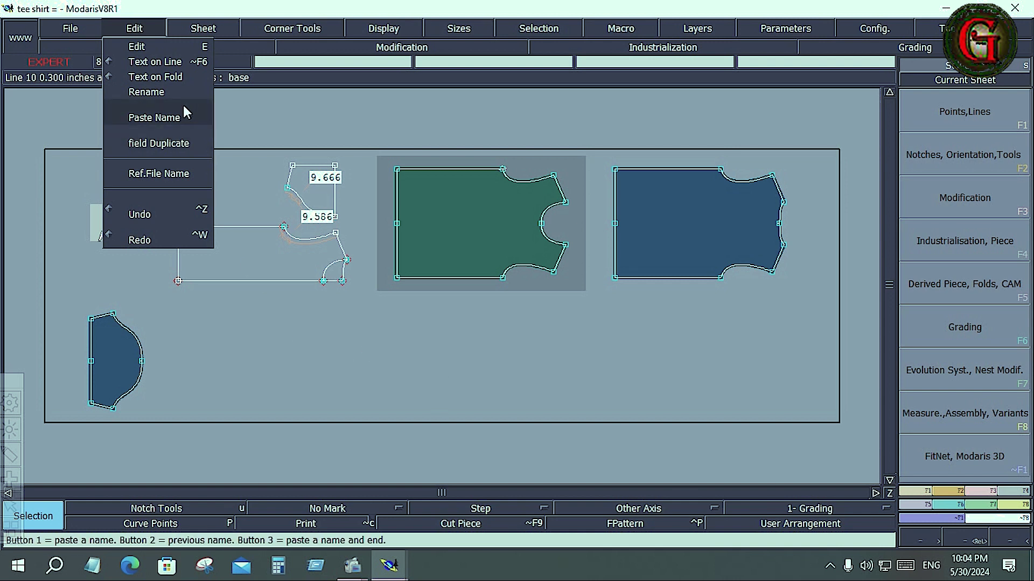
pyautogui.click(151, 47)
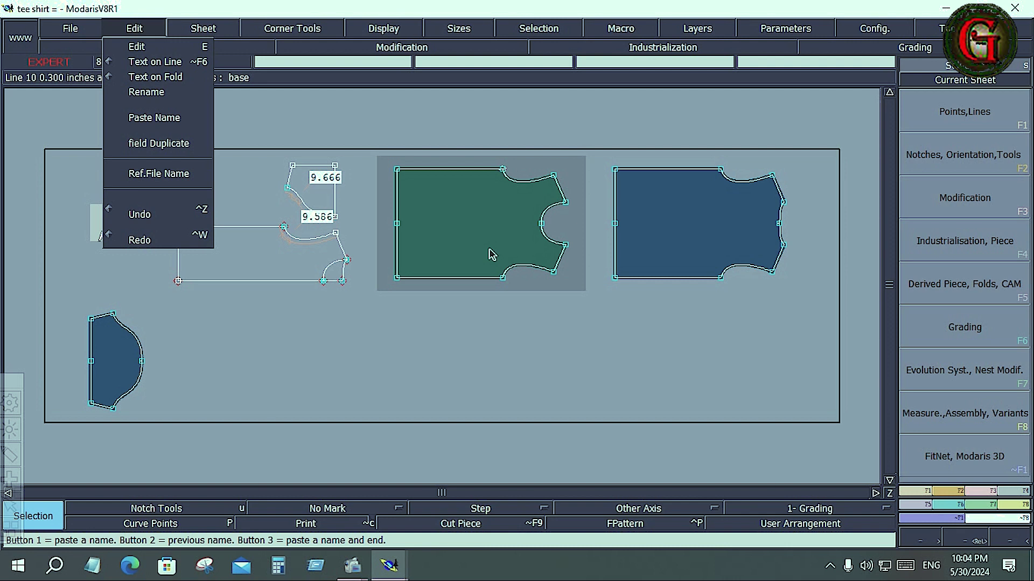
pyautogui.hotkey('ctrl', 'u')
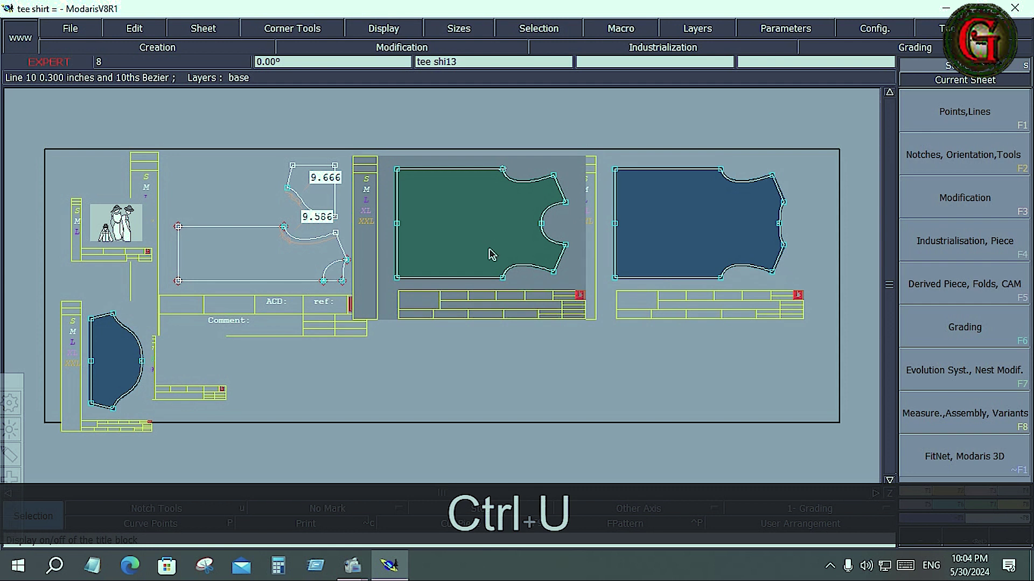
# Auto-arrange all sheets with J and recentre the view on the front sheet.
pyautogui.press('j')
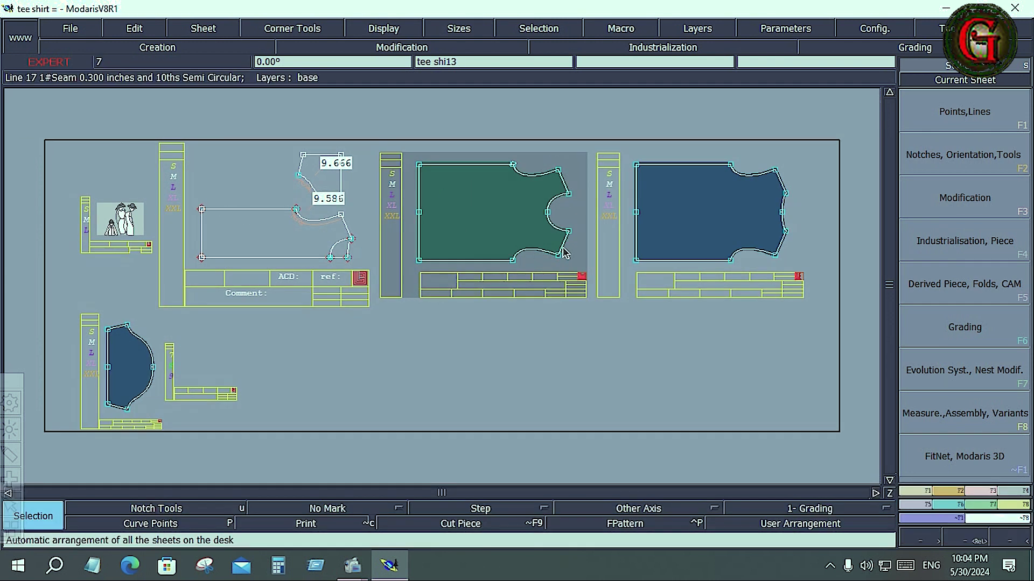
pyautogui.press('Home')
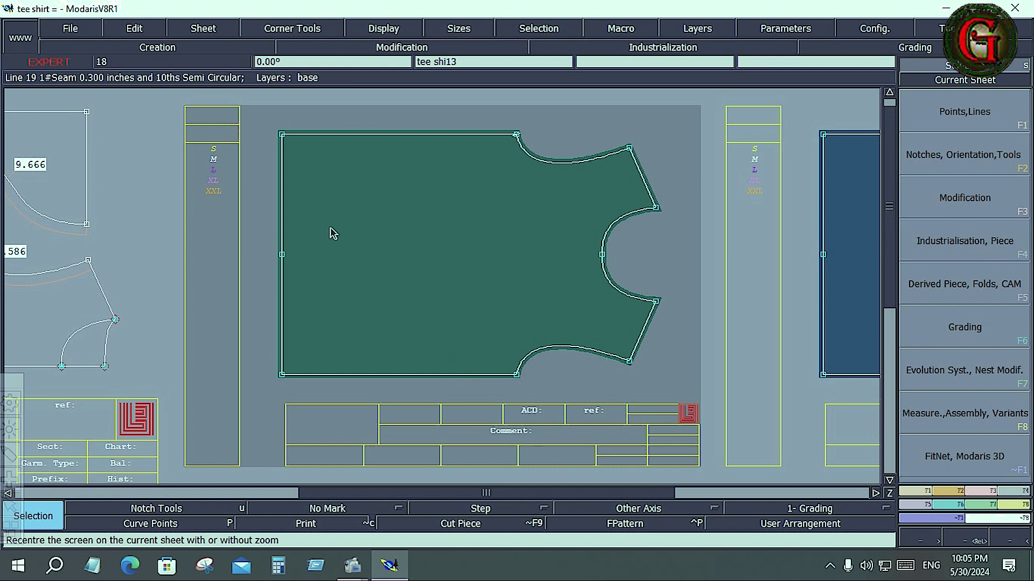
pyautogui.click(133, 29)
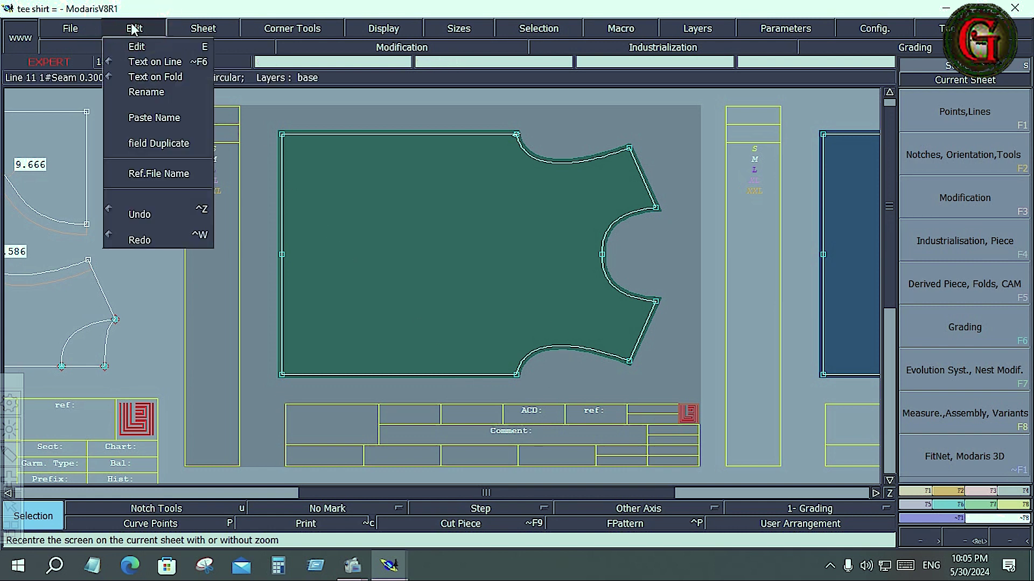
# Enter the comment 'front 1x1' on the front piece and zoom onto its label block.
pyautogui.click(136, 47)
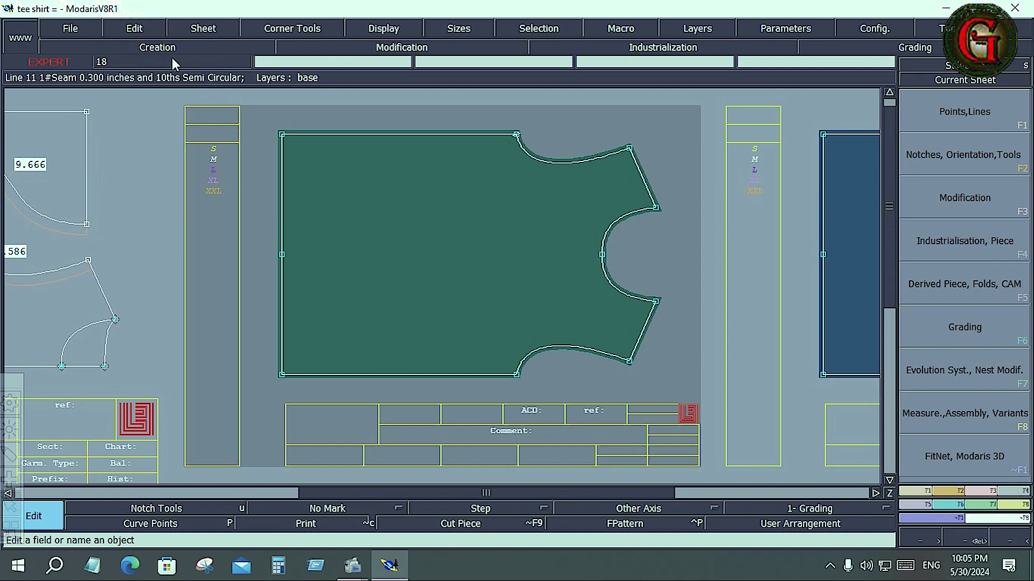
pyautogui.click(535, 435)
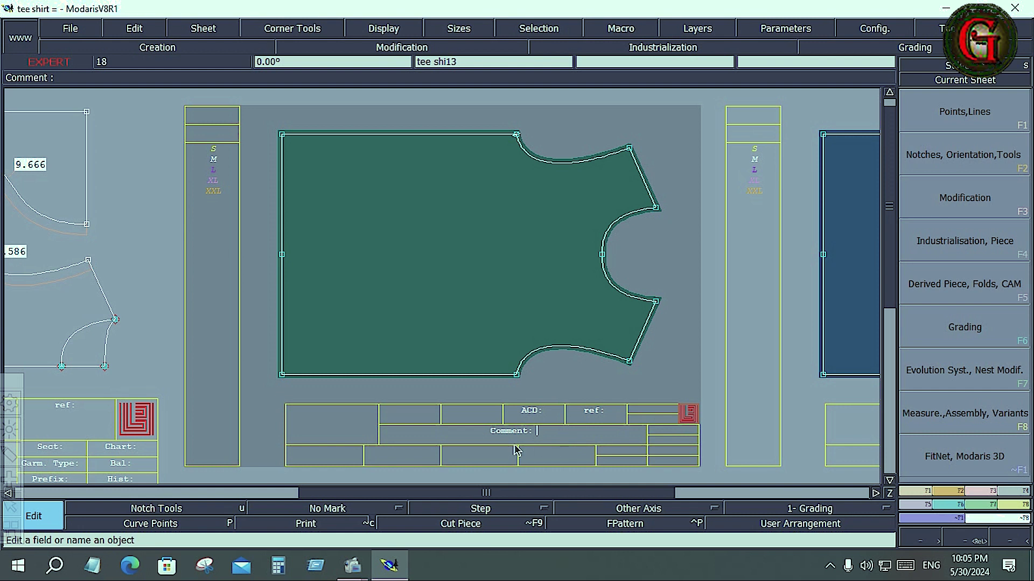
pyautogui.write('fron')
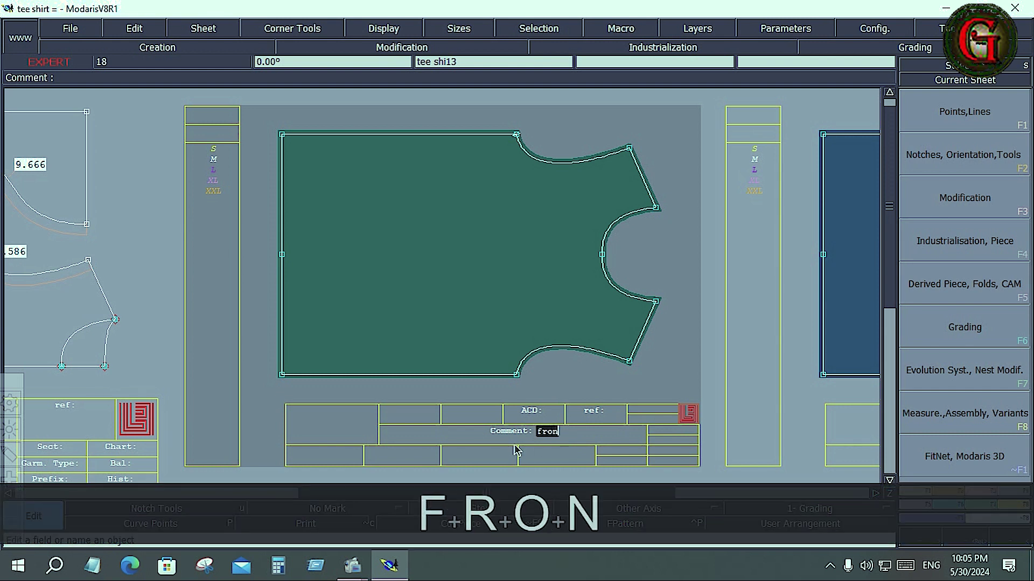
pyautogui.write('t ')
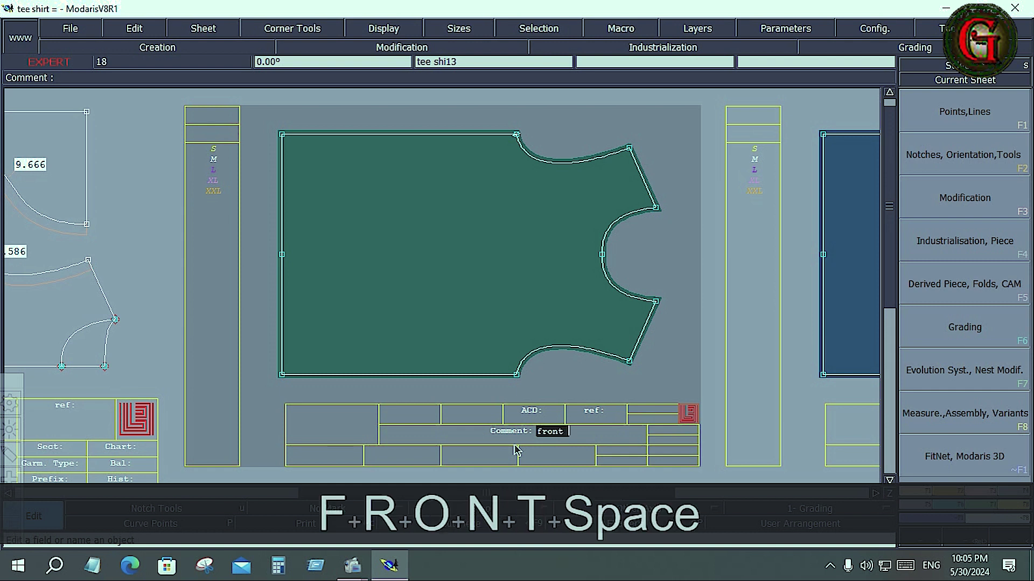
pyautogui.write('1x1')
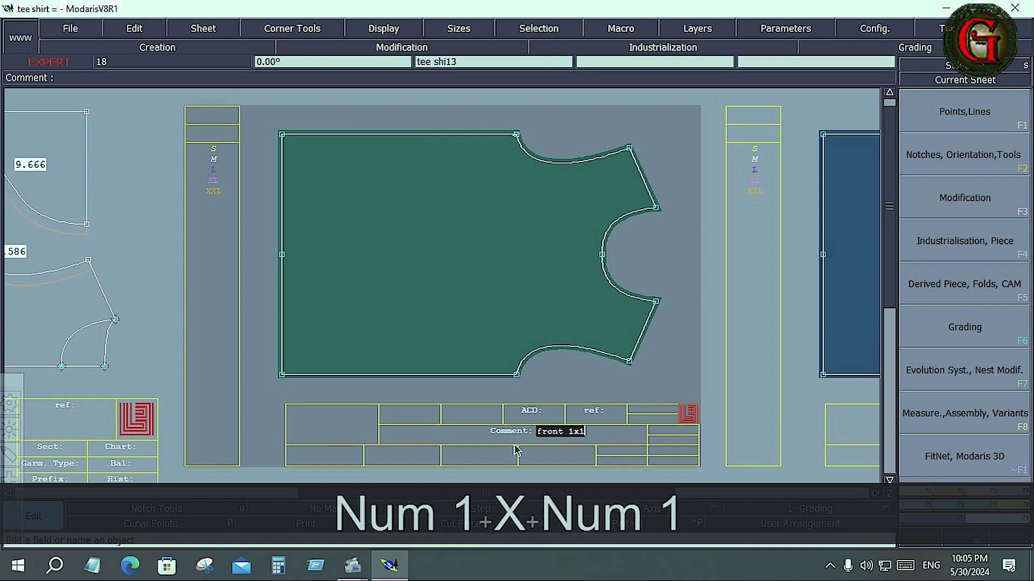
pyautogui.press('Return')
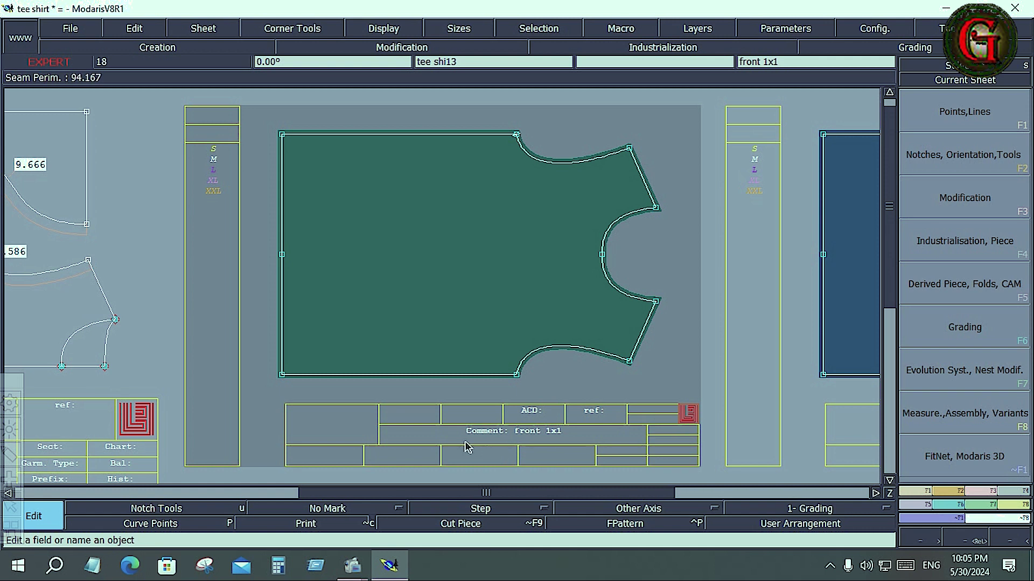
pyautogui.press('Return')
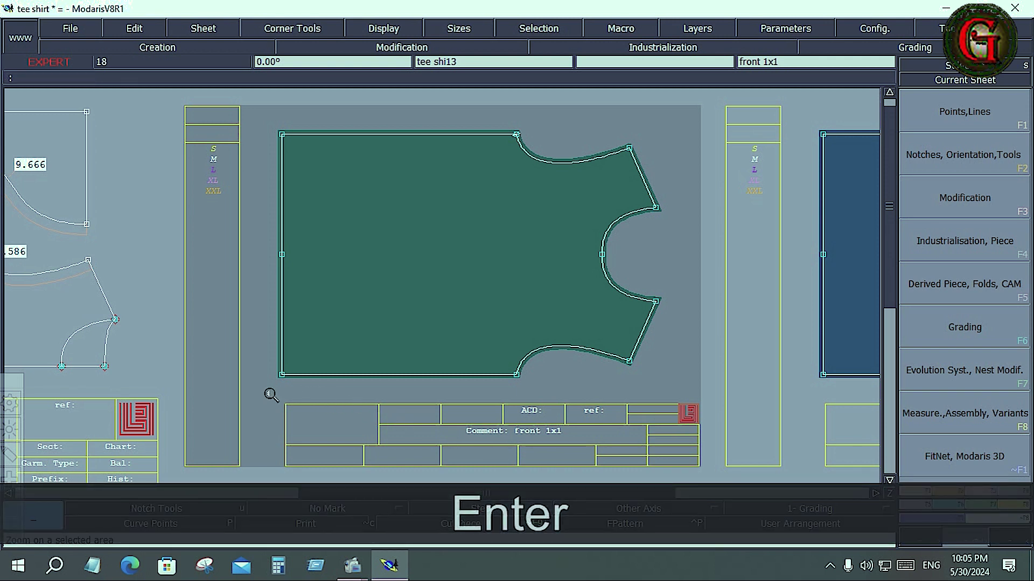
pyautogui.moveTo(429, 413); pyautogui.dragTo(687, 461)
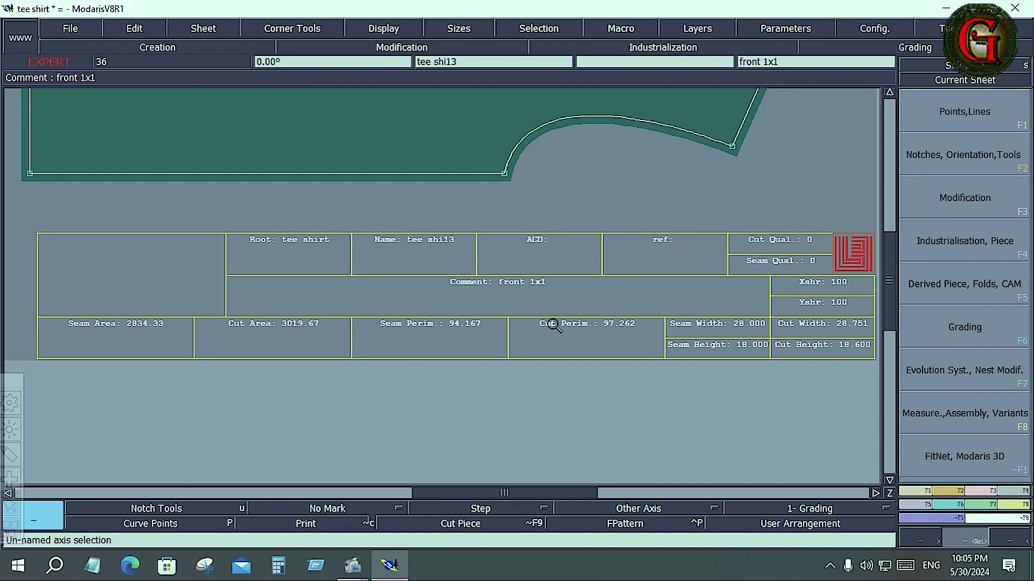
pyautogui.click(140, 30)
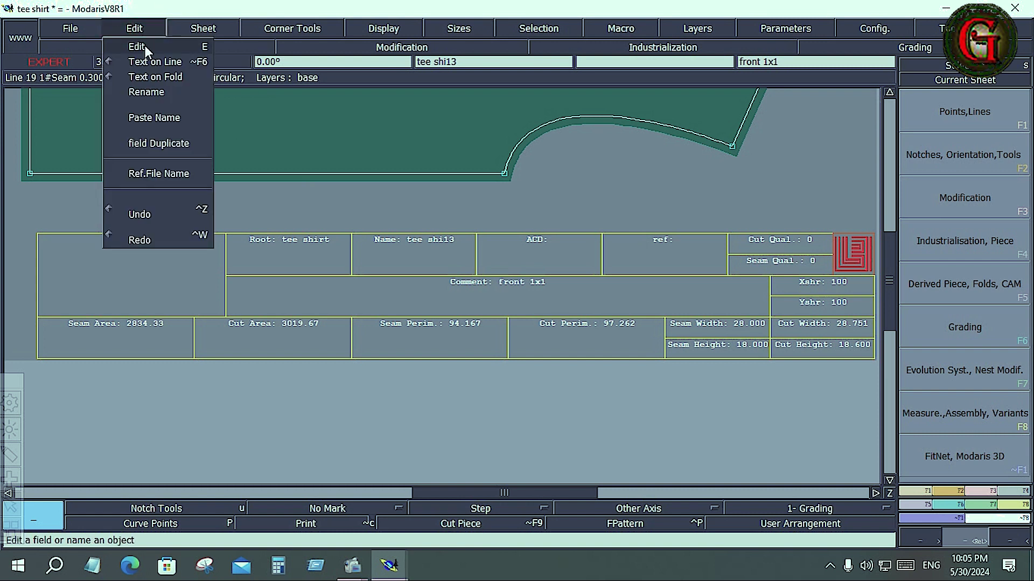
pyautogui.click(144, 45)
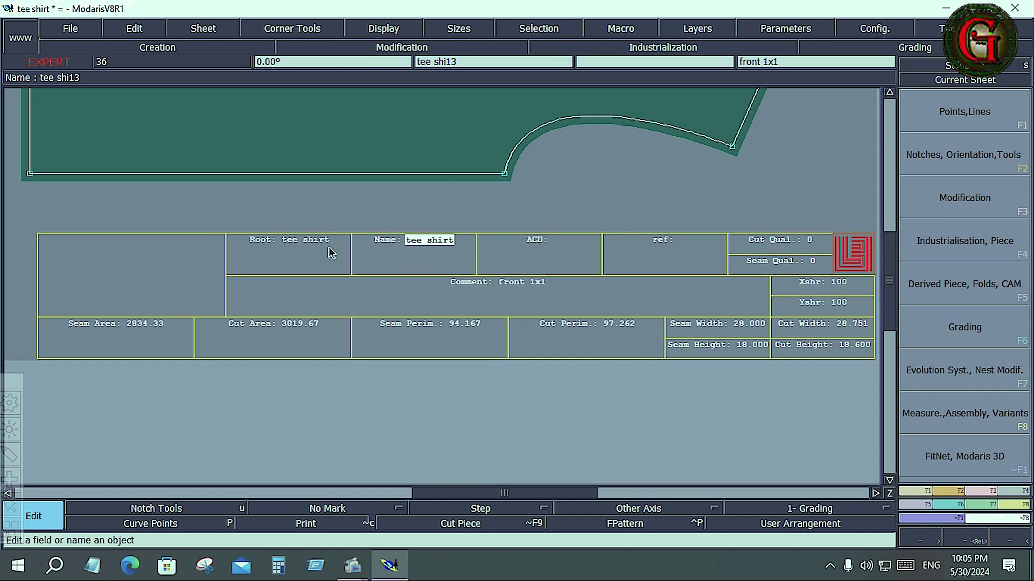
pyautogui.click(300, 249)
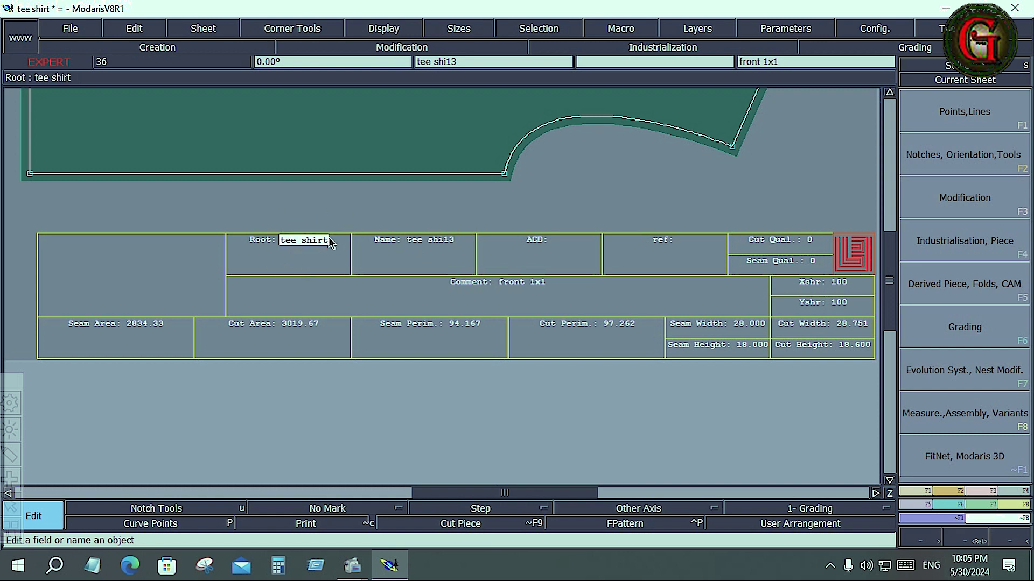
pyautogui.click(681, 244)
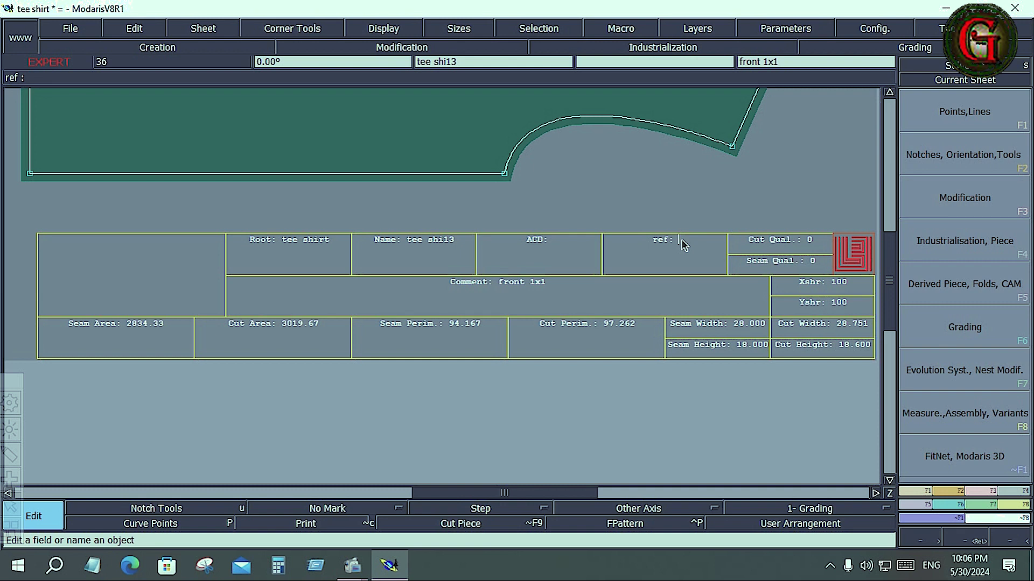
pyautogui.write('jhjhjh')
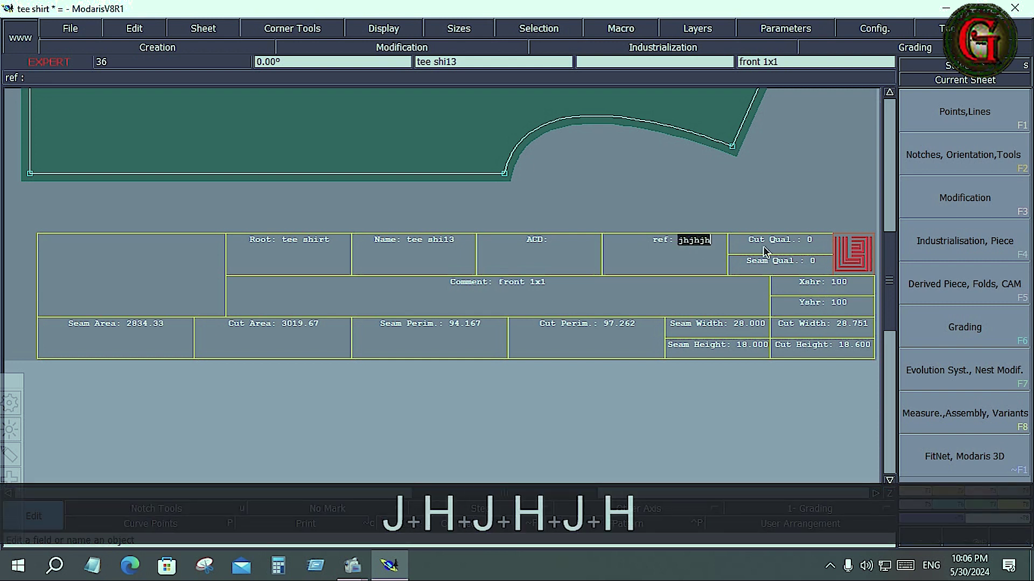
pyautogui.press('BackSpace')
pyautogui.press('BackSpace')
pyautogui.press('BackSpace')
pyautogui.press('BackSpace')
pyautogui.press('BackSpace')
pyautogui.press('BackSpace')
pyautogui.click(135, 28)
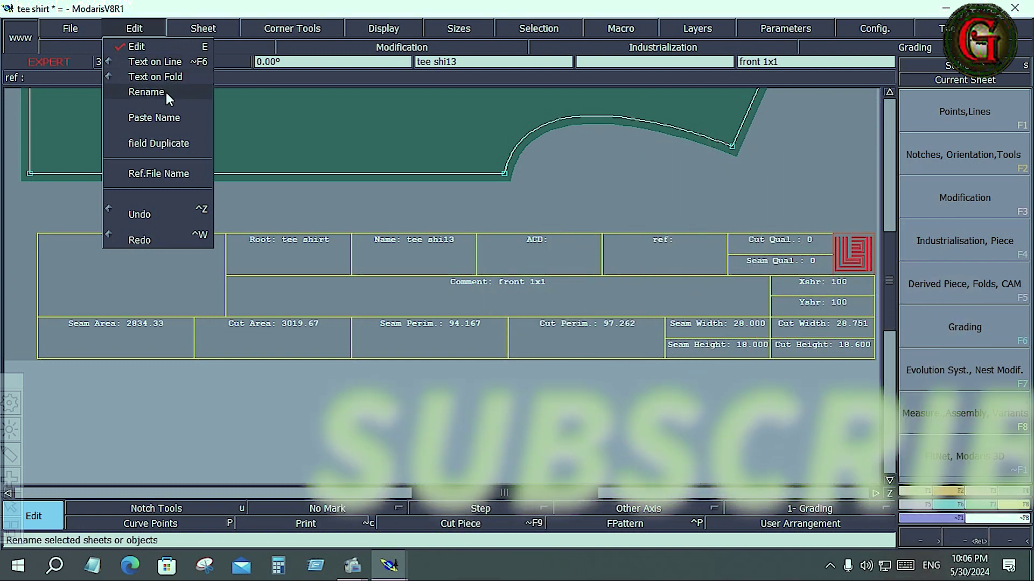
# Select the 'front 1x1' comment, keep Other Axis as the axis type, and close the Edit menu.
pyautogui.click(476, 196)
pyautogui.click(431, 283)
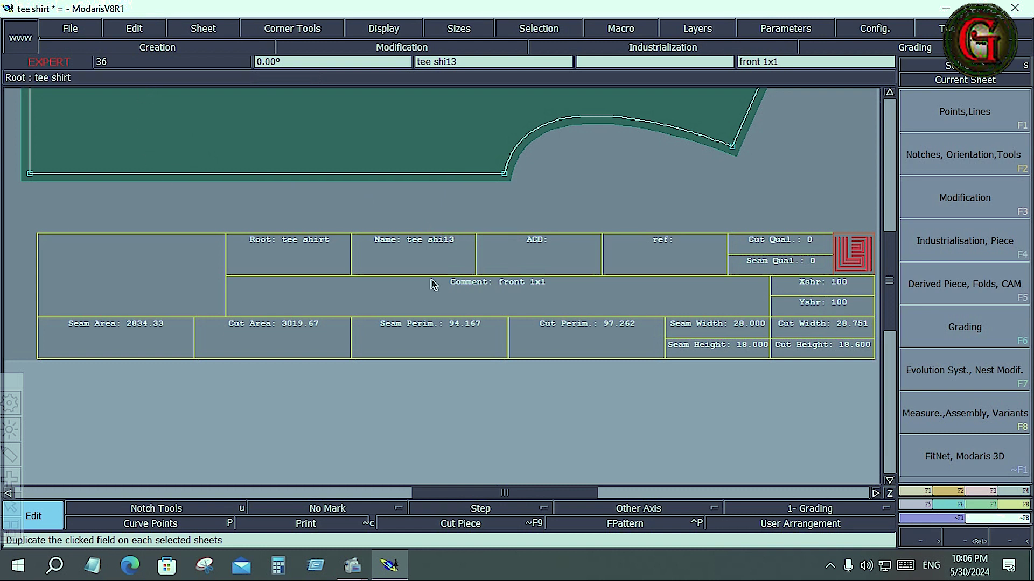
pyautogui.click(666, 509)
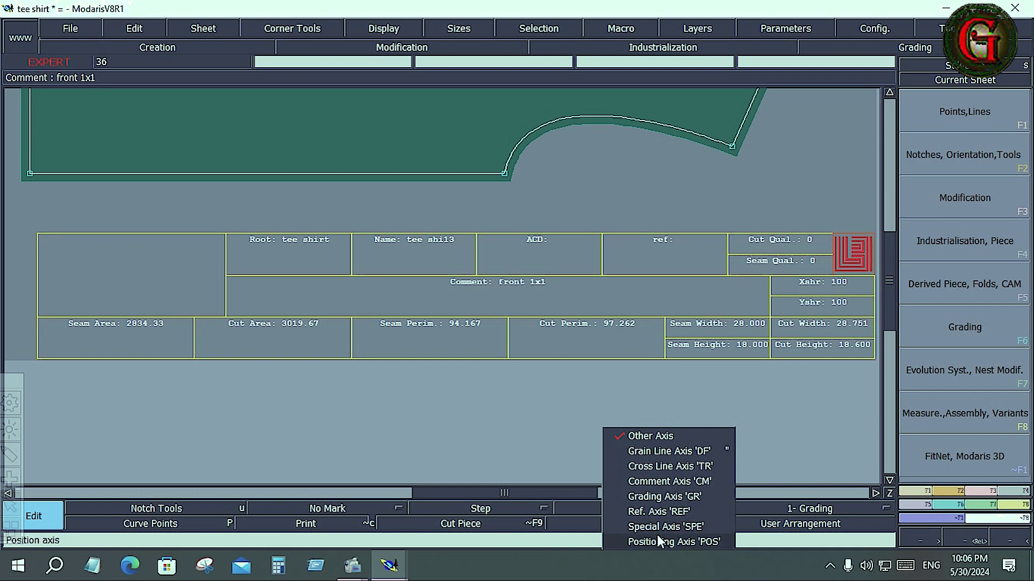
pyautogui.click(766, 407)
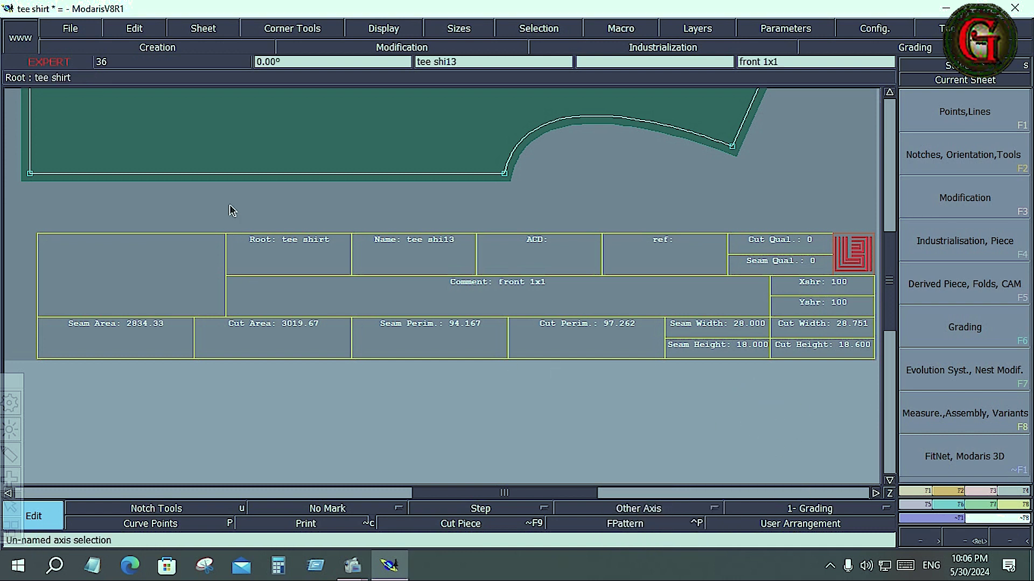
pyautogui.click(143, 28)
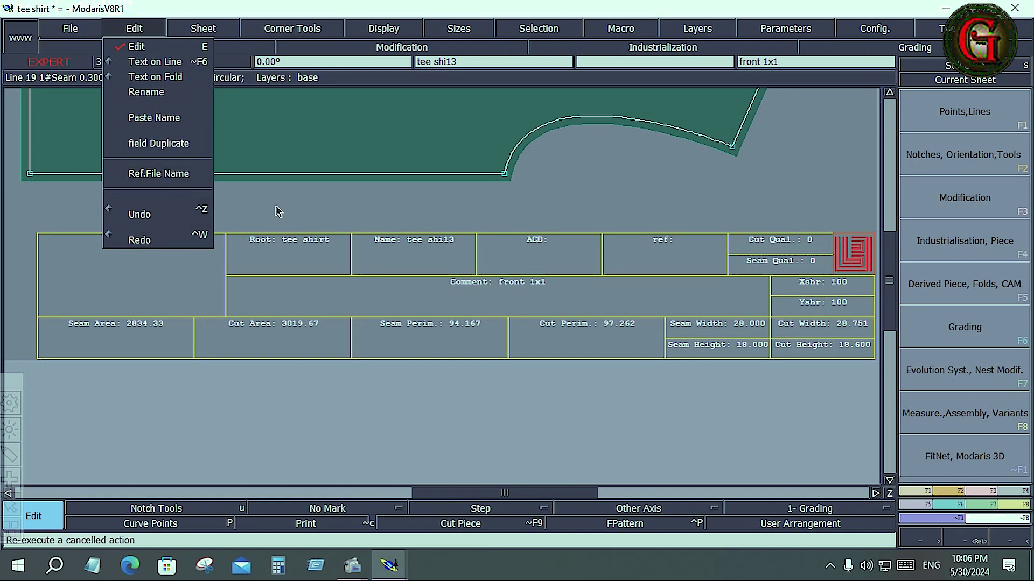
pyautogui.click(276, 211)
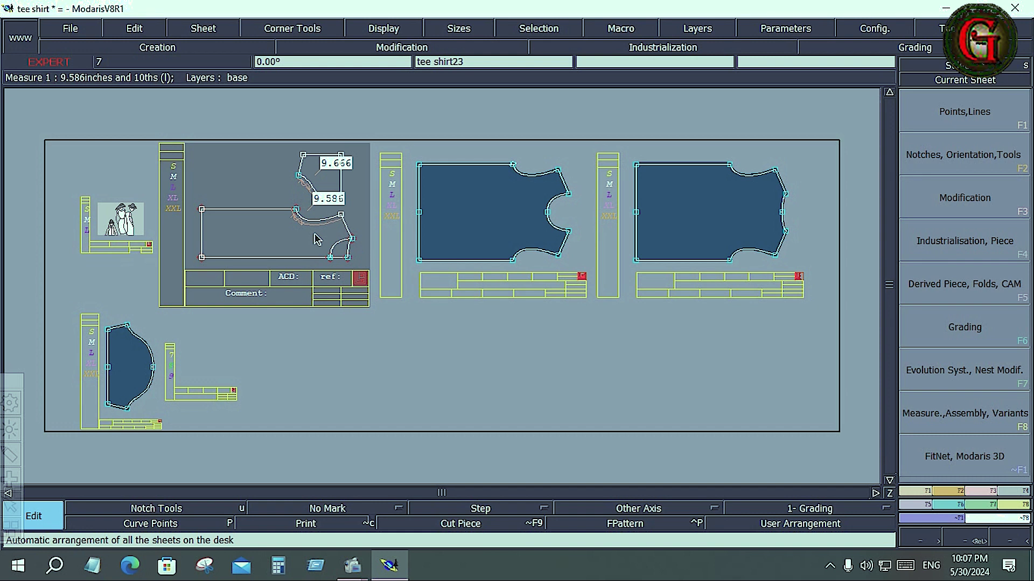
# Create and place a new blank sheet 'tee shirt2', auto-arrange all sheets, and zoom to it.
pyautogui.scroll(2, 351, 106)
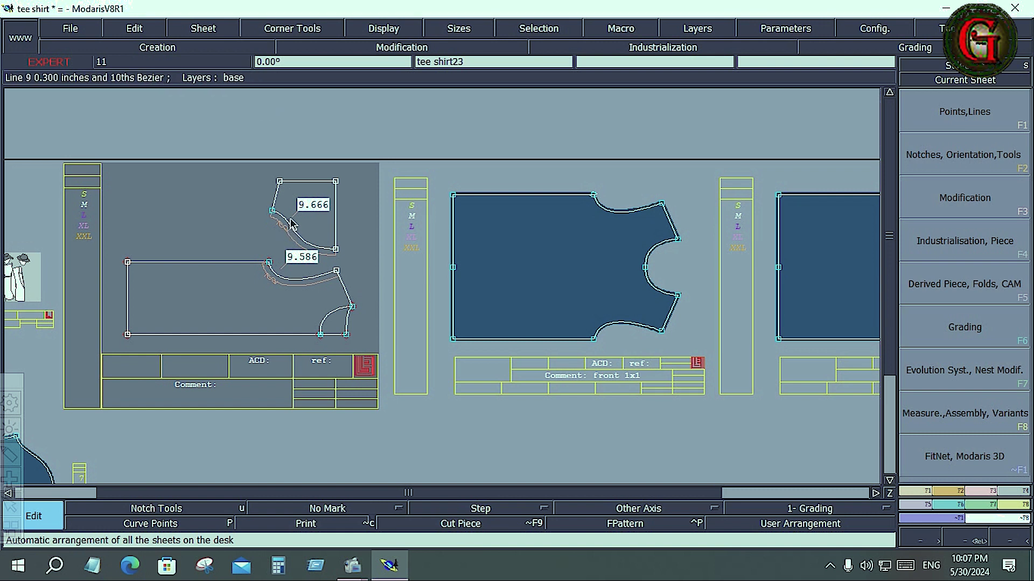
pyautogui.click(211, 27)
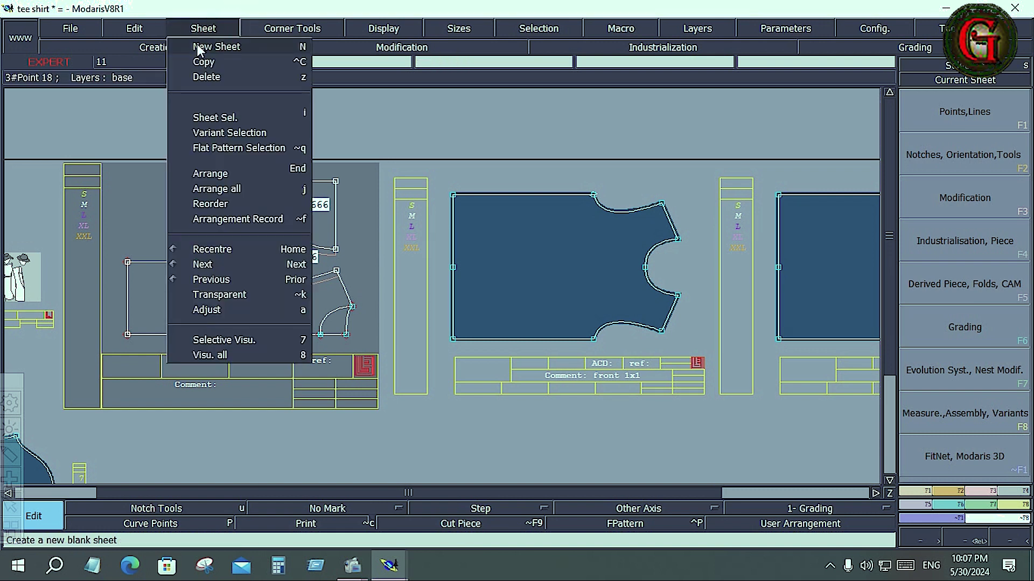
pyautogui.click(200, 51)
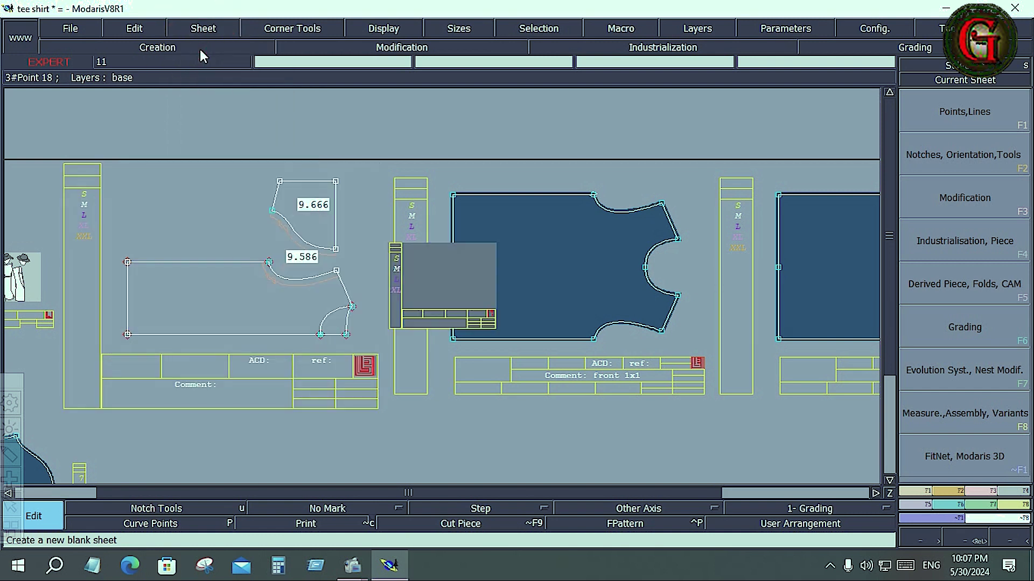
pyautogui.click(449, 283)
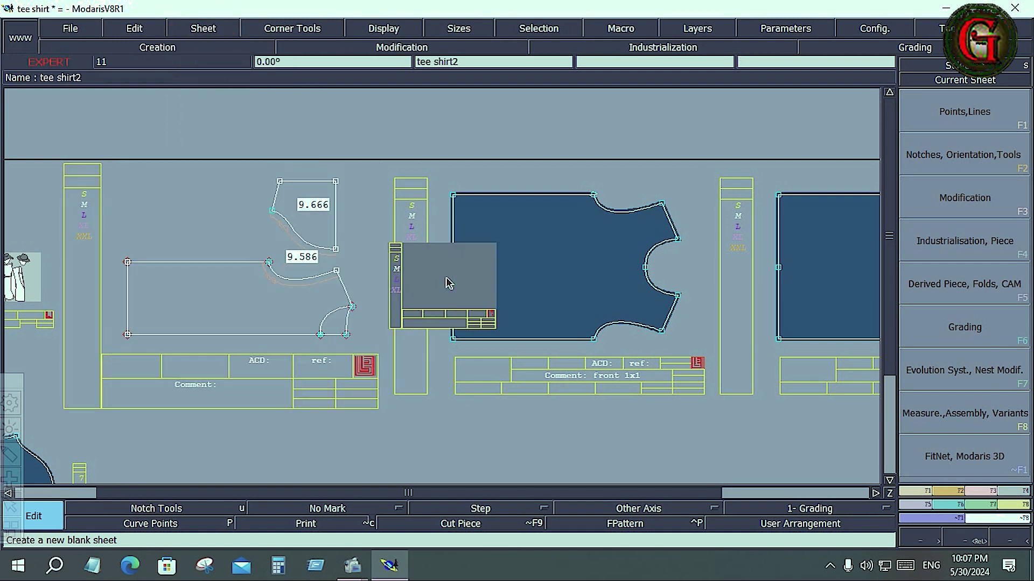
pyautogui.press('Home')
pyautogui.press('j')
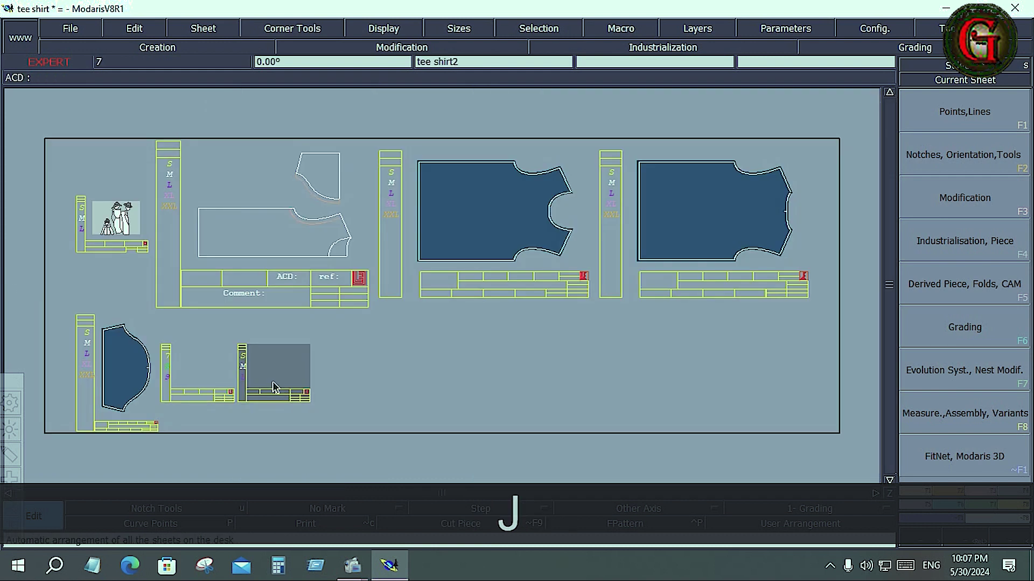
pyautogui.press('Home')
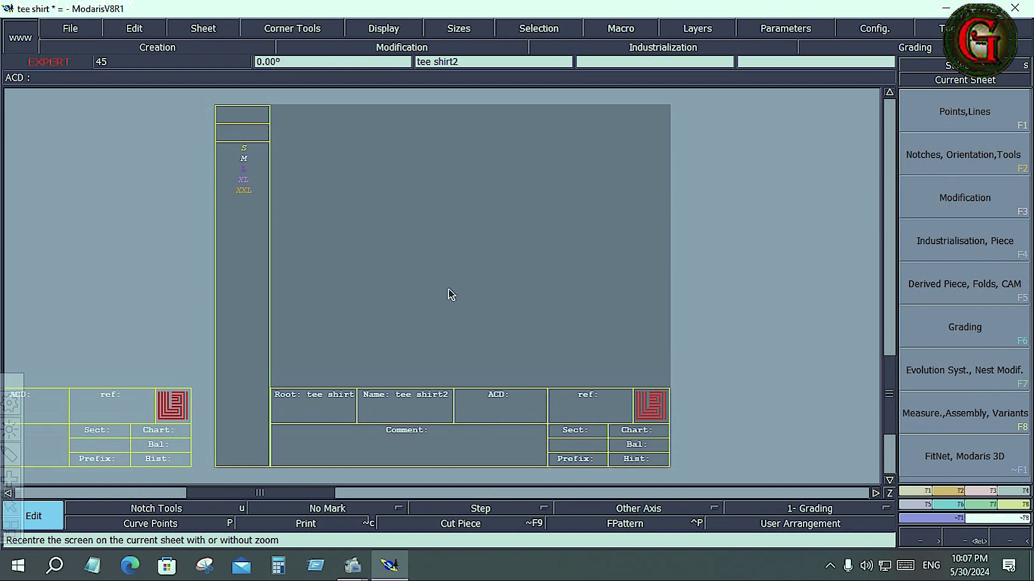
# Draw the first three rectangles on the tee shirt2 sheet with the Rectangle tool.
pyautogui.click(950, 491)
pyautogui.click(960, 465)
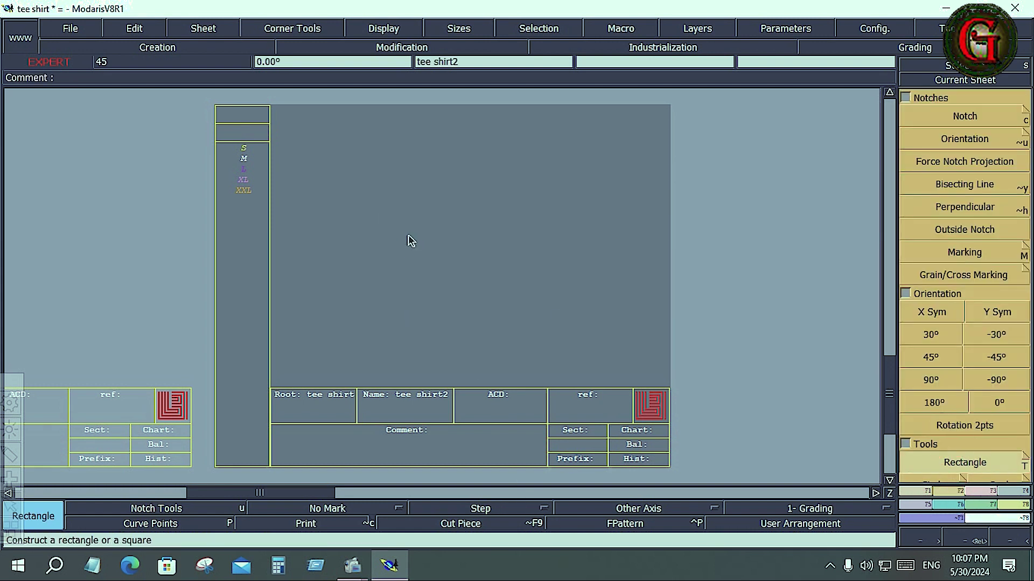
pyautogui.click(287, 204)
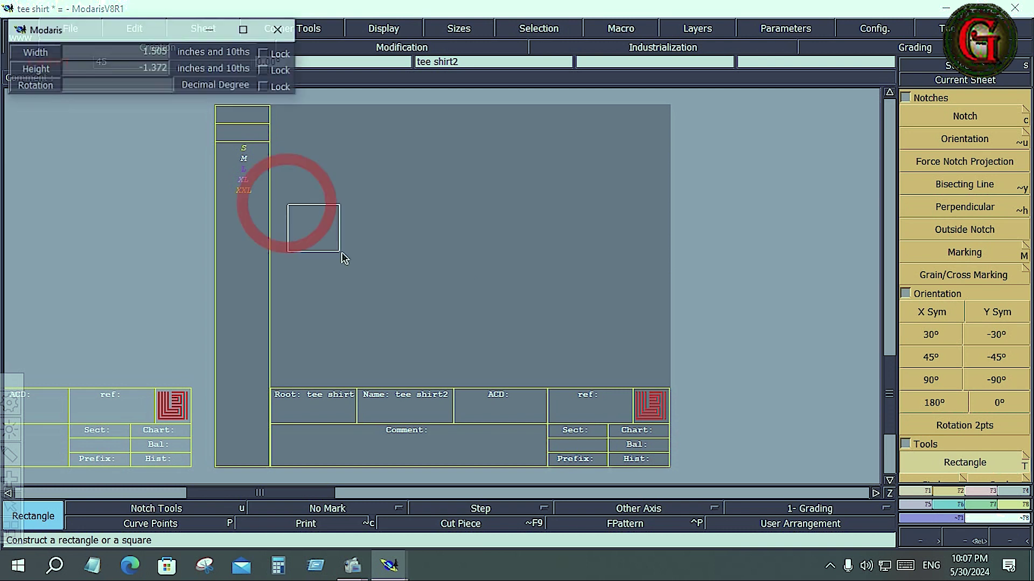
pyautogui.click(651, 363)
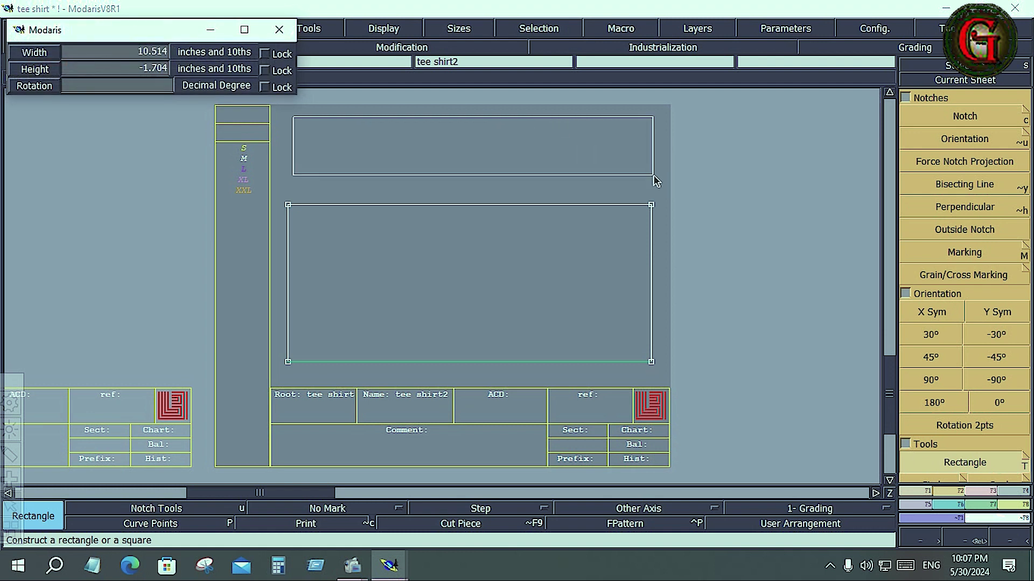
pyautogui.click(655, 183)
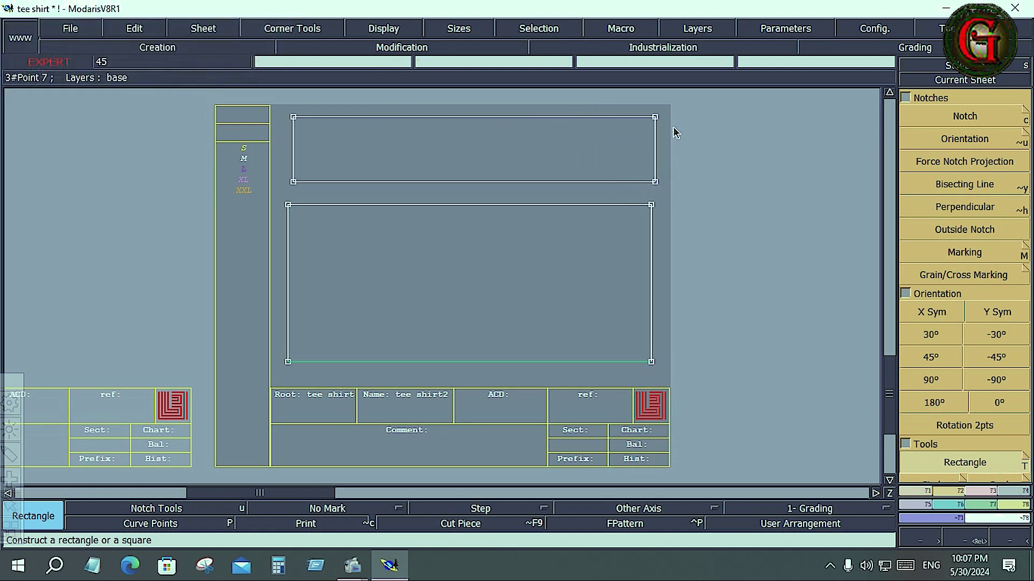
pyautogui.click(656, 128)
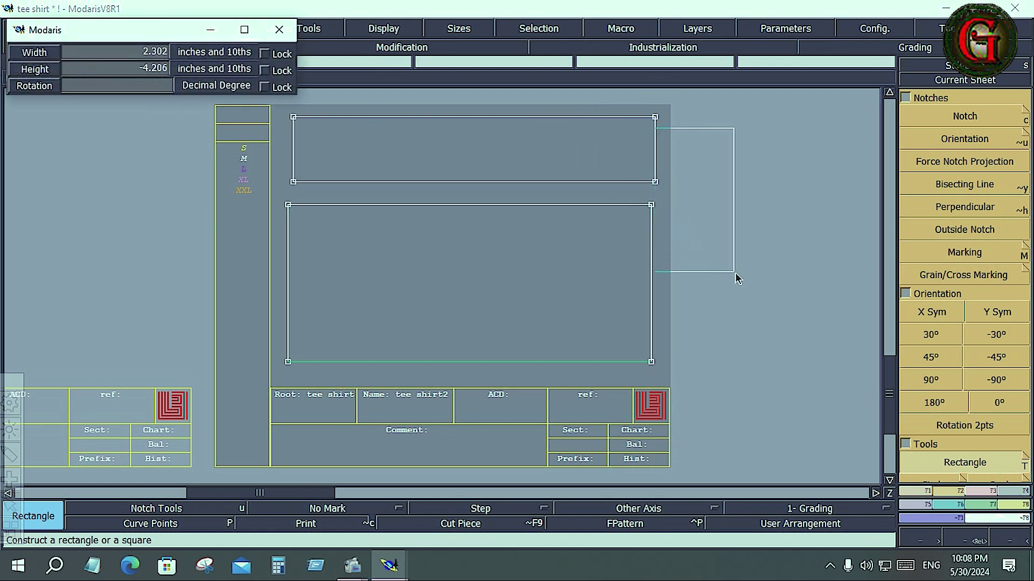
pyautogui.click(864, 327)
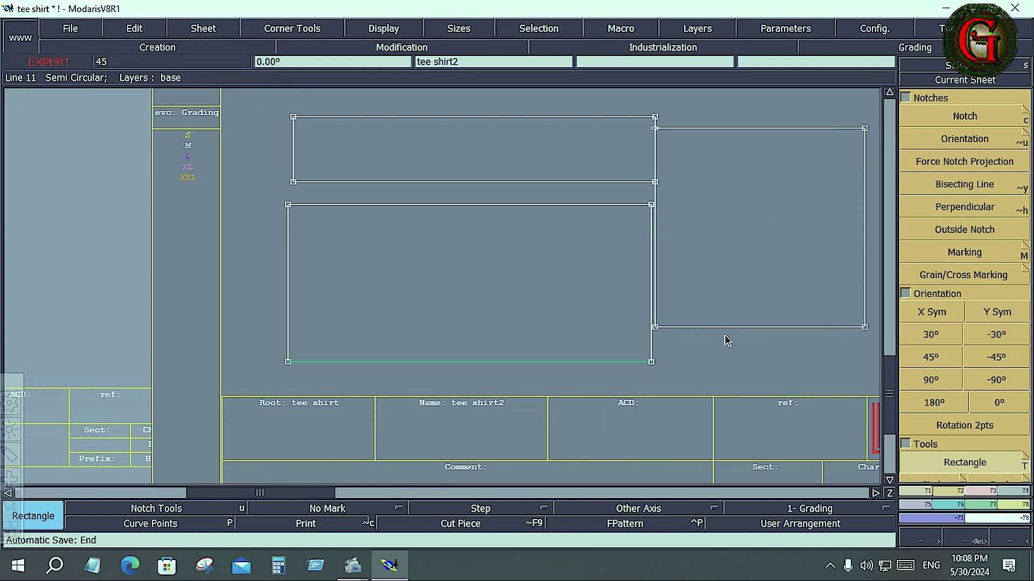
pyautogui.press('Home')
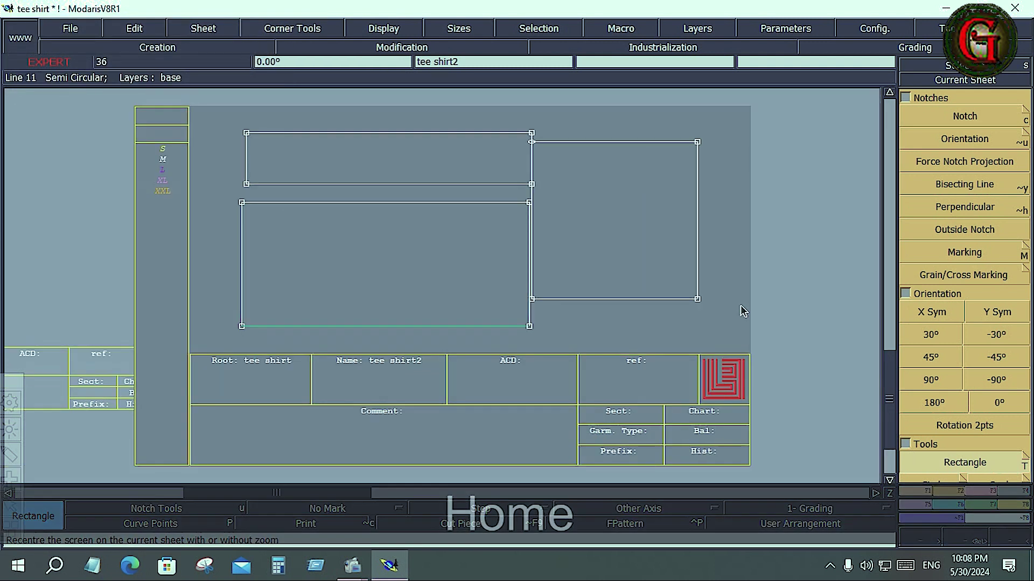
# Draw three more rectangles to the right and a wide one below the row.
pyautogui.click(713, 182)
pyautogui.click(870, 298)
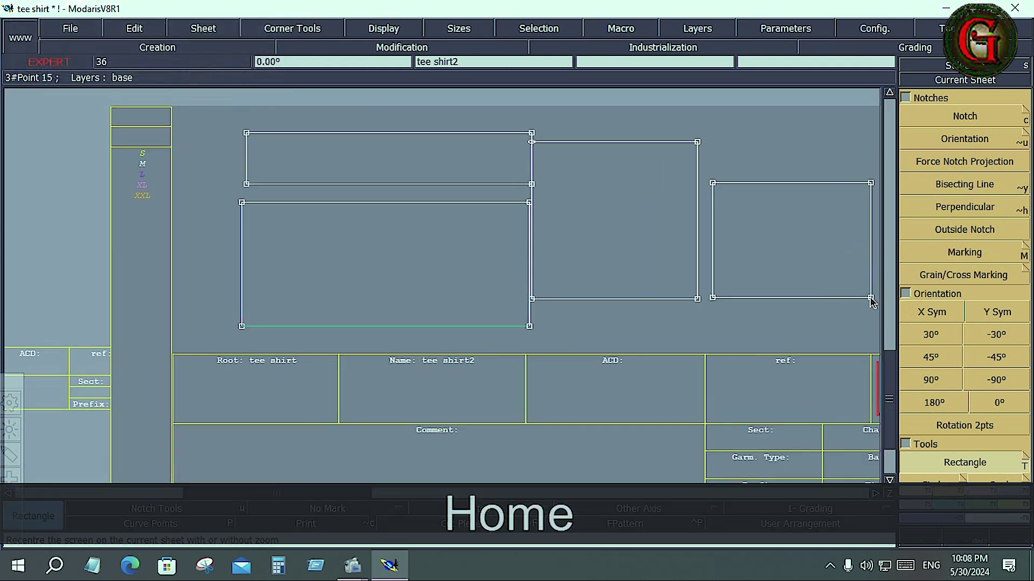
pyautogui.click(758, 164)
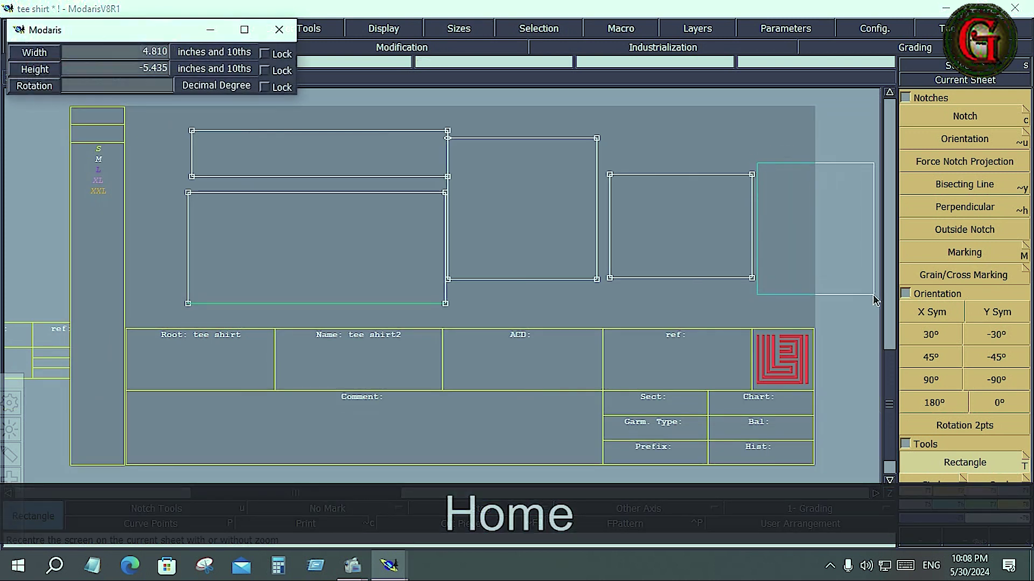
pyautogui.click(880, 301)
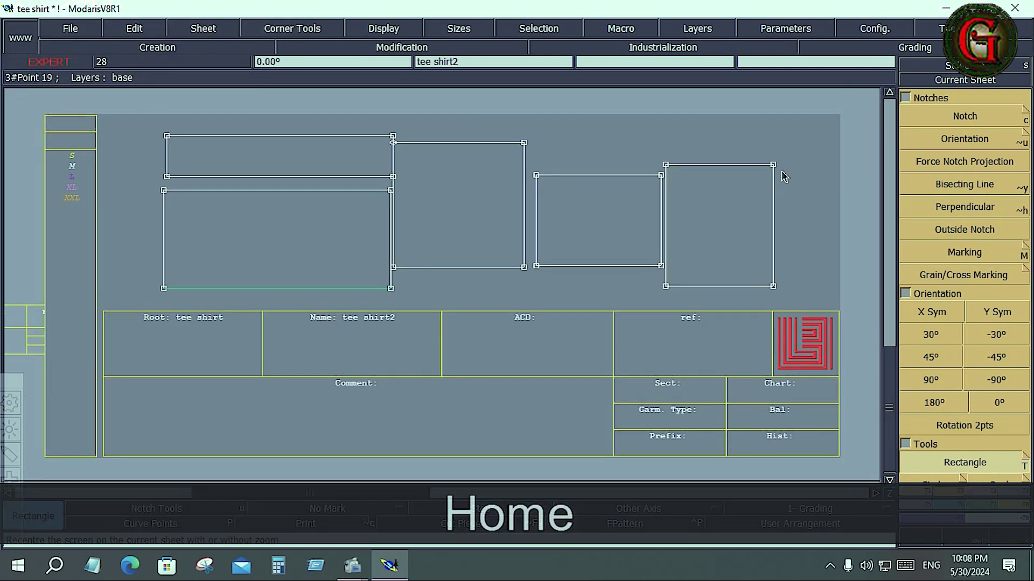
pyautogui.click(782, 172)
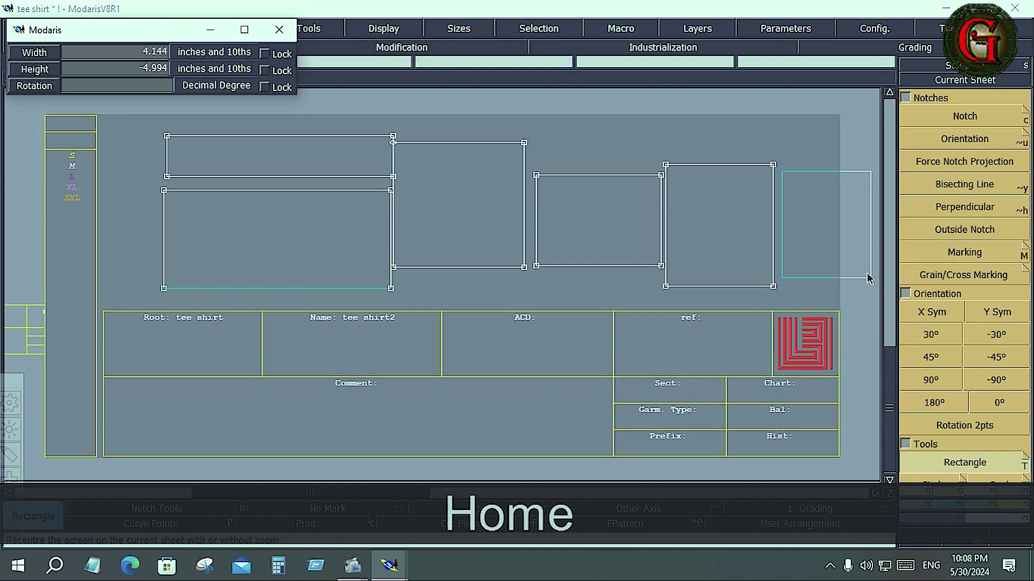
pyautogui.click(867, 259)
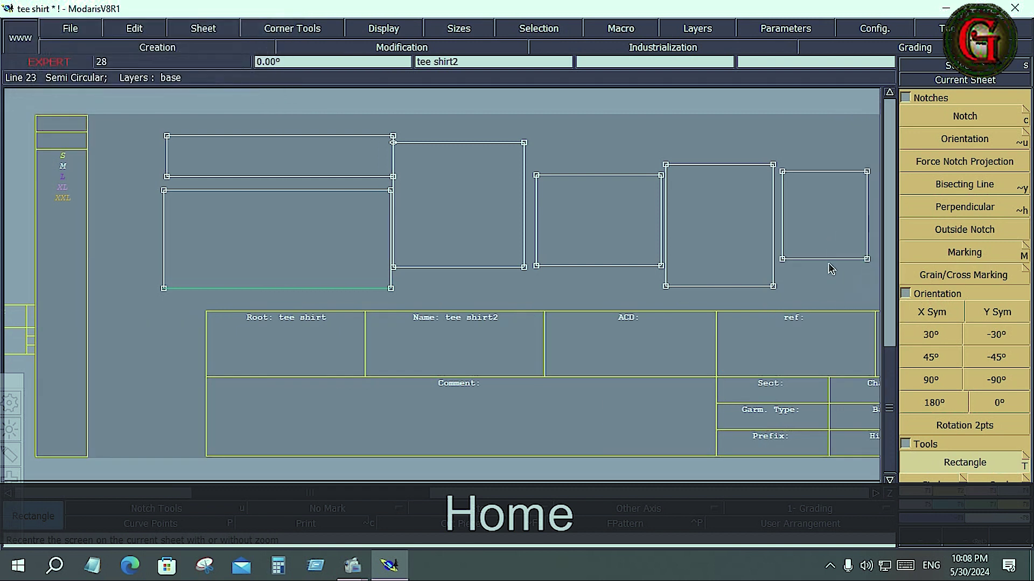
pyautogui.click(473, 284)
pyautogui.click(836, 387)
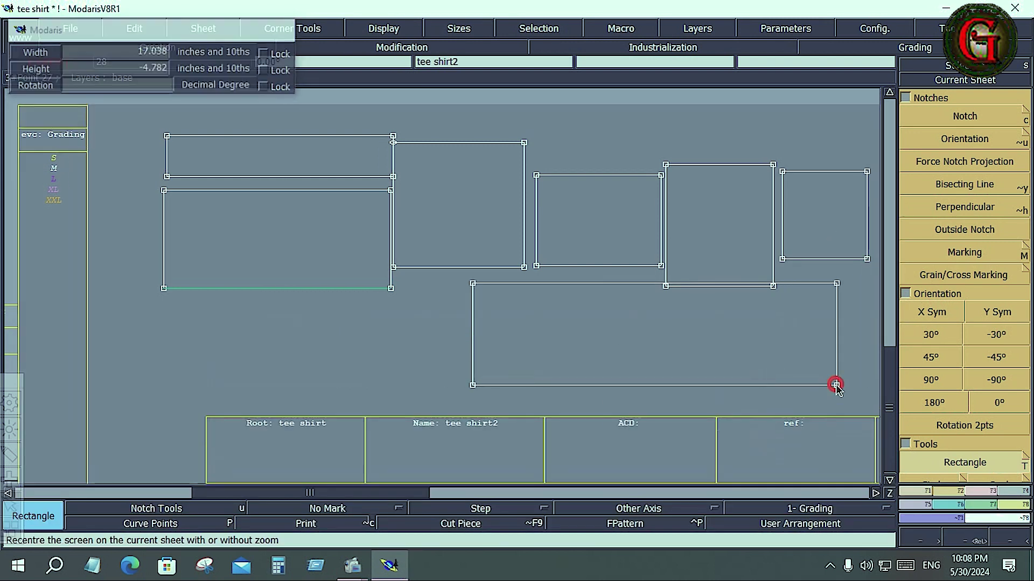
# Draw a lower-left rectangle, recentre the sheet, then undo the latest rectangles with Ctrl+Z.
pyautogui.press('Home')
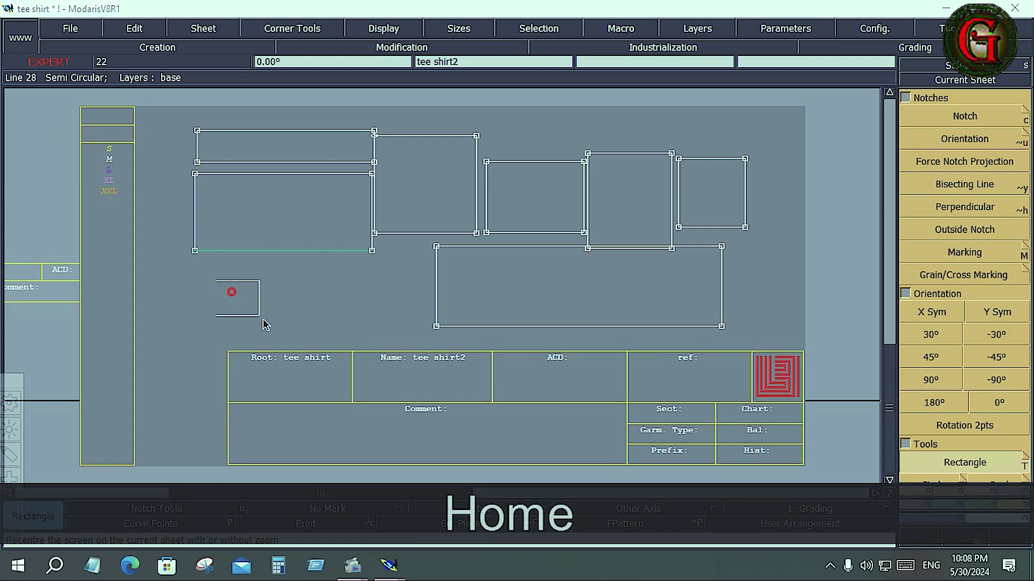
pyautogui.click(215, 281)
pyautogui.click(402, 432)
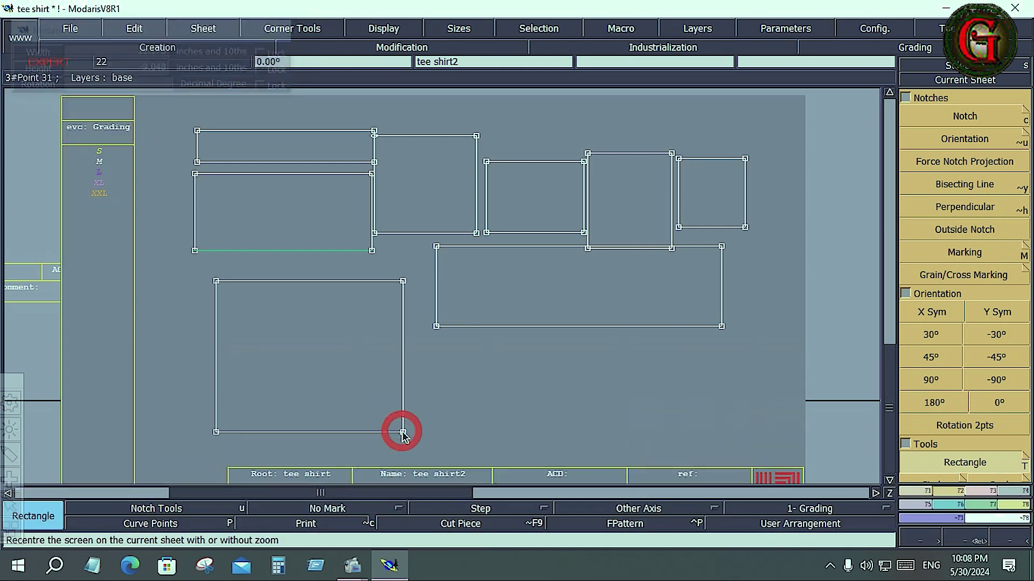
pyautogui.press('Home')
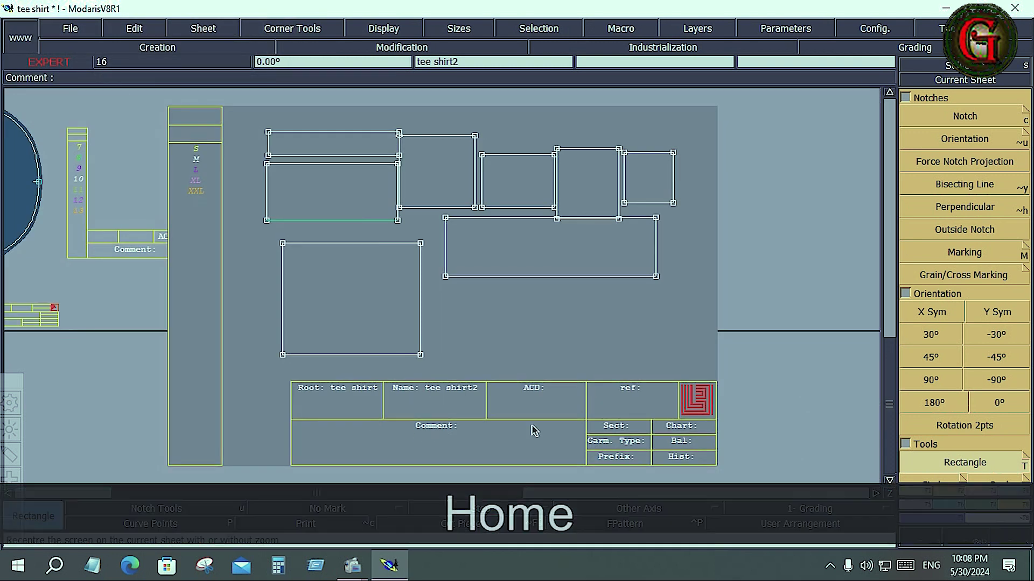
pyautogui.press('ctrl')
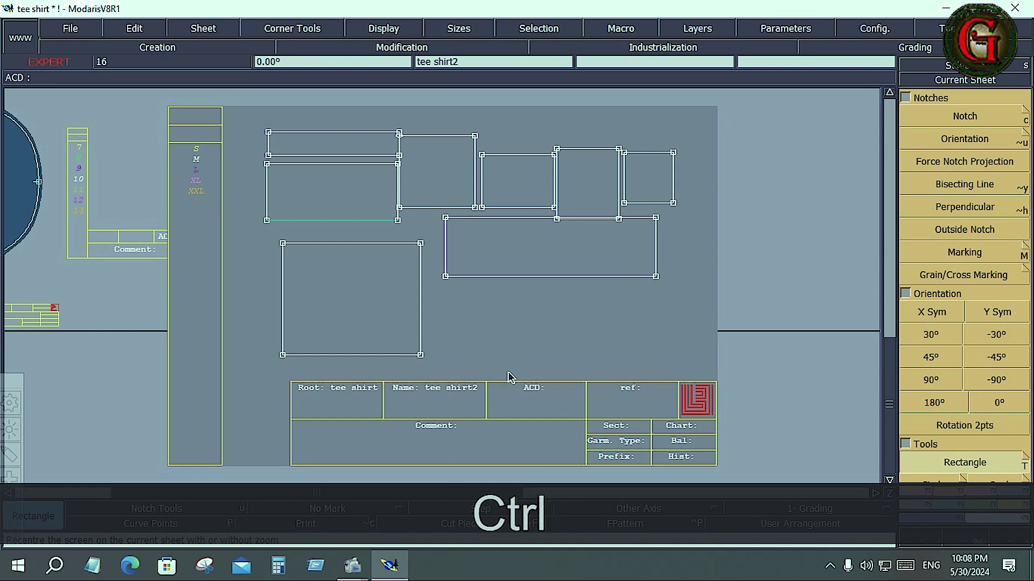
pyautogui.hotkey('ctrl', 'z')
pyautogui.hotkey('ctrl', 'z')
pyautogui.hotkey('ctrl', 'z')
pyautogui.hotkey('ctrl', 'z')
pyautogui.hotkey('ctrl', 'z')
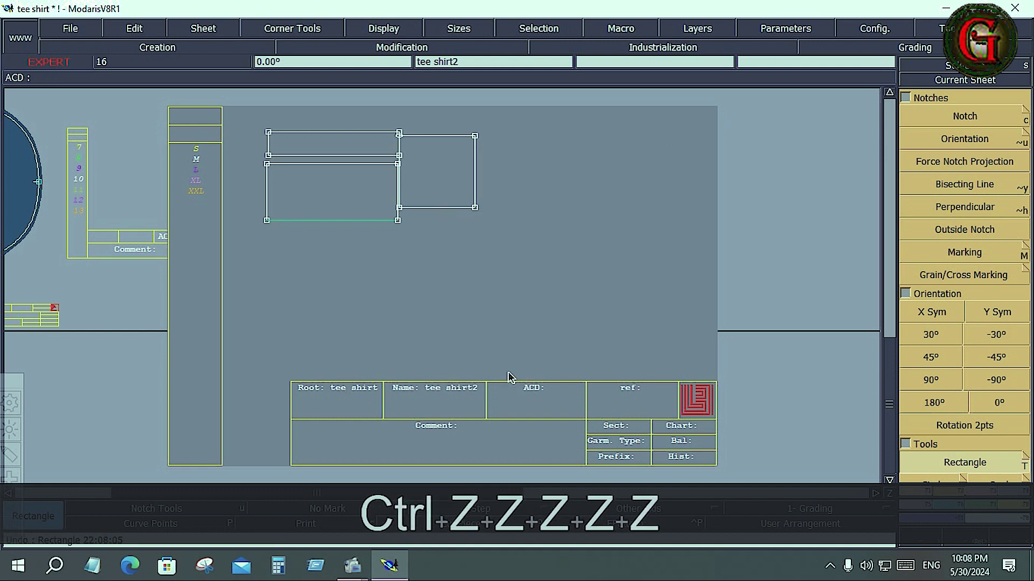
pyautogui.hotkey('ctrl', 'z')
pyautogui.hotkey('ctrl', 'z')
pyautogui.hotkey('ctrl', 'z')
# Auto-arrange the sheets and place a copy of the blank sheet on the desk.
pyautogui.press('j')
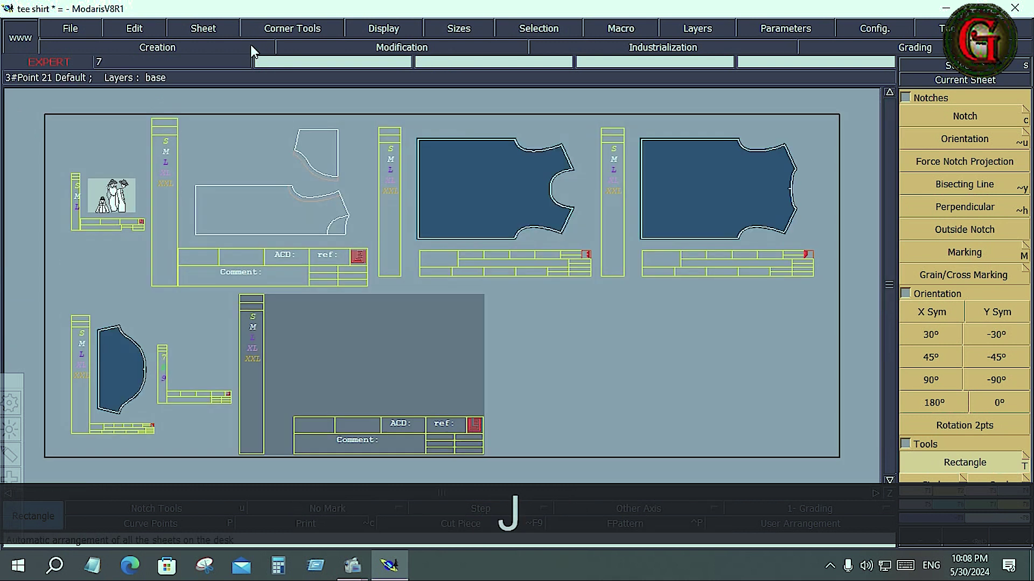
pyautogui.click(207, 28)
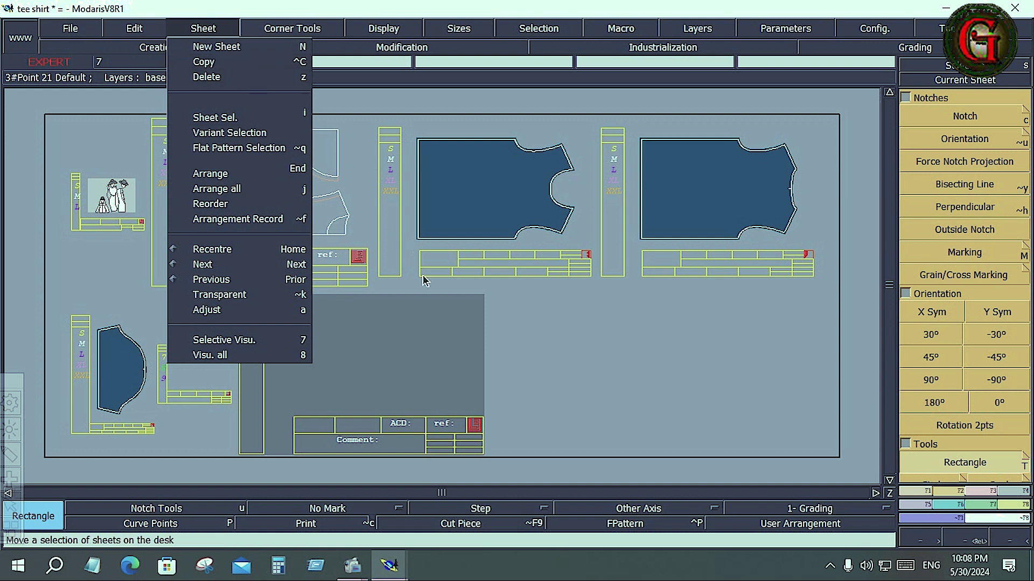
pyautogui.click(206, 66)
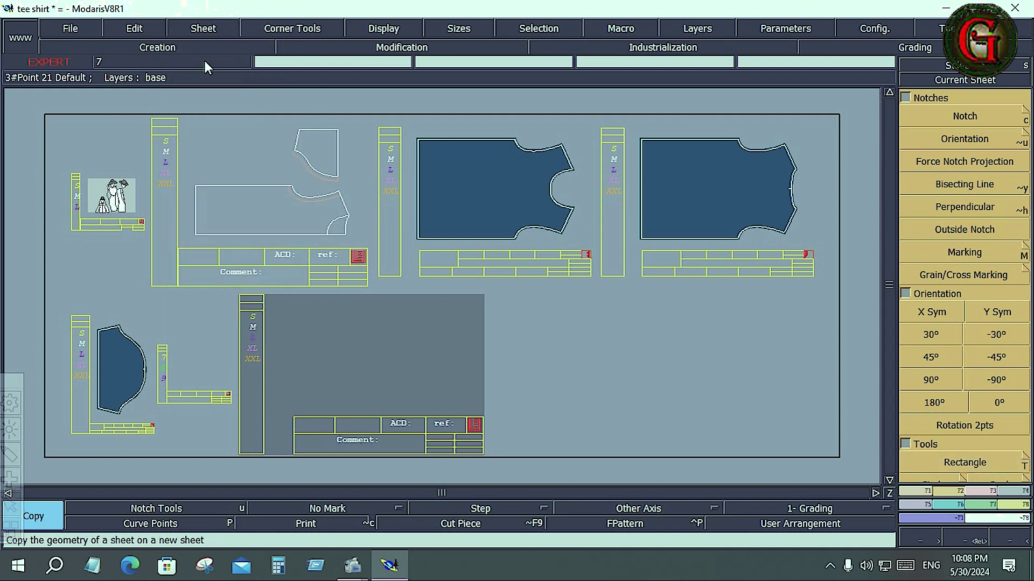
pyautogui.click(370, 345)
pyautogui.click(640, 359)
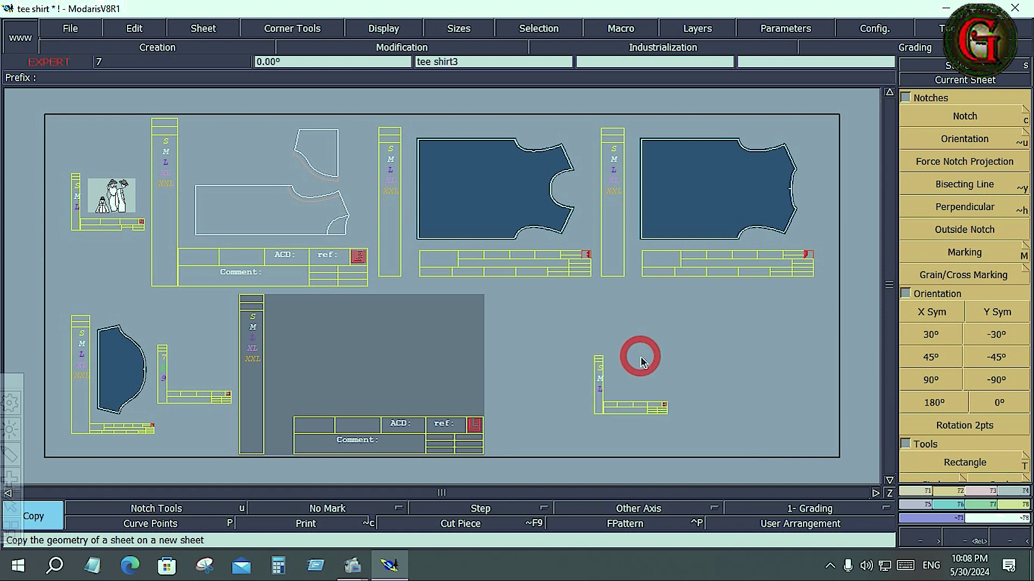
pyautogui.click(648, 380)
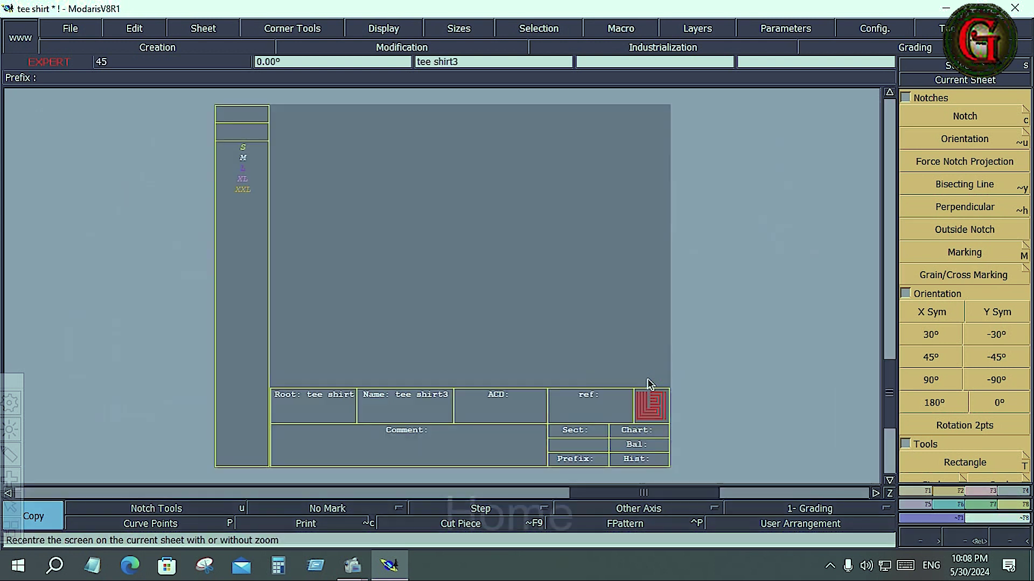
pyautogui.click(521, 373)
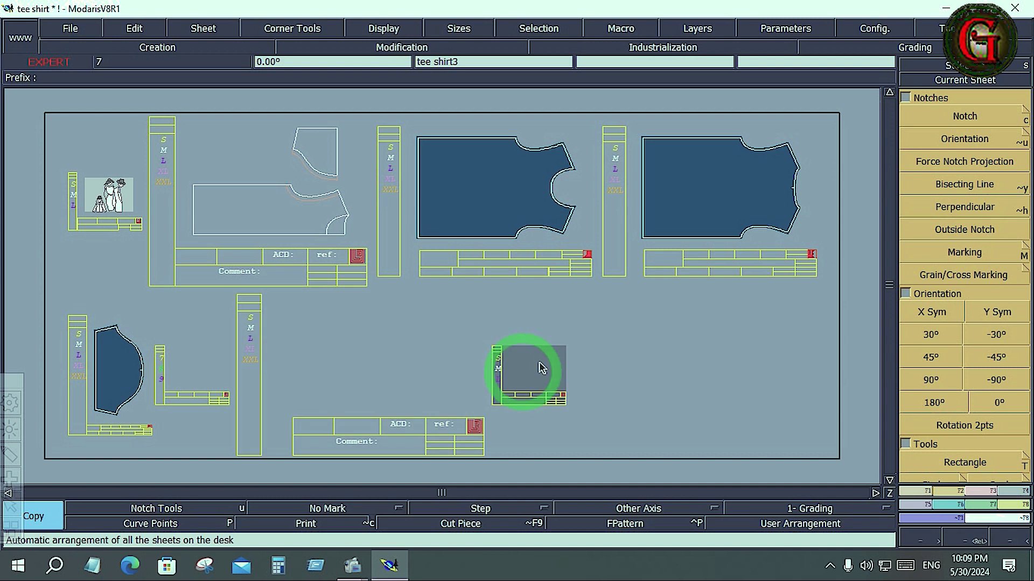
# Copy the front-piece sheet to the lower right and rearrange all sheets with J.
pyautogui.click(474, 175)
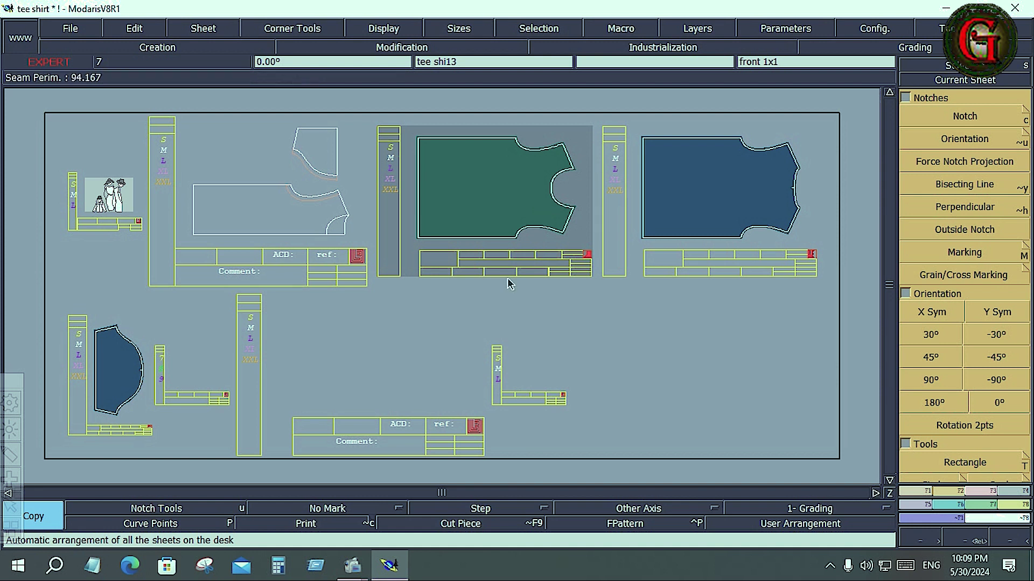
pyautogui.click(379, 368)
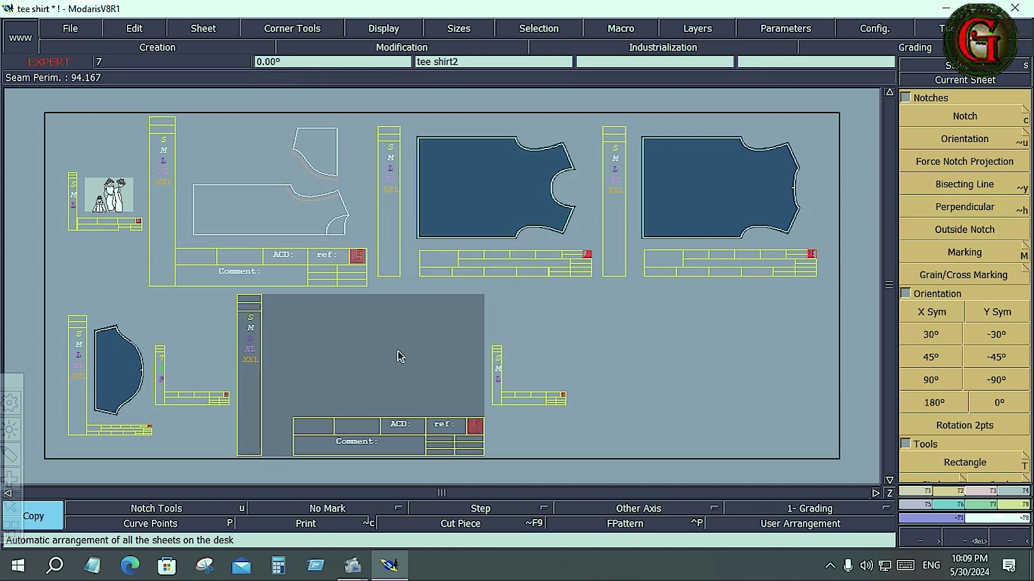
pyautogui.click(498, 183)
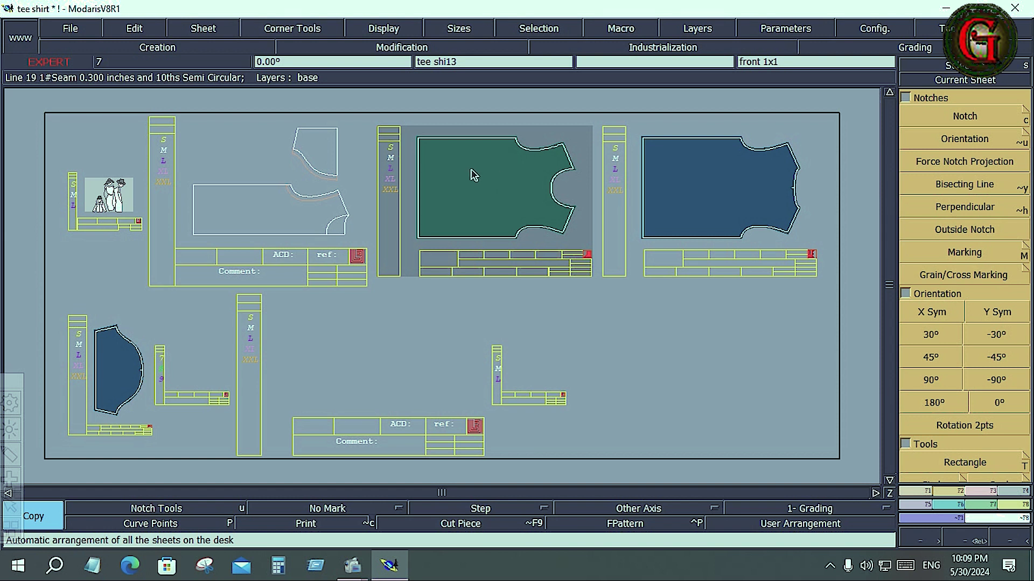
pyautogui.click(472, 176)
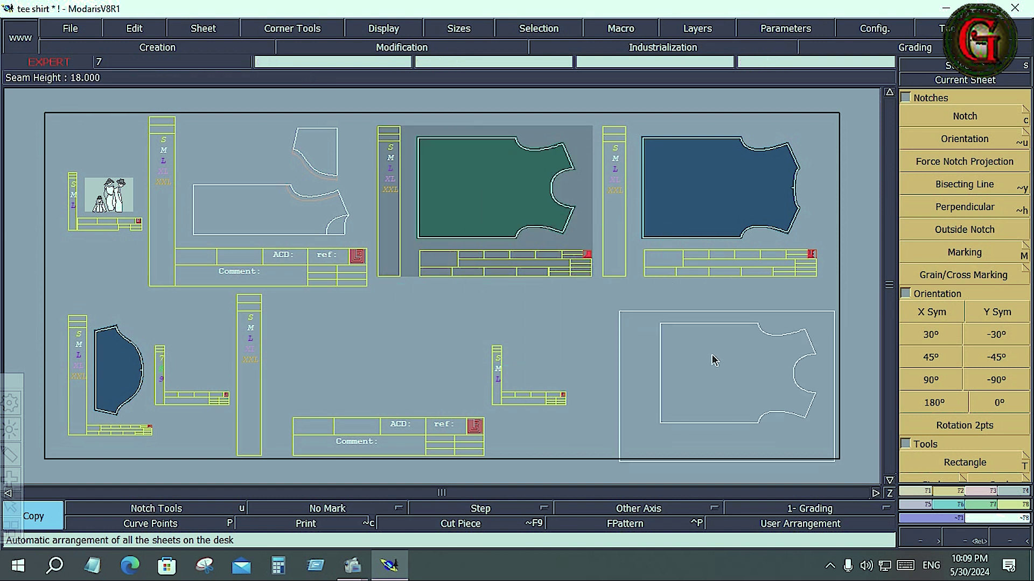
pyautogui.click(714, 359)
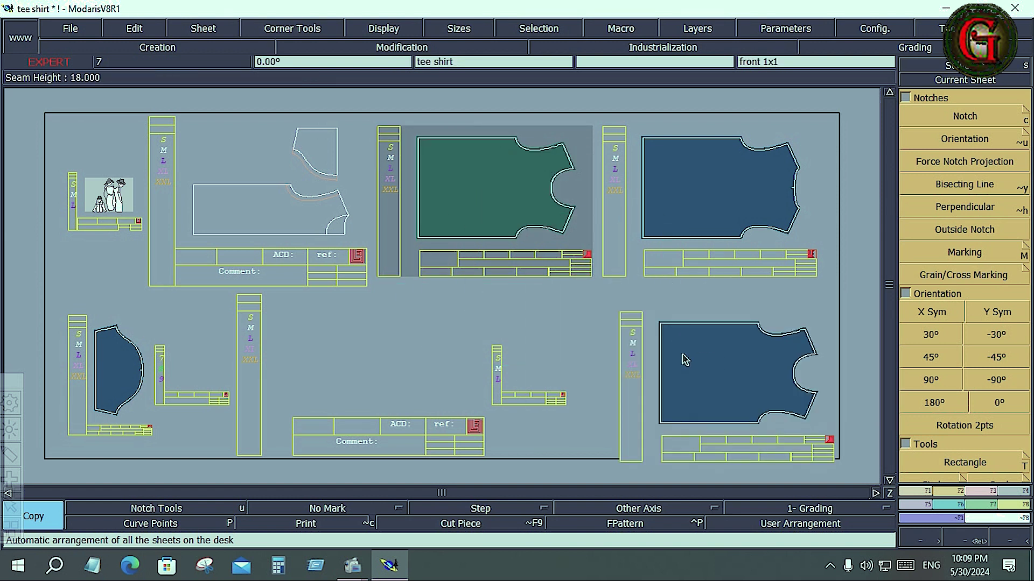
pyautogui.press('j')
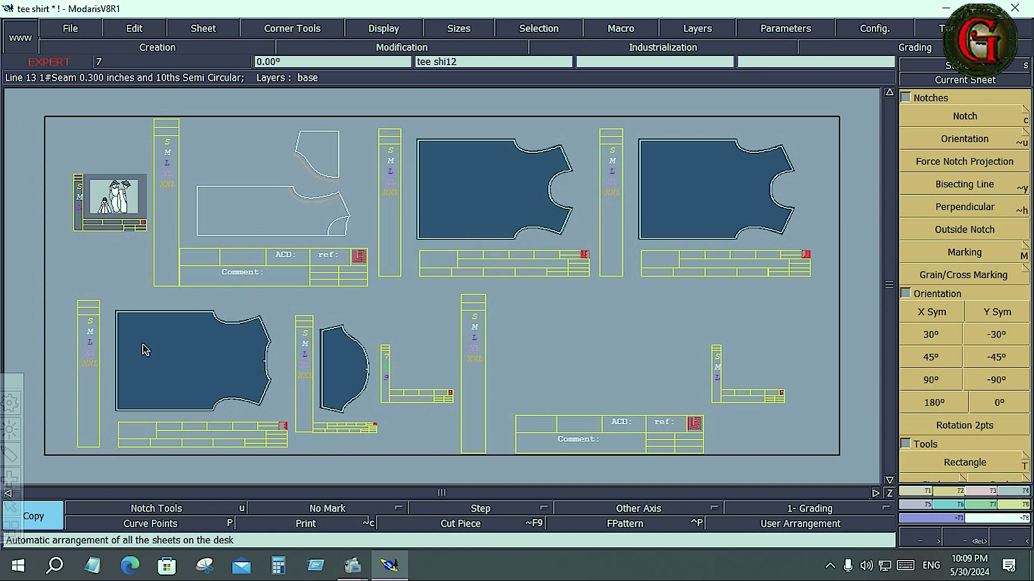
pyautogui.click(213, 24)
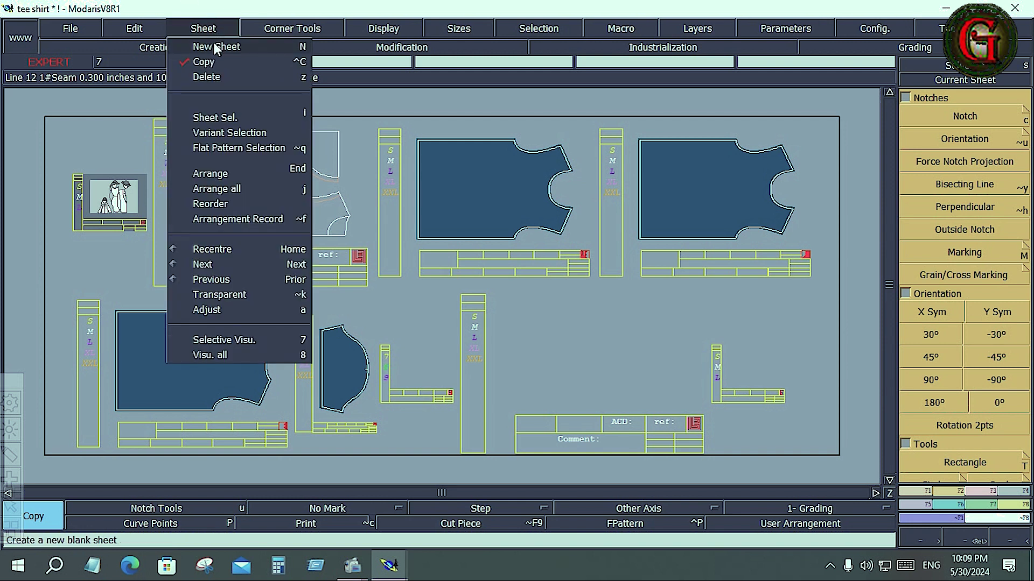
# Delete the grey tee shirt2 sheet and the empty sheets in the middle of the desk.
pyautogui.click(214, 43)
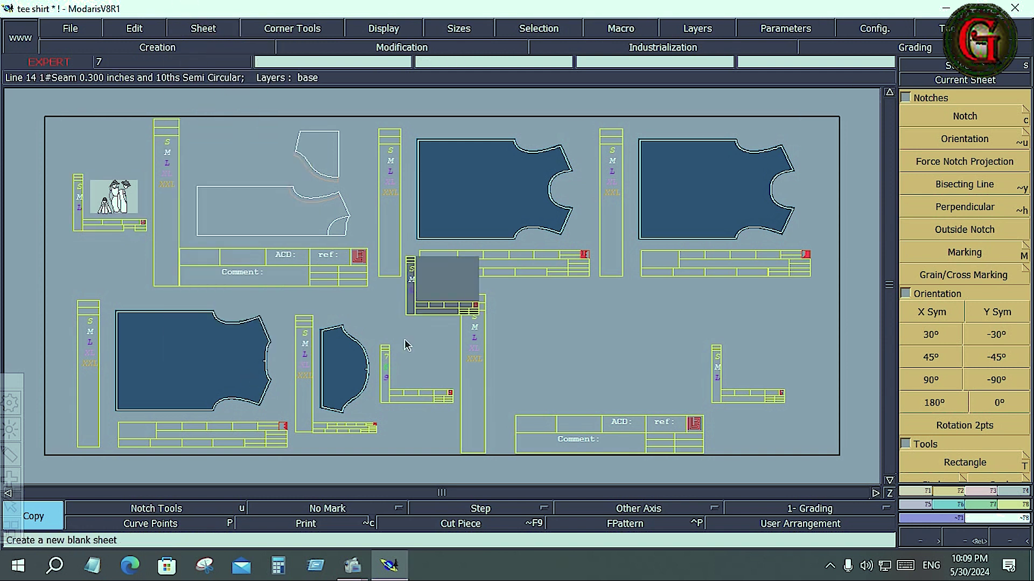
pyautogui.hotkey('shift', 'z')
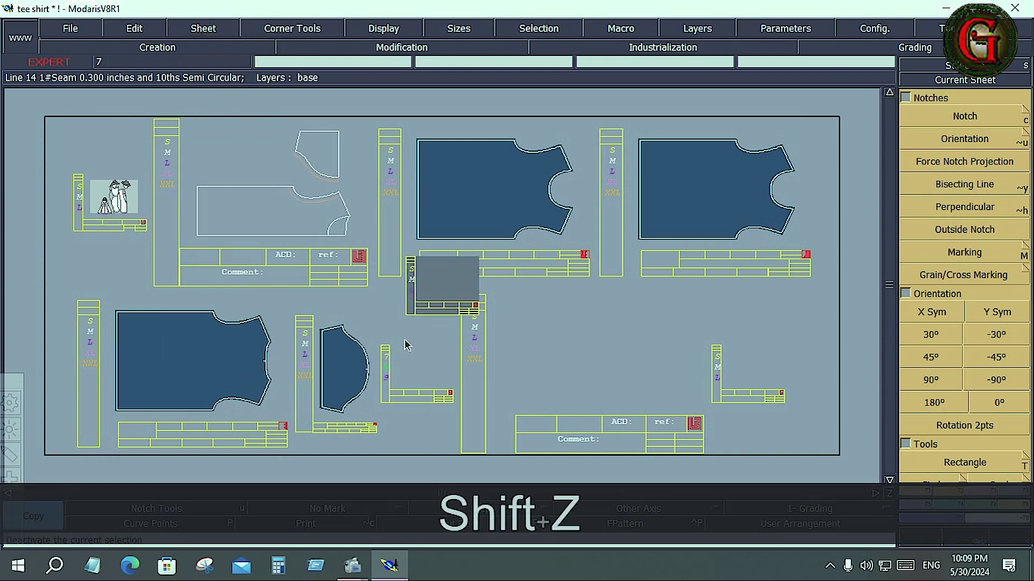
pyautogui.press('z')
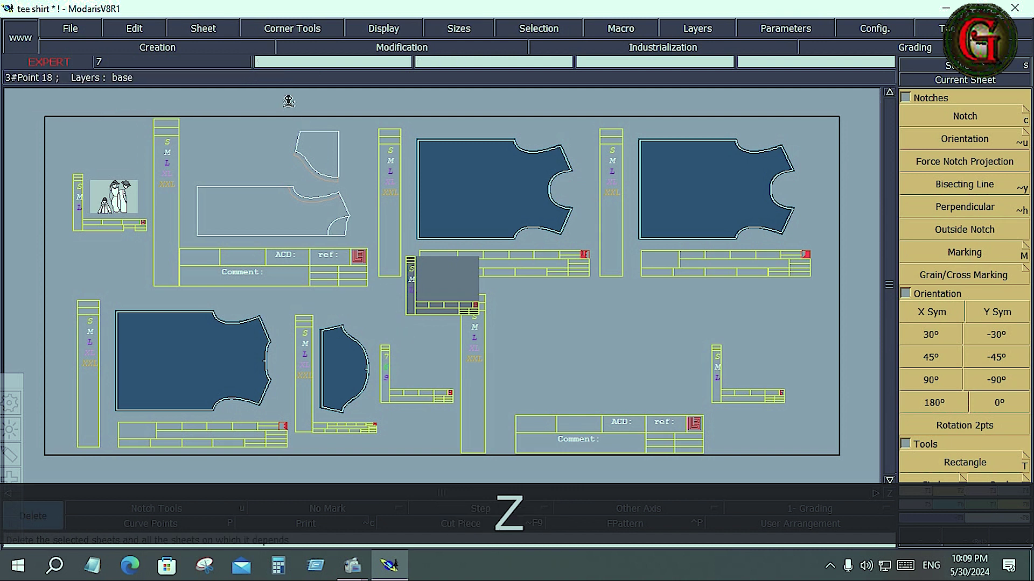
pyautogui.click(224, 25)
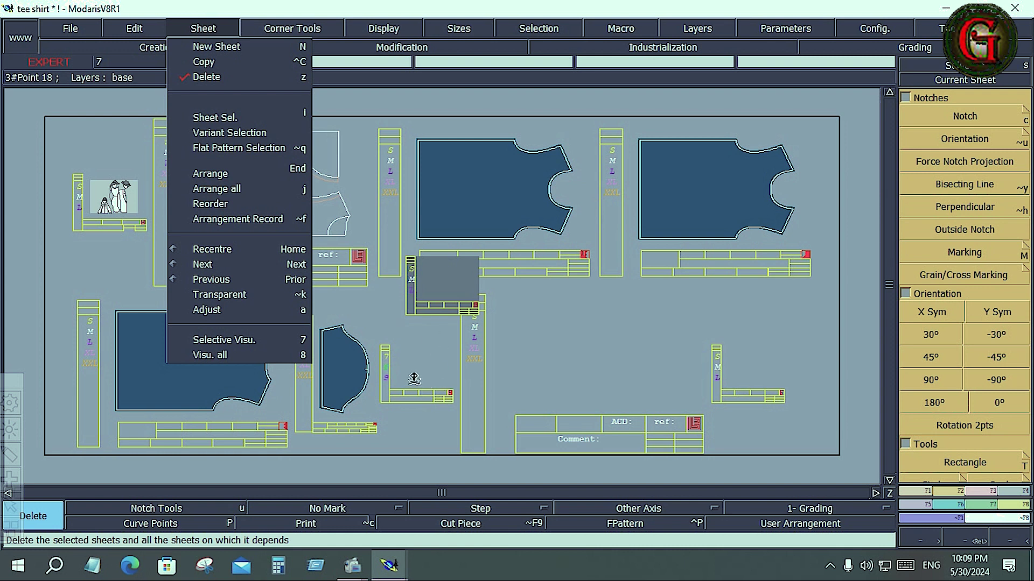
pyautogui.click(454, 284)
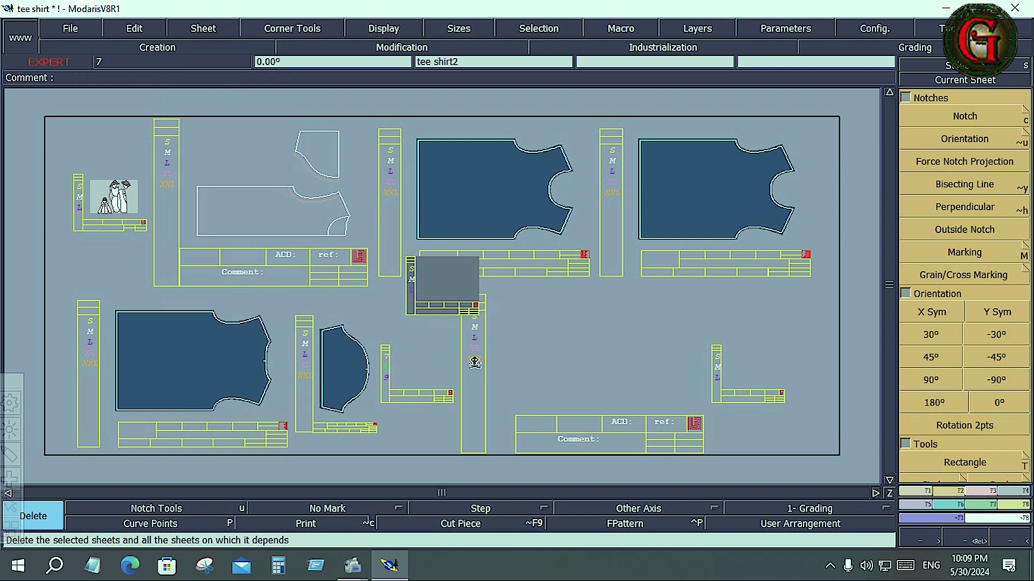
pyautogui.click(396, 382)
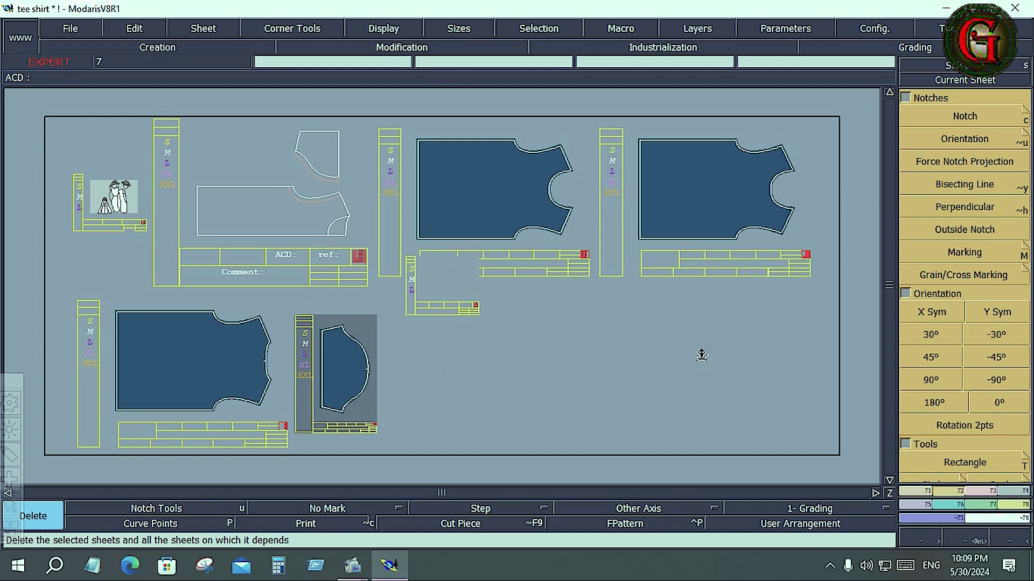
pyautogui.click(206, 28)
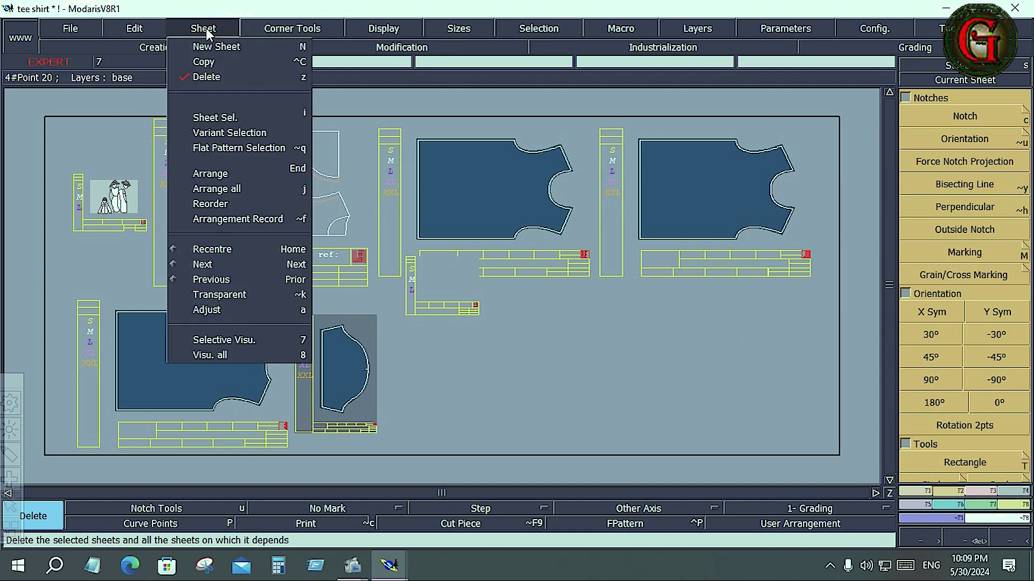
pyautogui.click(211, 82)
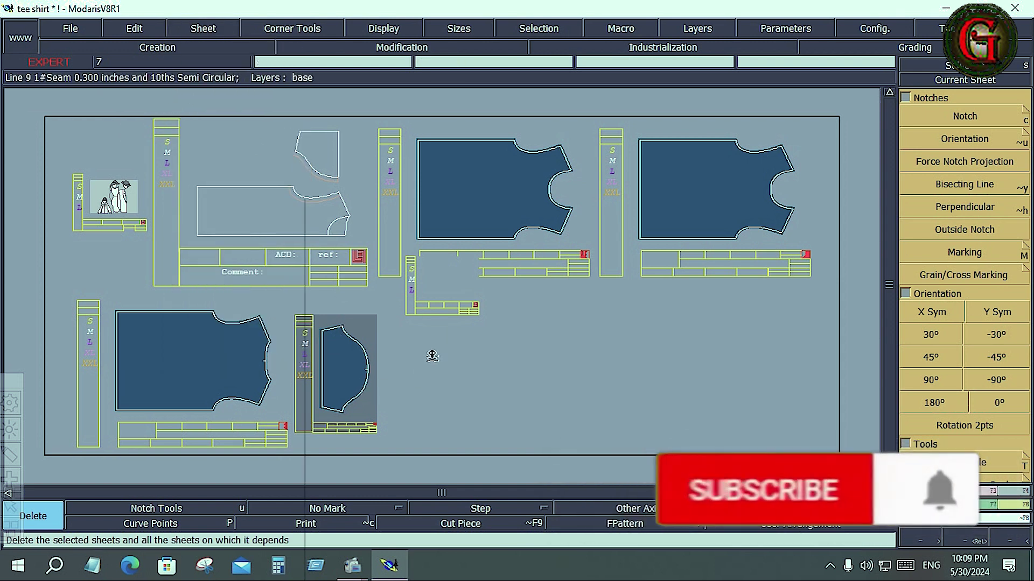
# Delete the small leftover sheet and the sheet holding the outlined piece.
pyautogui.click(452, 298)
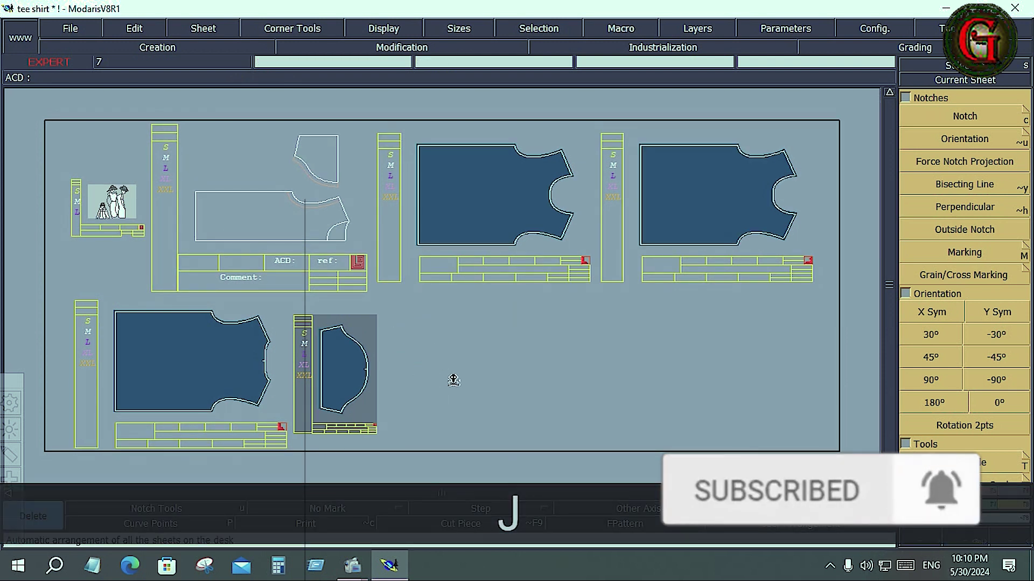
pyautogui.click(437, 349)
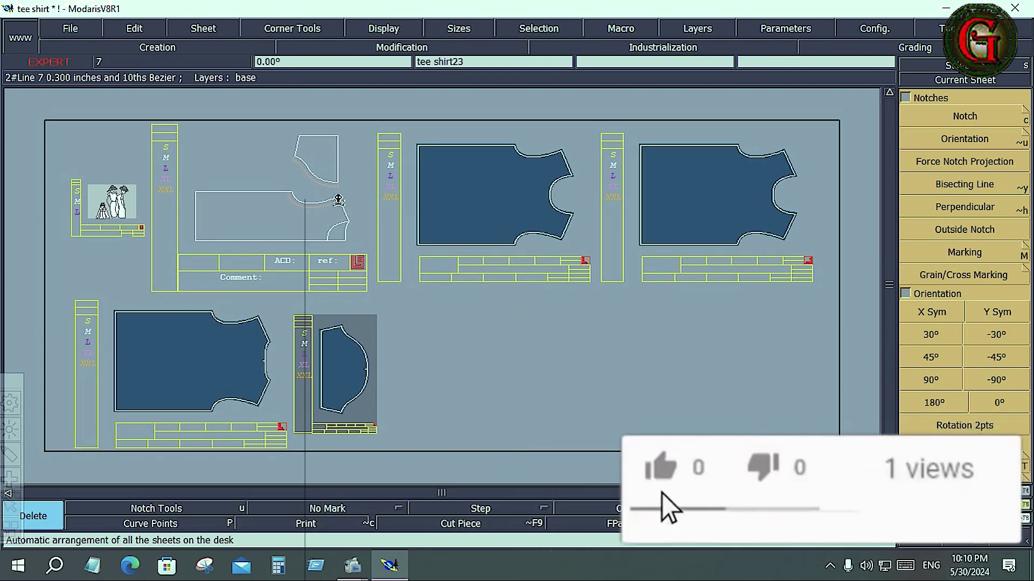
pyautogui.click(308, 187)
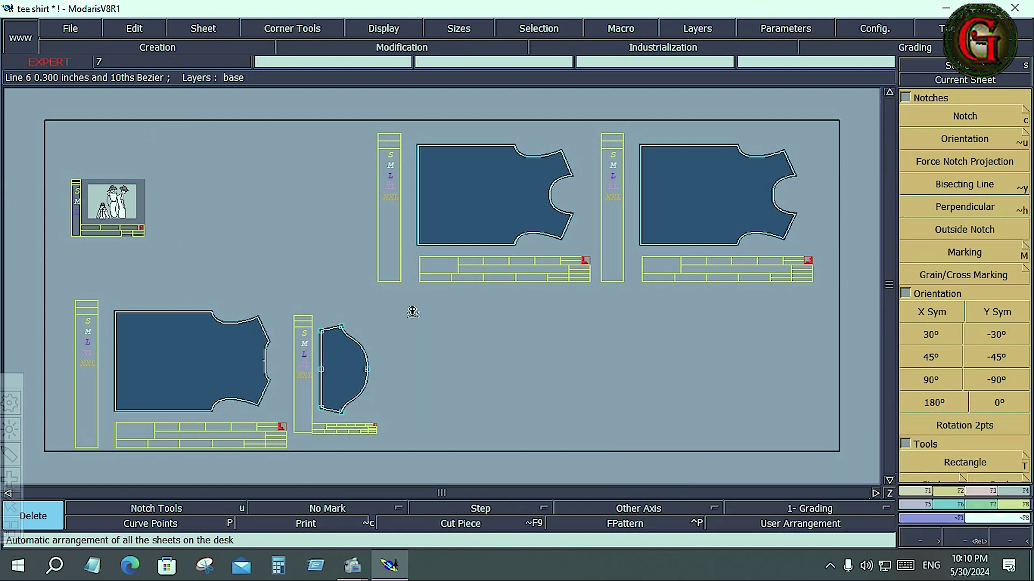
# Restore the outlined piece with Undo, Redo, Undo, then arrange all sheets on the desk.
pyautogui.click(145, 22)
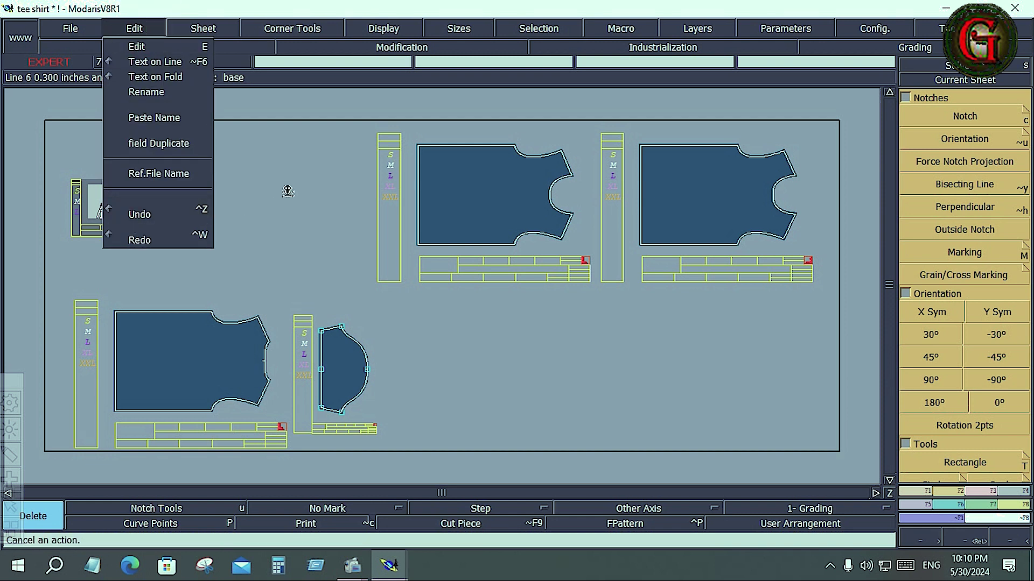
pyautogui.click(137, 211)
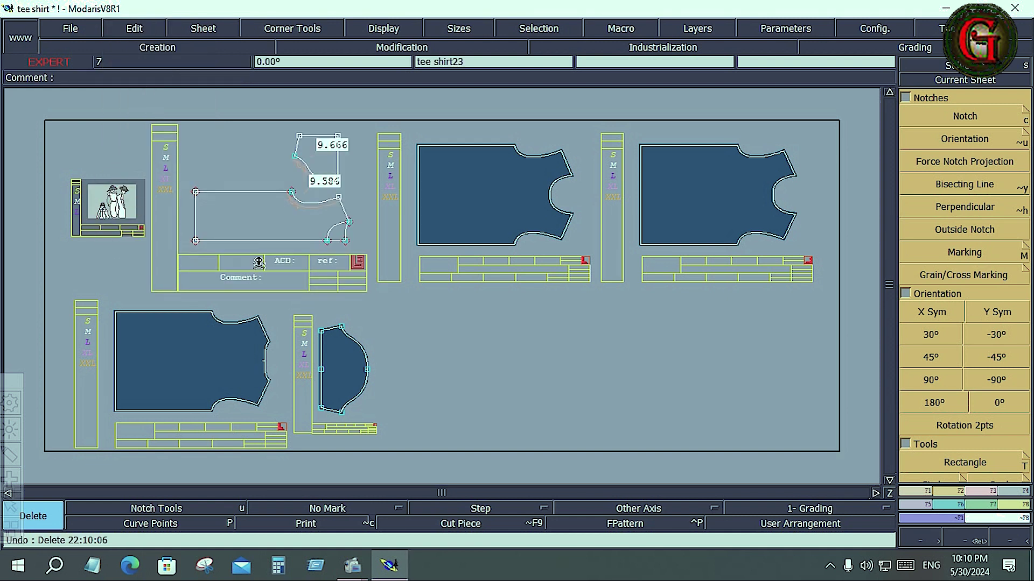
pyautogui.click(135, 28)
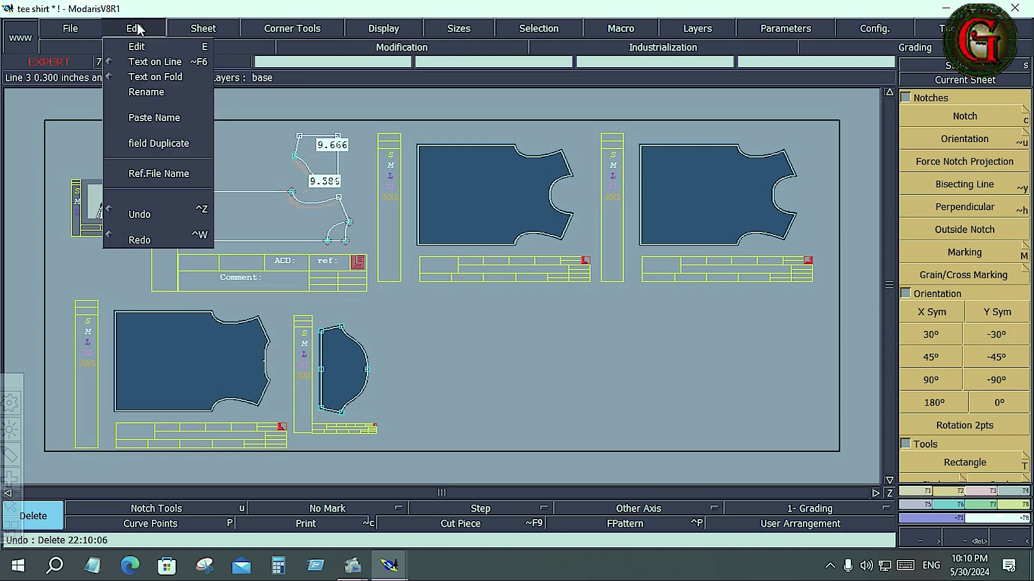
pyautogui.click(132, 241)
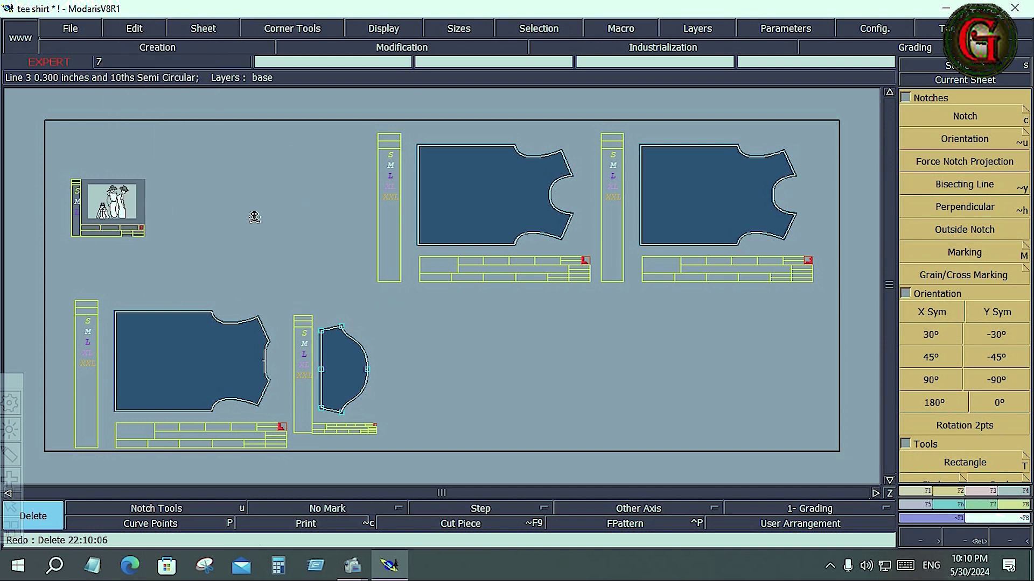
pyautogui.click(133, 28)
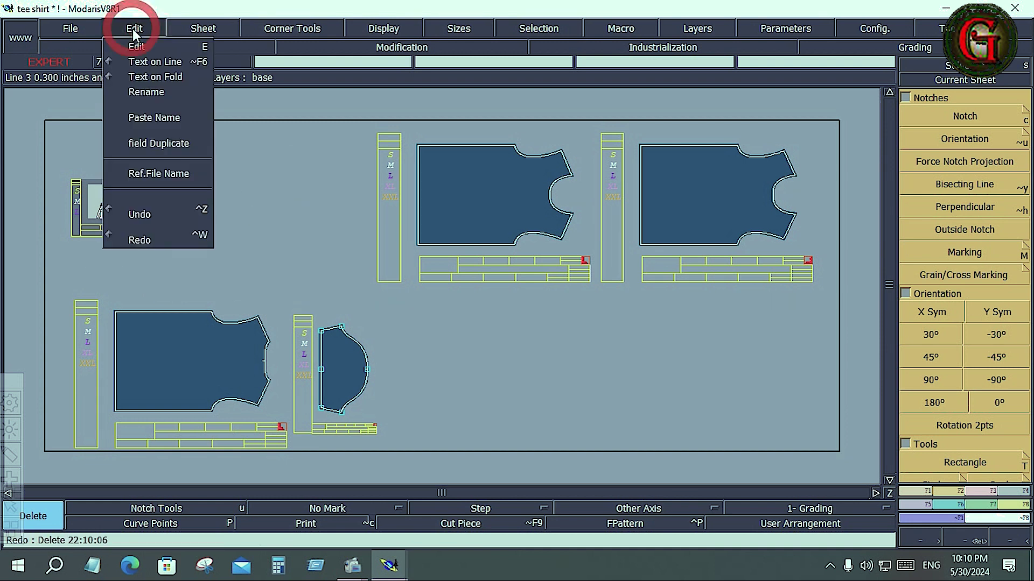
pyautogui.click(139, 213)
pyautogui.click(203, 28)
pyautogui.click(216, 188)
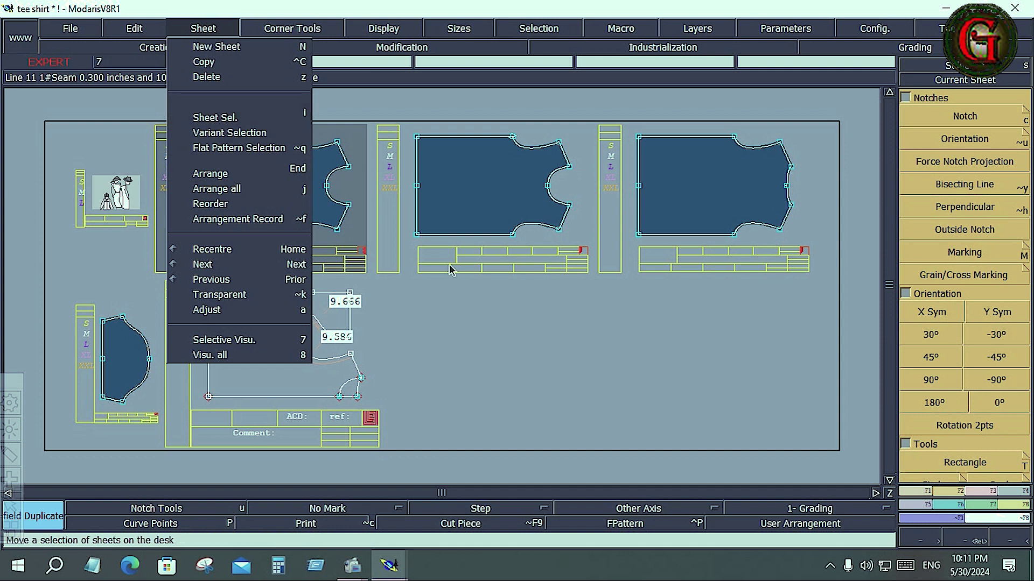
# Copy all sheets with Ctrl+A and Ctrl+C, place the copies, and make the sleeve current.
pyautogui.click(510, 320)
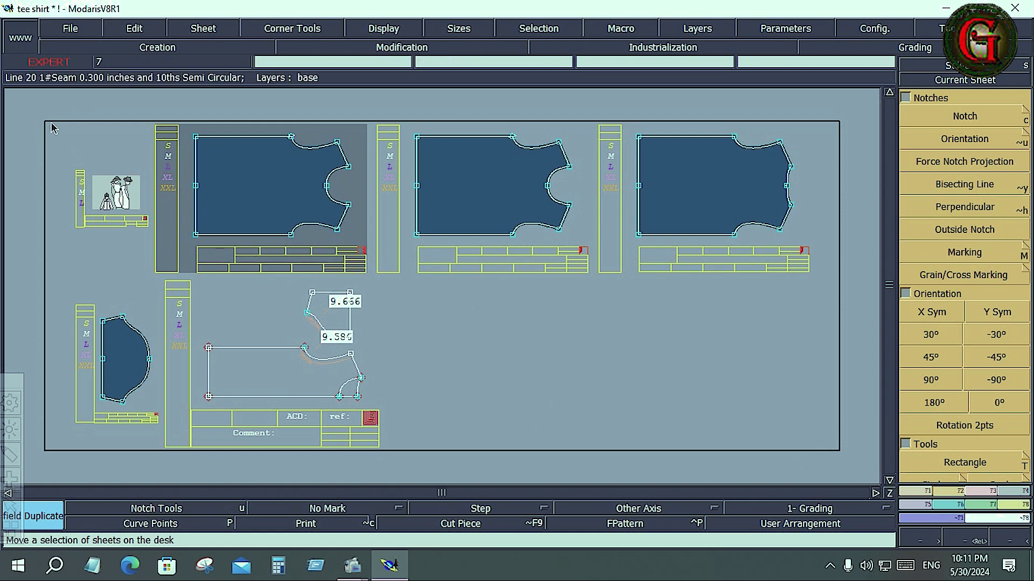
pyautogui.hotkey('ctrl', 'a')
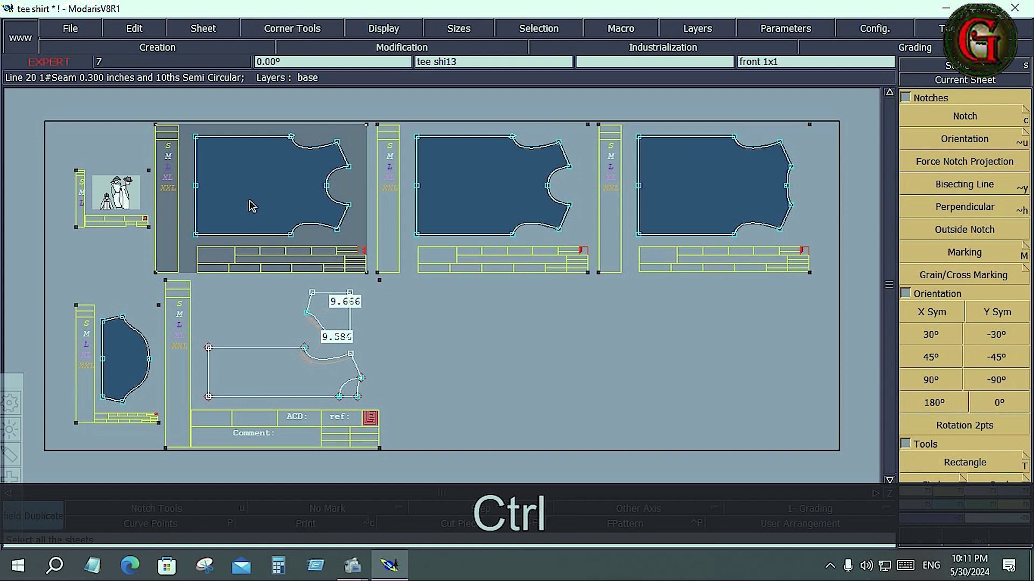
pyautogui.hotkey('ctrl', 'c')
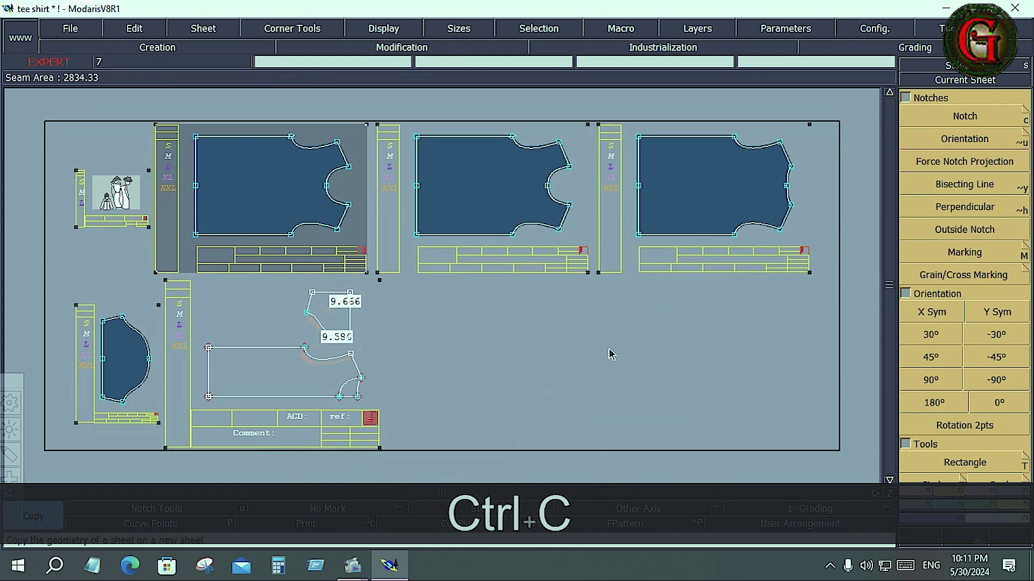
pyautogui.click(611, 352)
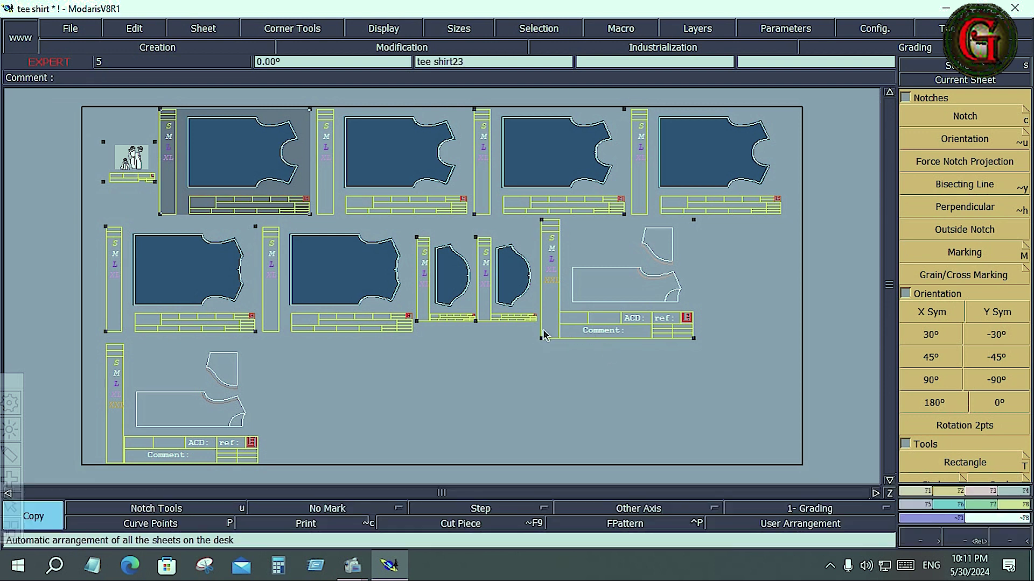
pyautogui.click(456, 292)
pyautogui.press('Home')
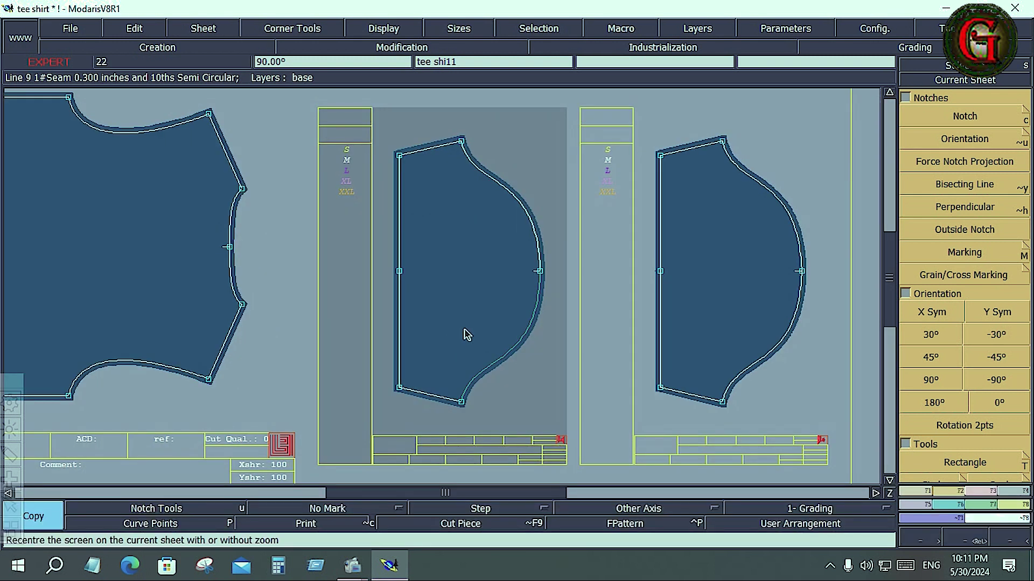
pyautogui.click(813, 385)
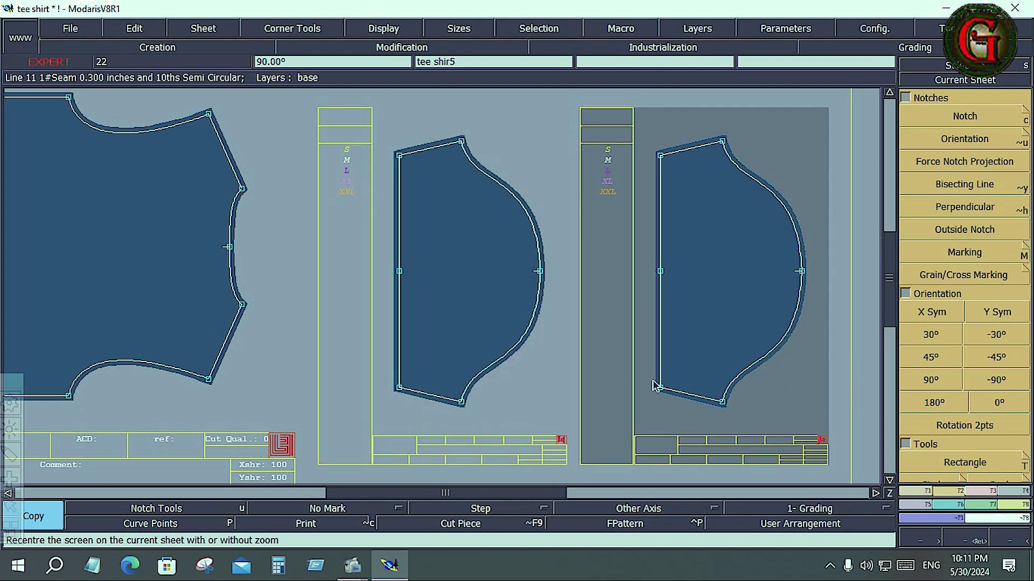
pyautogui.press('j')
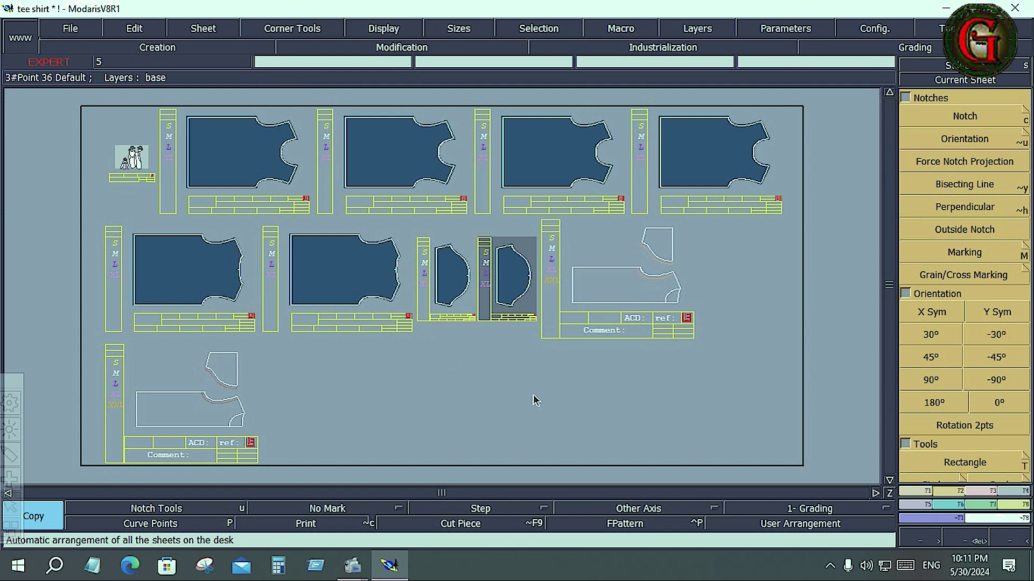
# Pick the second body sheet in the top and lower rows, then bring up the touch keyboard.
pyautogui.click(208, 27)
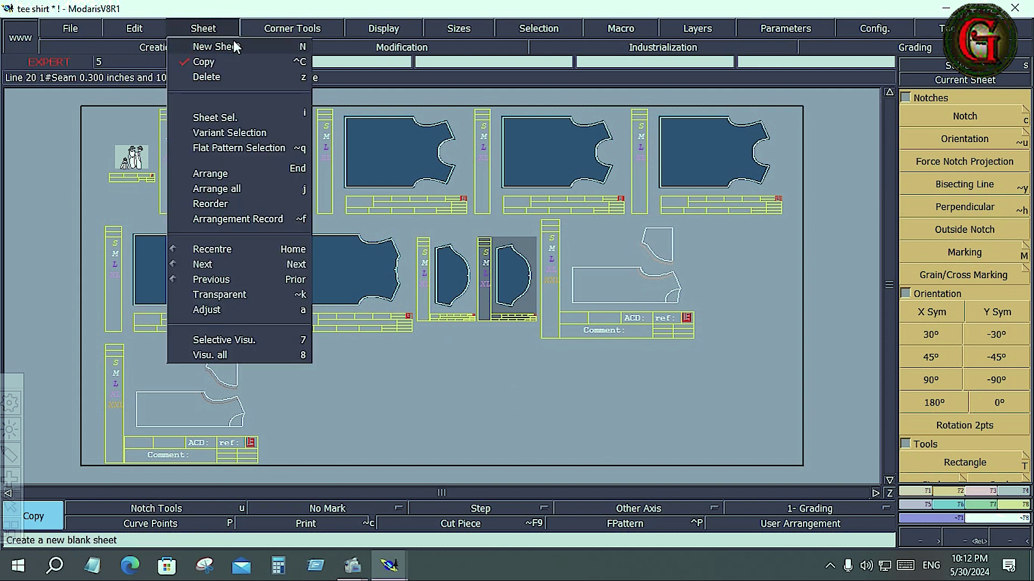
pyautogui.click(220, 118)
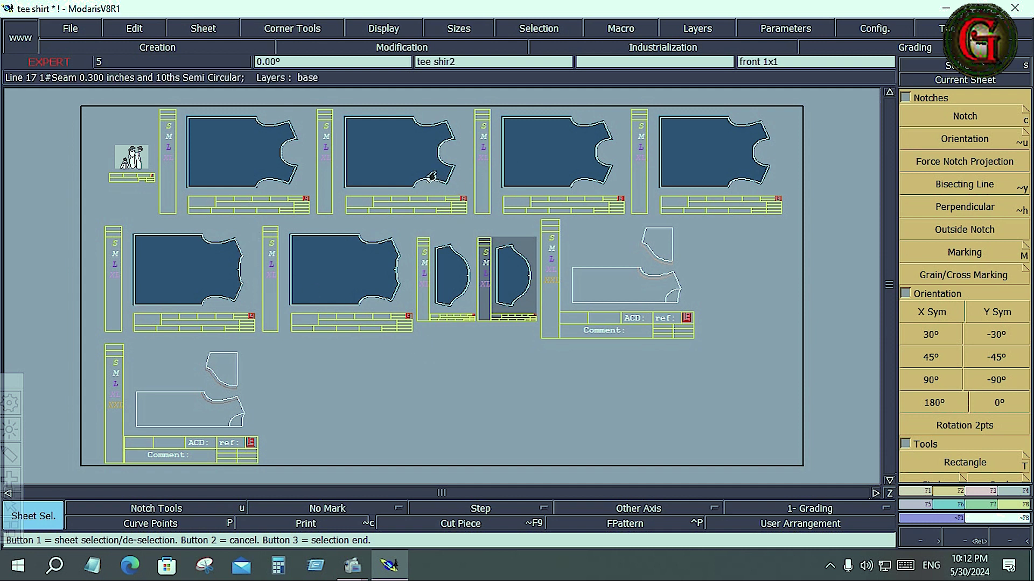
pyautogui.click(386, 154)
pyautogui.click(352, 278)
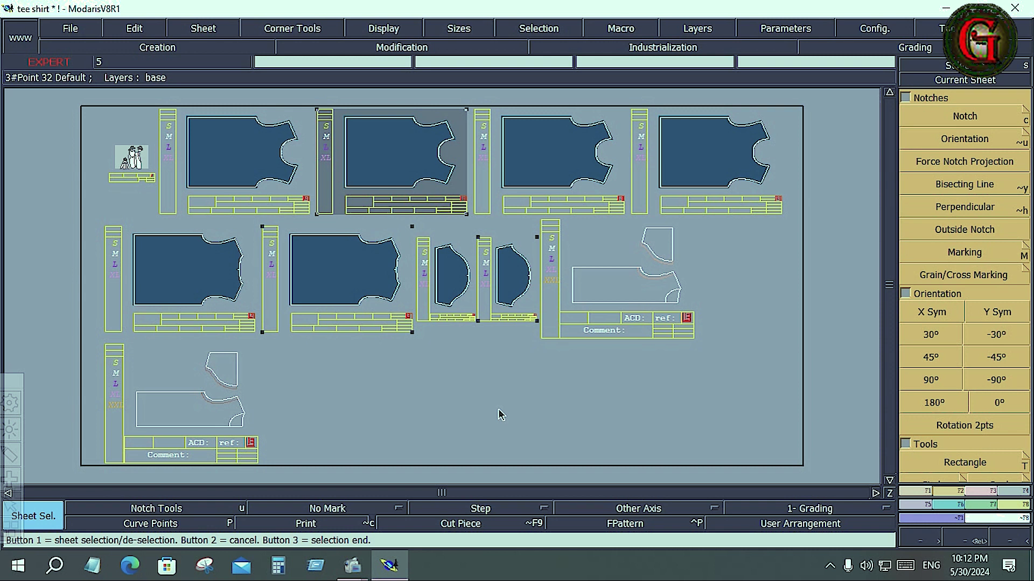
pyautogui.click(906, 567)
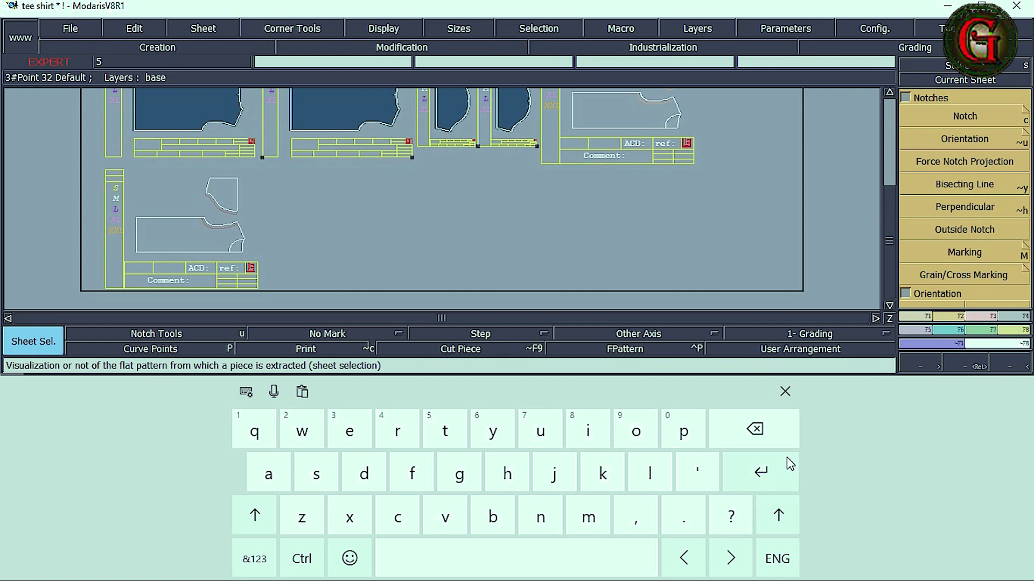
# Auto-arrange the sheets, make the front 1x1 sheet current, and centre the view on it.
pyautogui.click(786, 391)
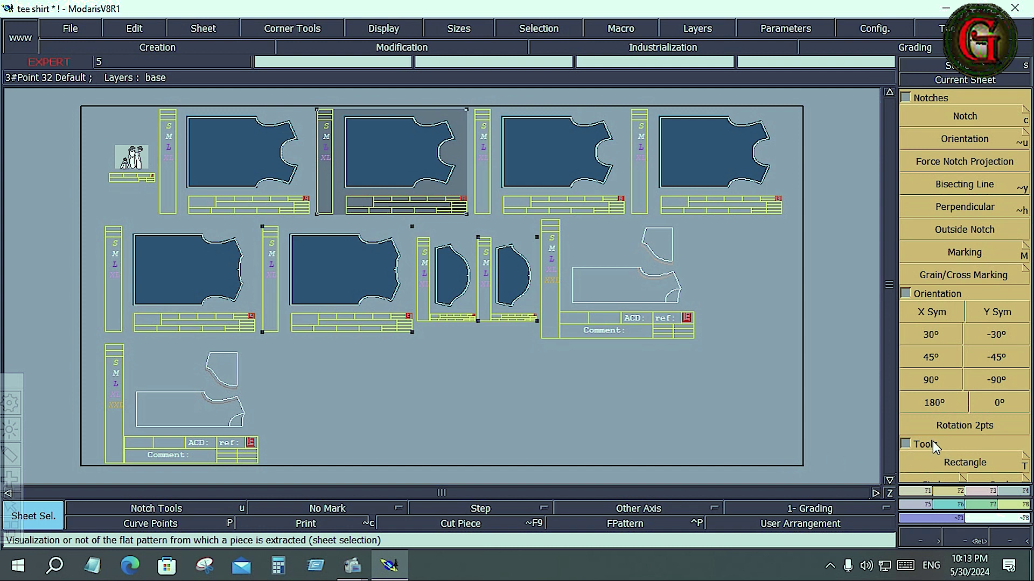
pyautogui.press('KP_7')
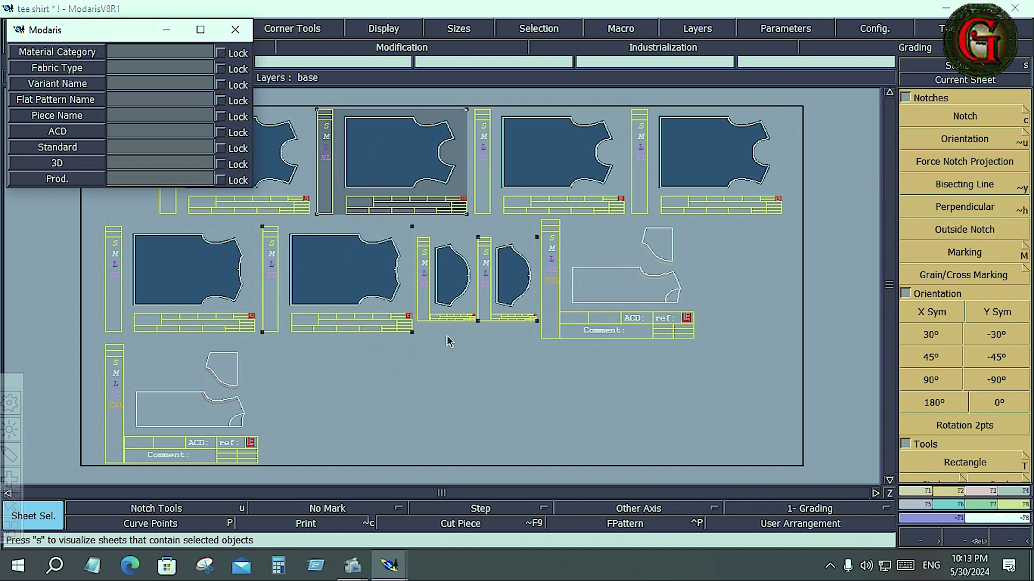
pyautogui.click(521, 277)
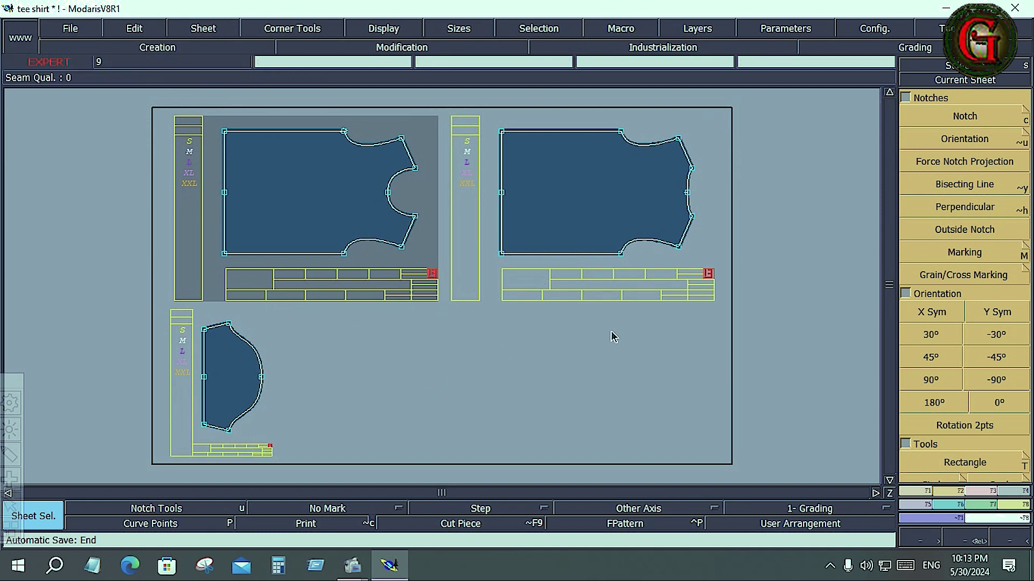
pyautogui.press('j')
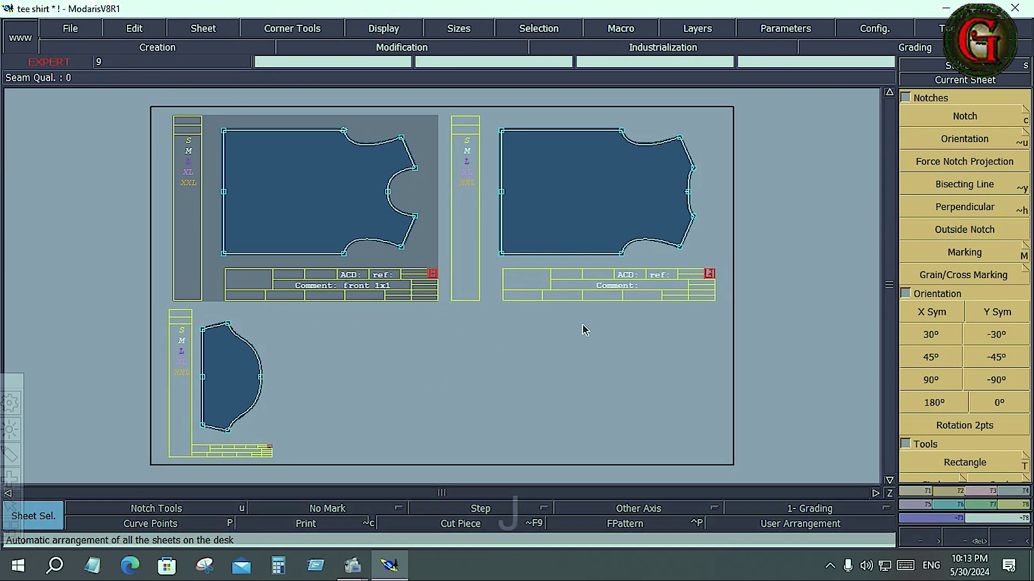
pyautogui.click(359, 203)
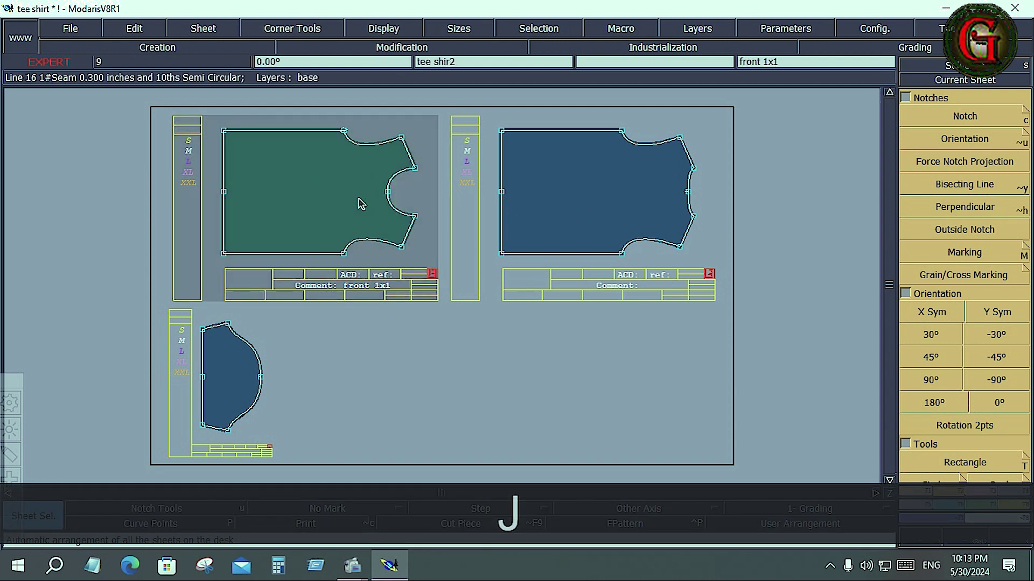
pyautogui.press('Home')
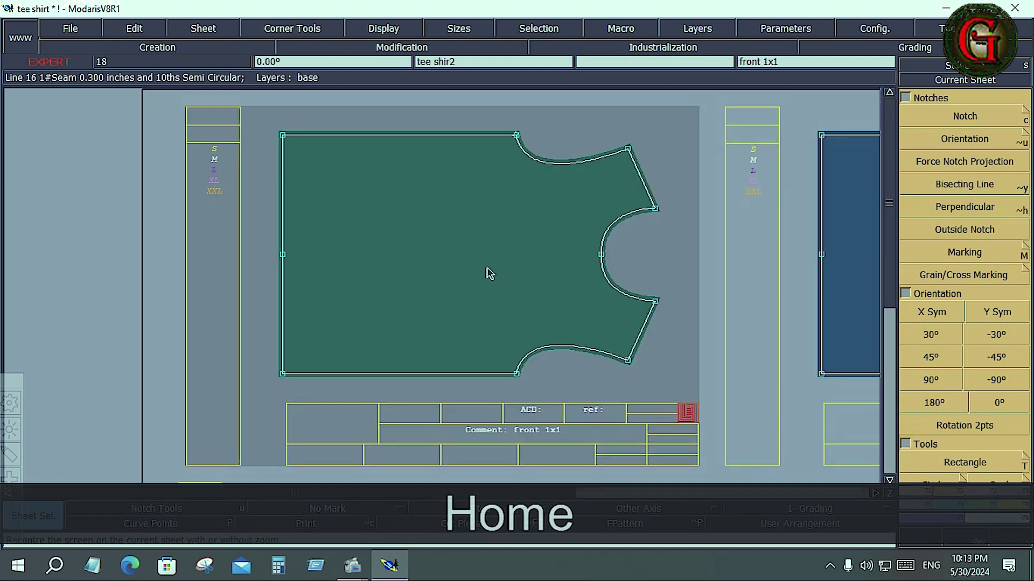
# Run Arrange all again with J and zoom out to show the whole desk.
pyautogui.press('j')
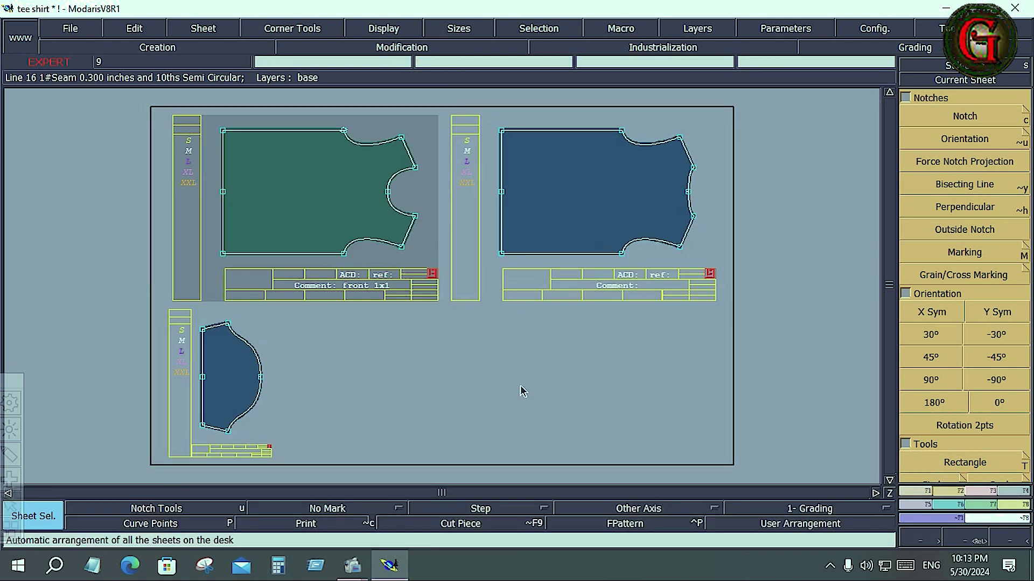
pyautogui.click(575, 409)
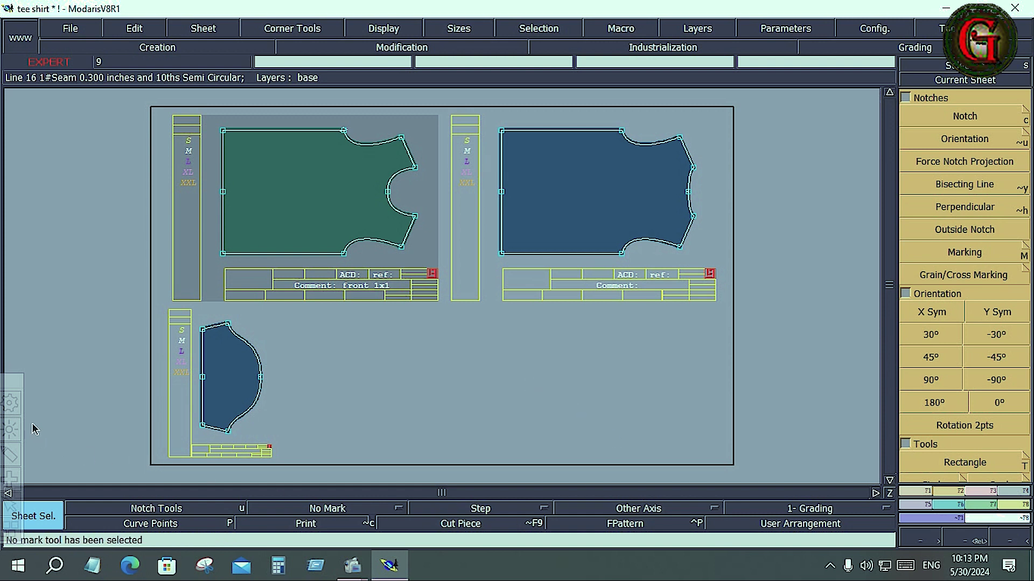
pyautogui.click(10, 456)
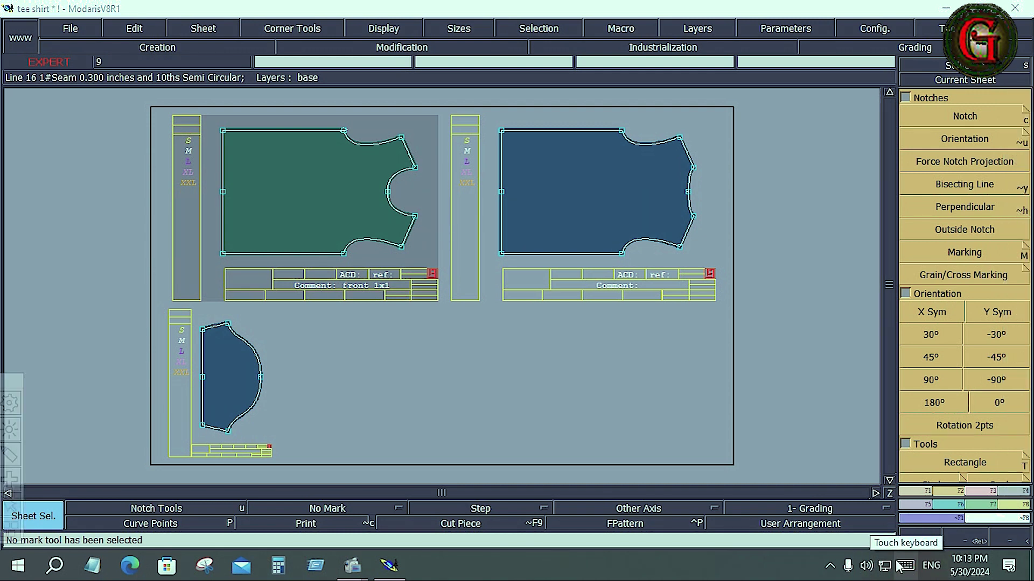
pyautogui.click(906, 566)
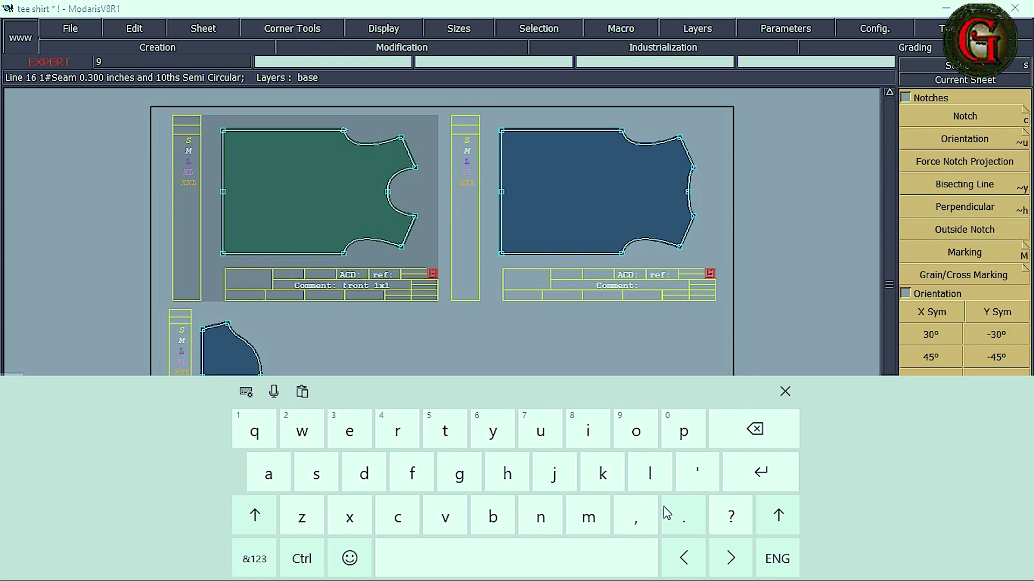
pyautogui.click(785, 391)
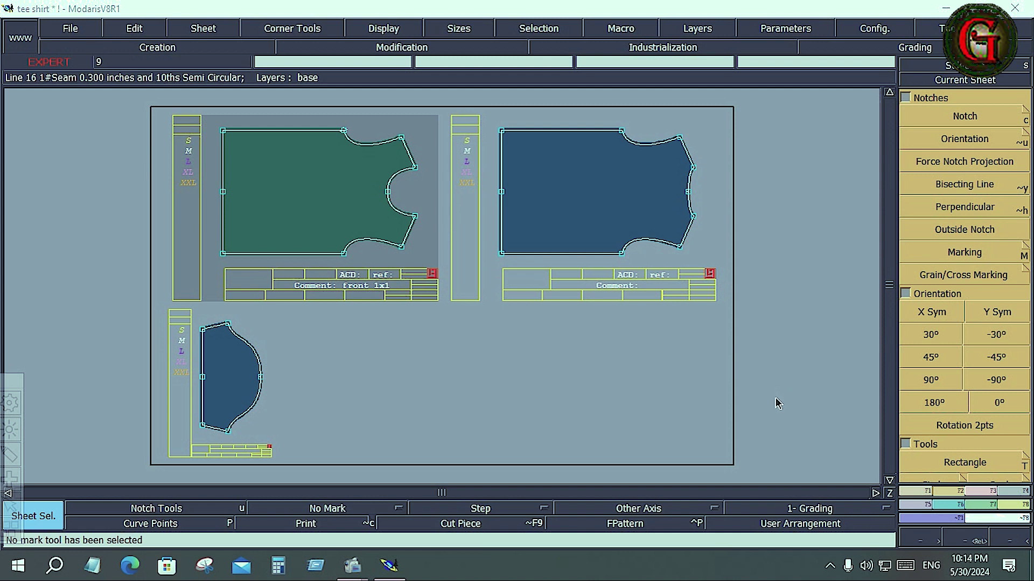
pyautogui.press('KP_8')
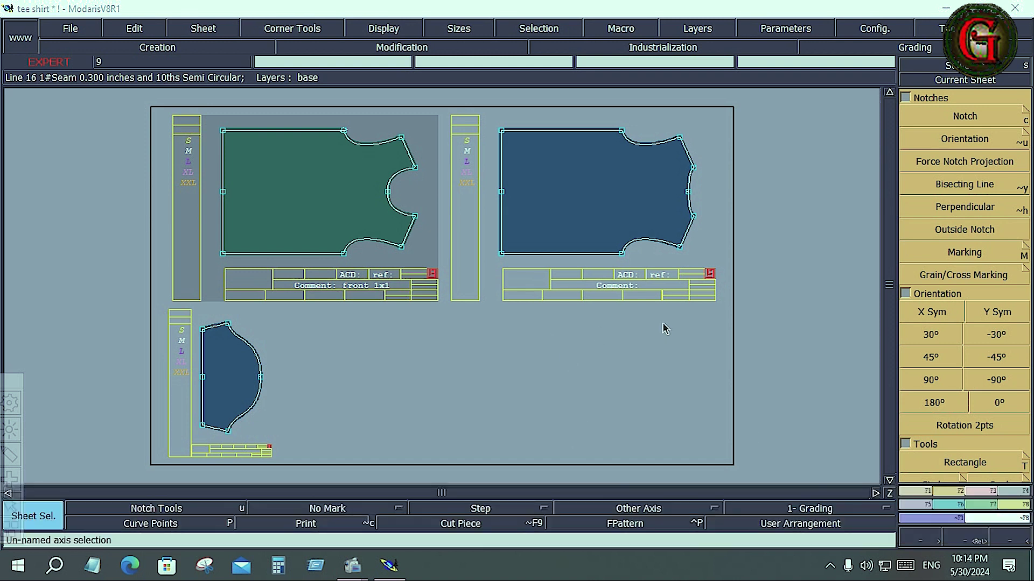
pyautogui.press('KP_8')
# Show every sheet on the desk with Visu. all, then open the Sheet options.
pyautogui.click(618, 363)
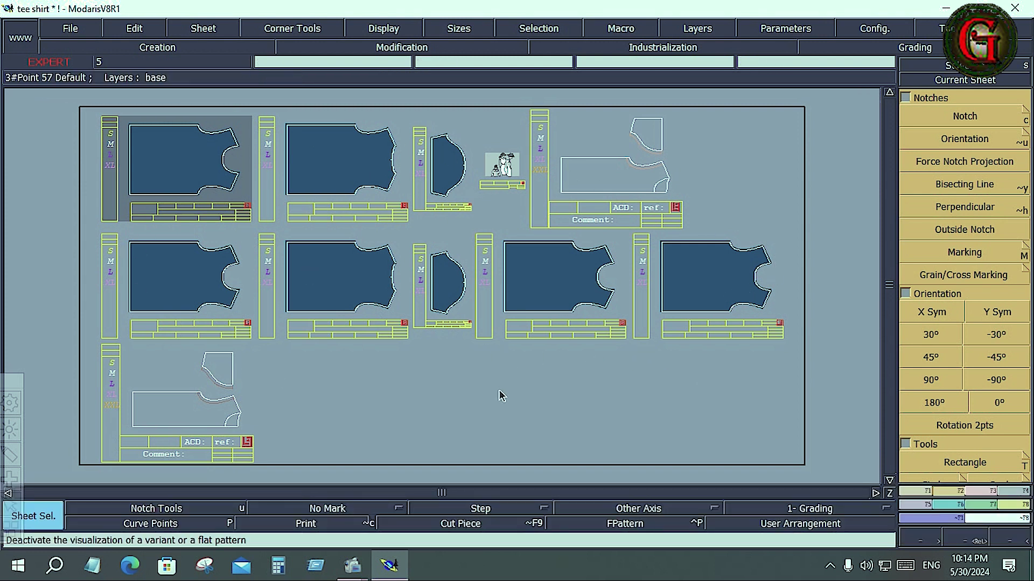
pyautogui.click(212, 30)
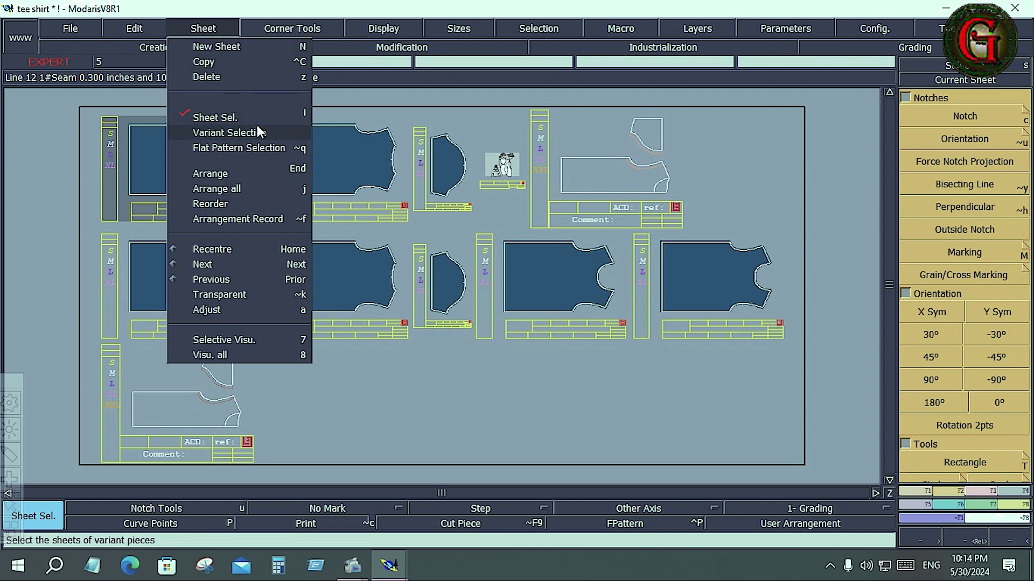
# Look through the Display options, then switch the right panel to Measurements/Assembly.
pyautogui.click(380, 30)
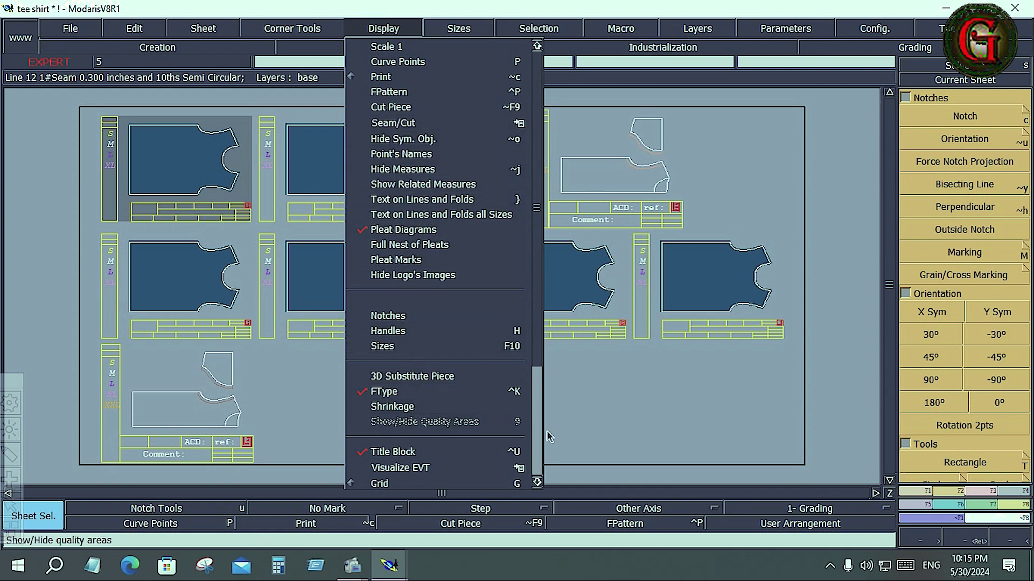
pyautogui.moveTo(399, 467)
pyautogui.click(1022, 512)
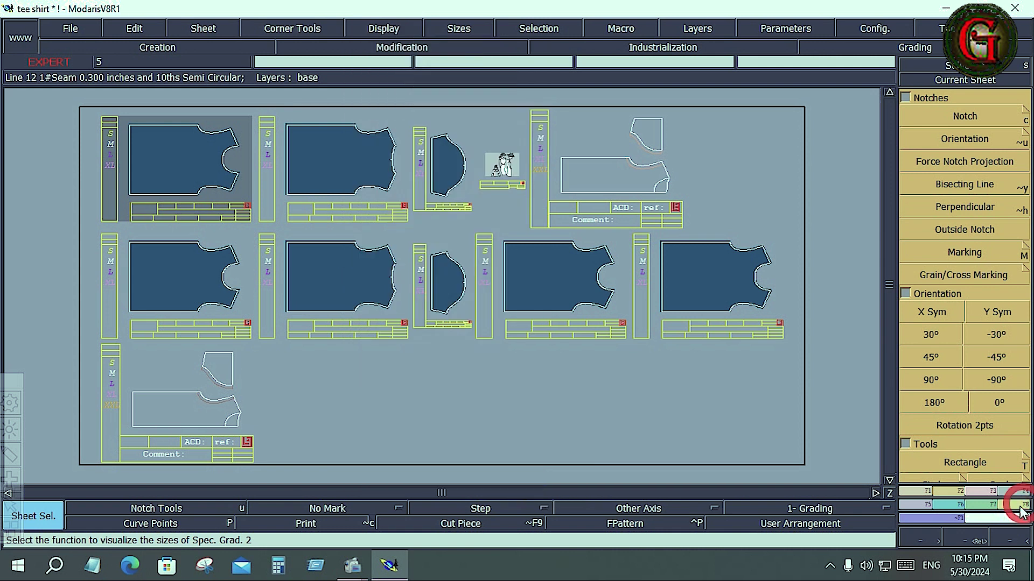
pyautogui.click(1019, 509)
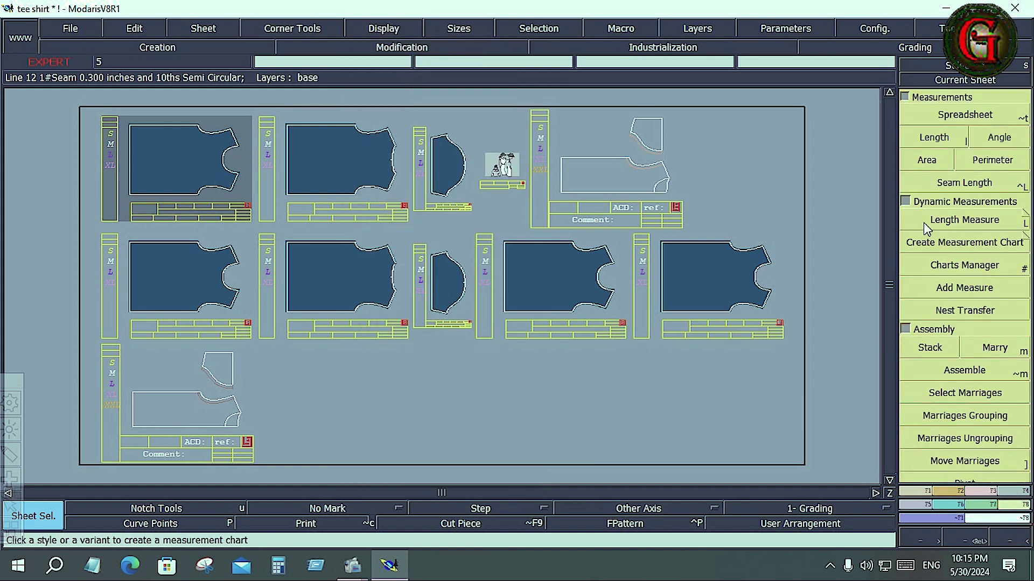
# Collapse the Measurements and Assembly groups to expose the Variants functions.
pyautogui.click(905, 97)
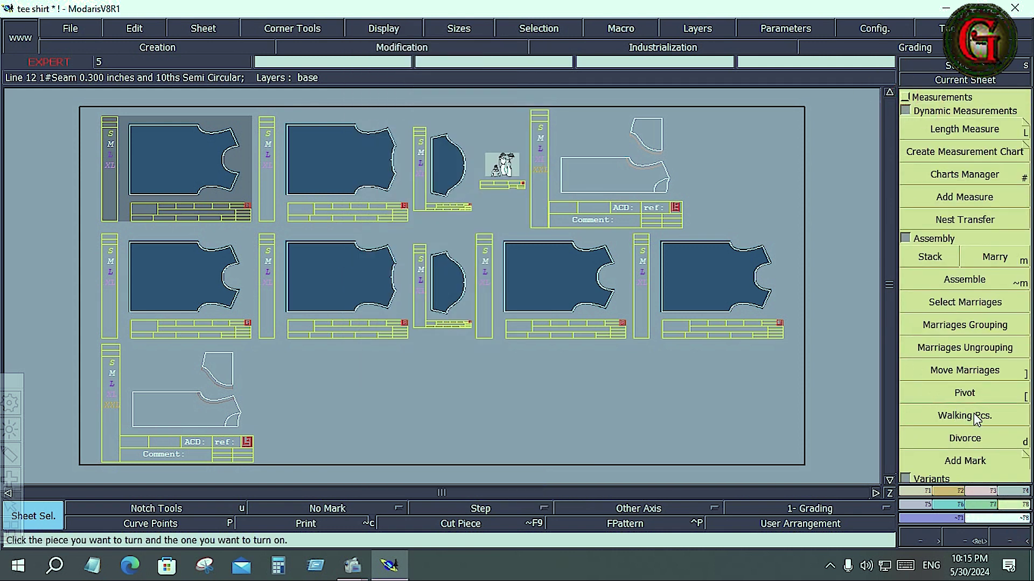
pyautogui.click(904, 237)
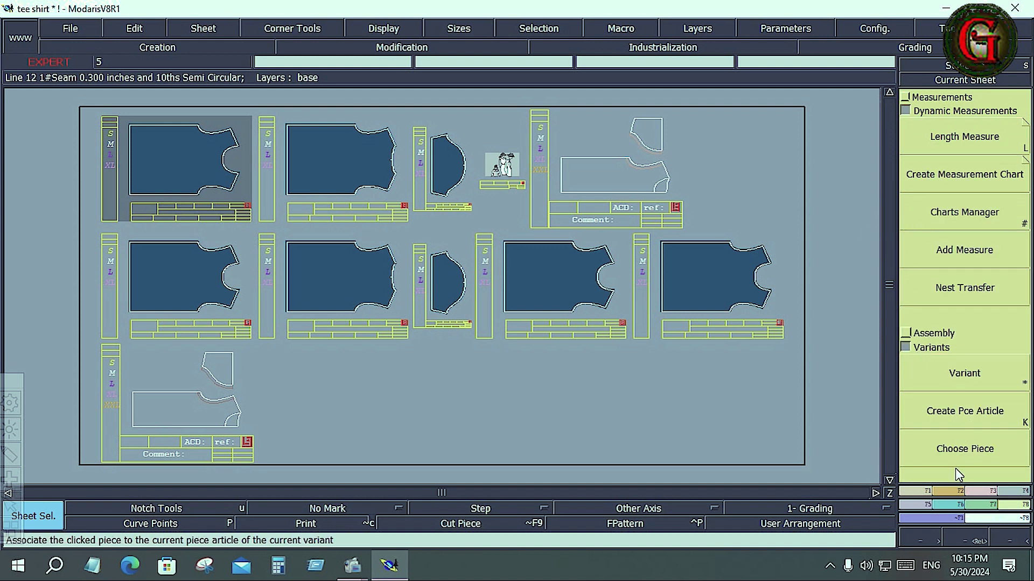
pyautogui.click(958, 426)
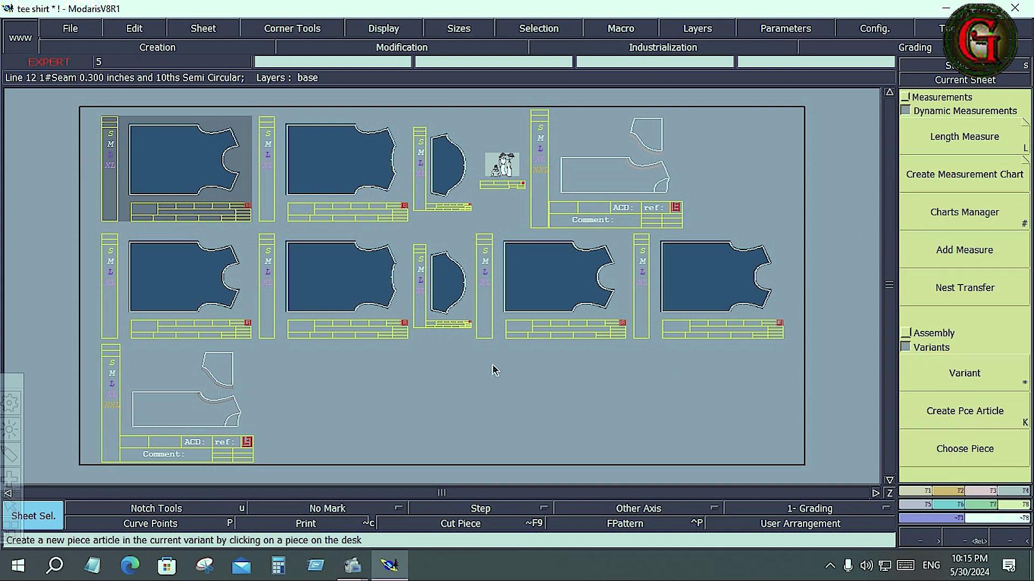
pyautogui.click(214, 24)
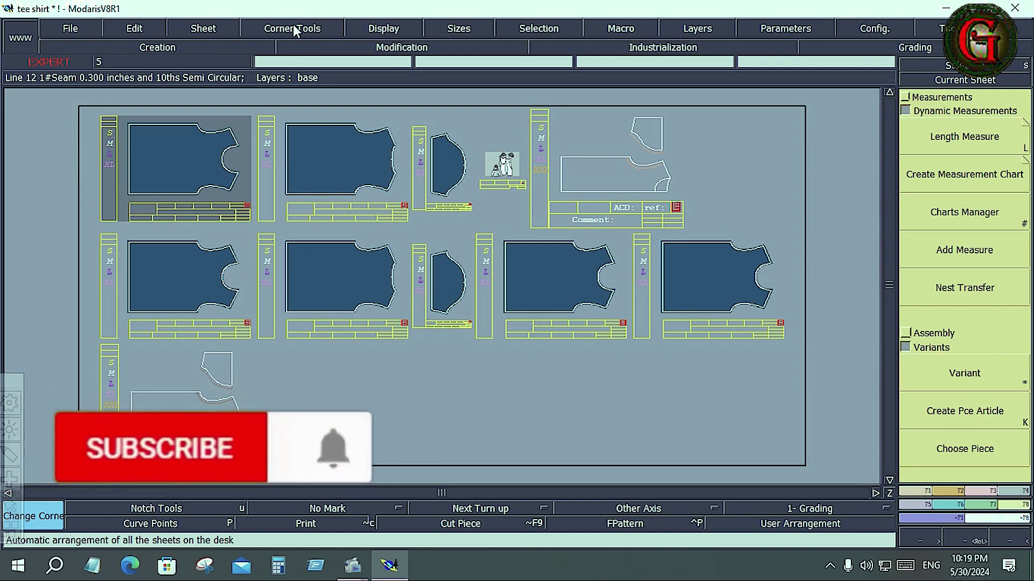
pyautogui.click(293, 30)
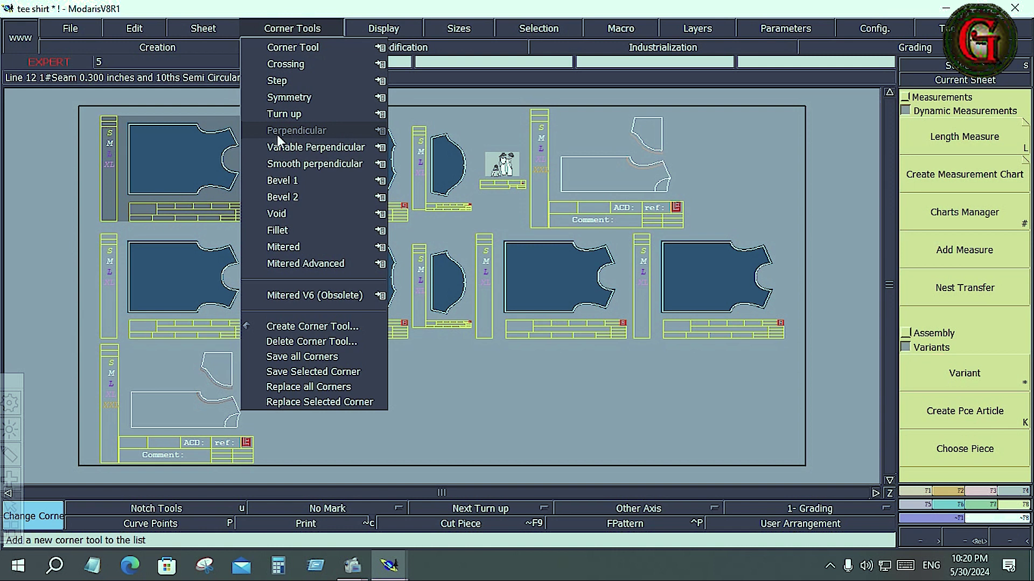
pyautogui.moveTo(314, 147)
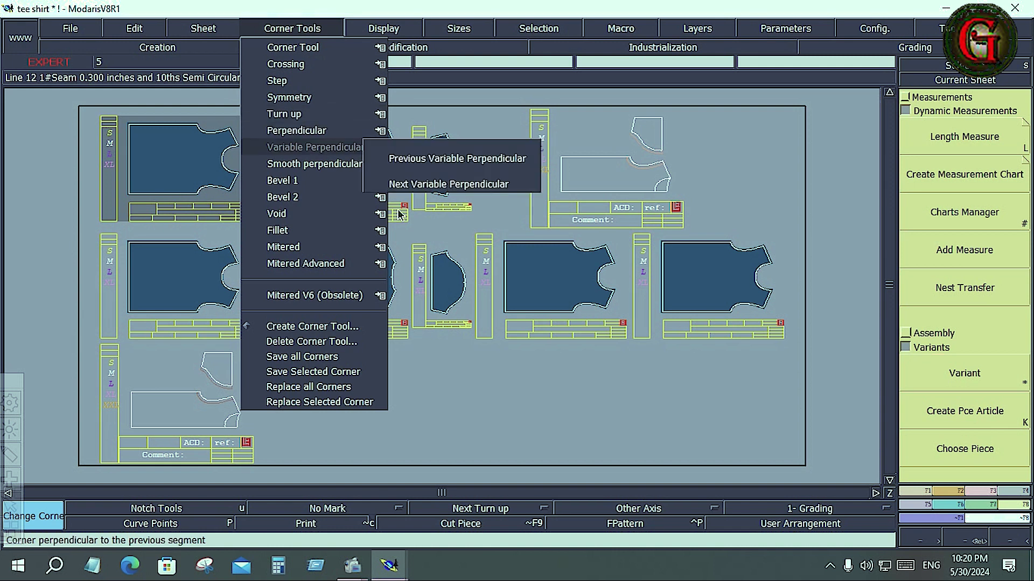
pyautogui.click(471, 367)
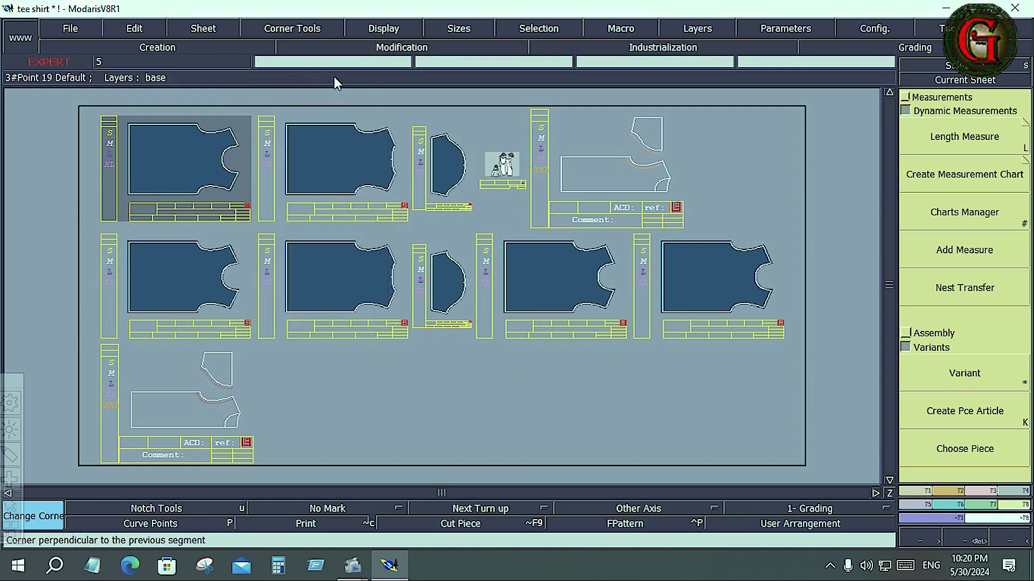
pyautogui.click(319, 30)
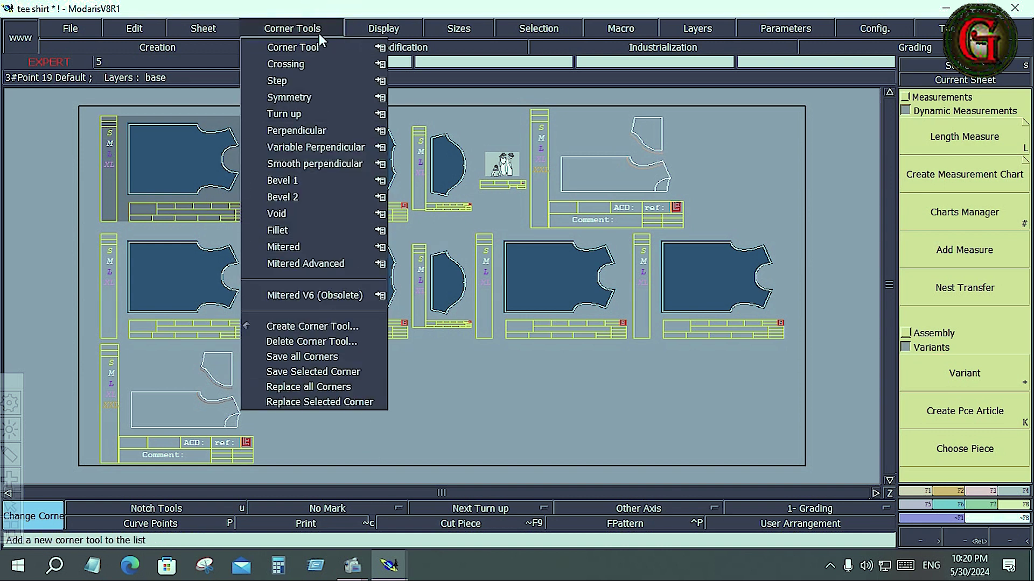
pyautogui.click(518, 368)
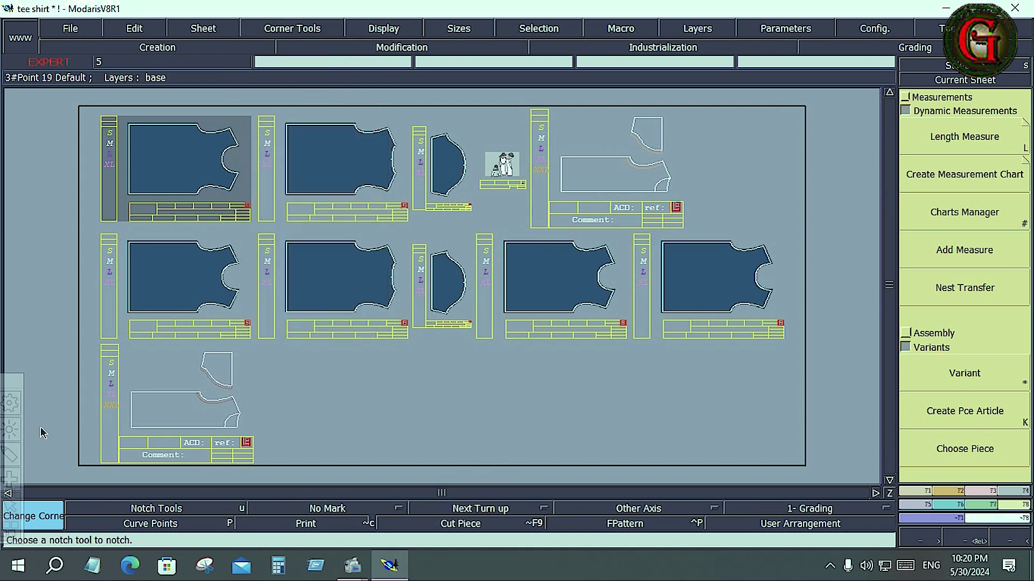
pyautogui.click(12, 455)
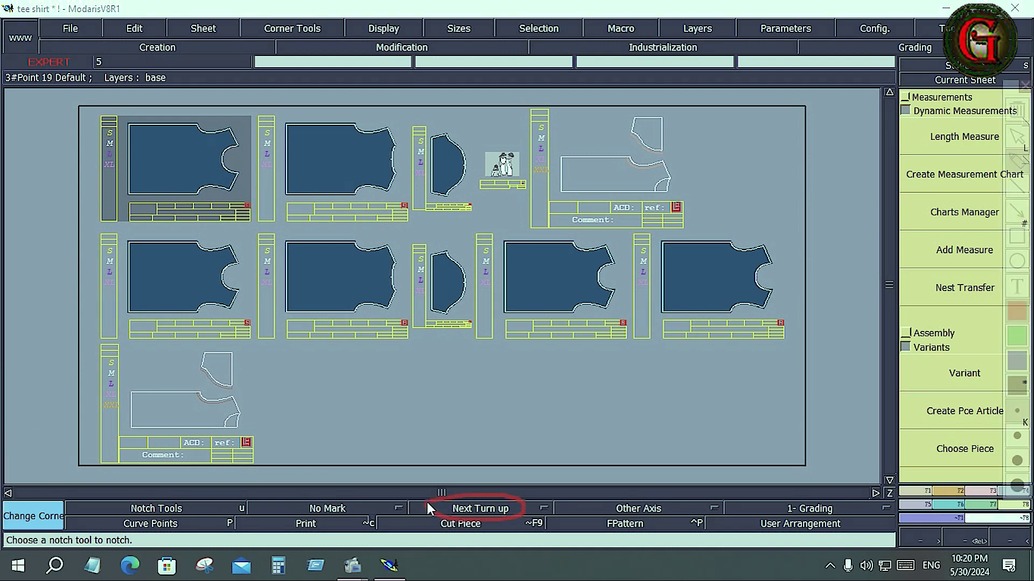
pyautogui.click(474, 508)
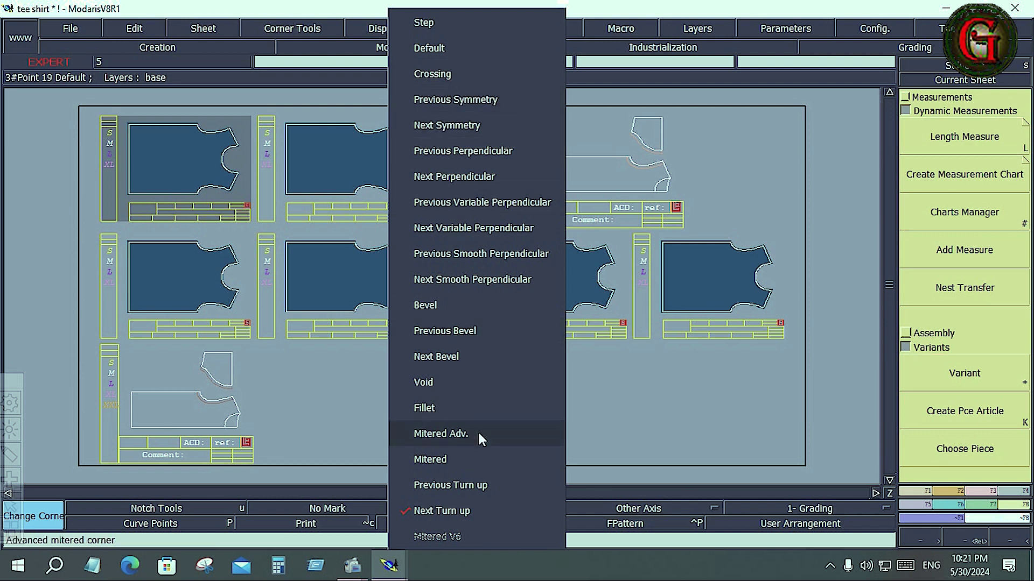
# Browse the corner tool options and set the corner type to Previous Variable Perpendicular.
pyautogui.click(456, 508)
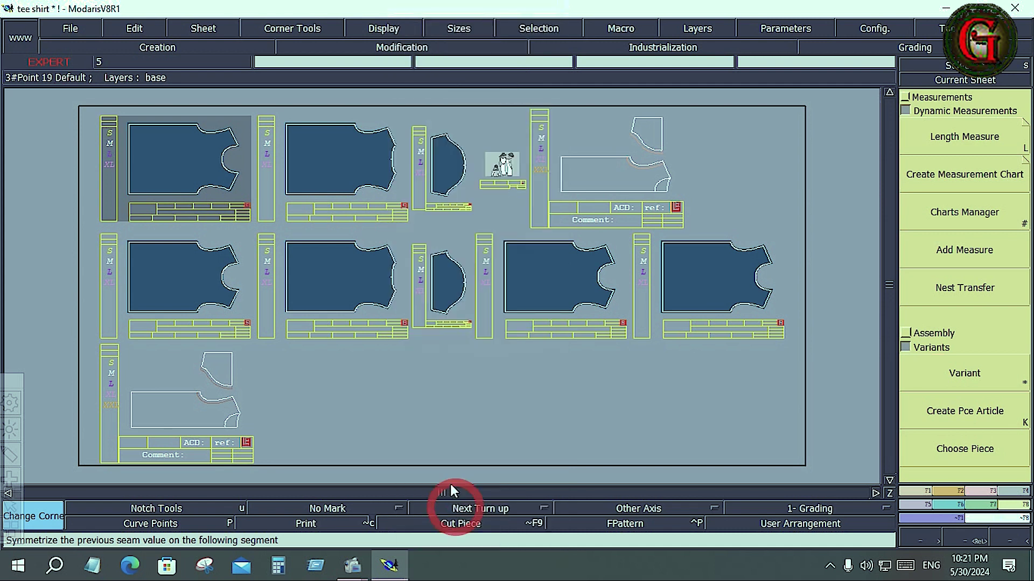
pyautogui.click(312, 31)
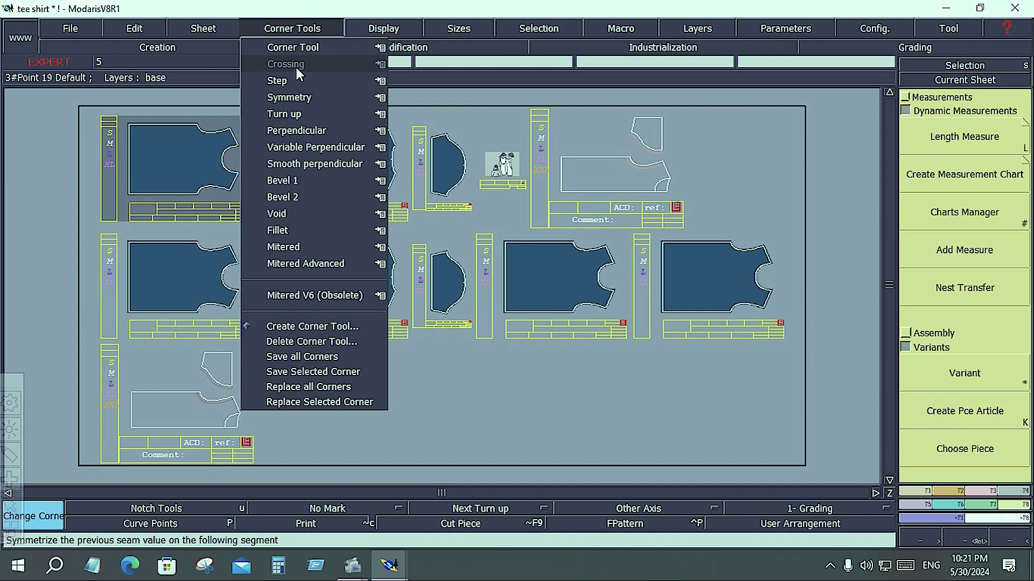
pyautogui.click(301, 119)
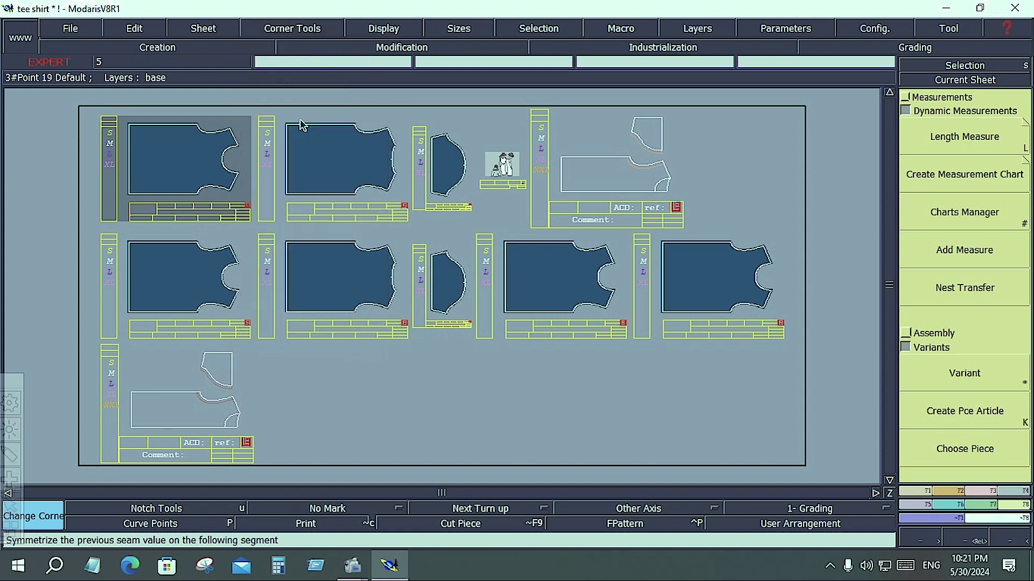
pyautogui.click(486, 511)
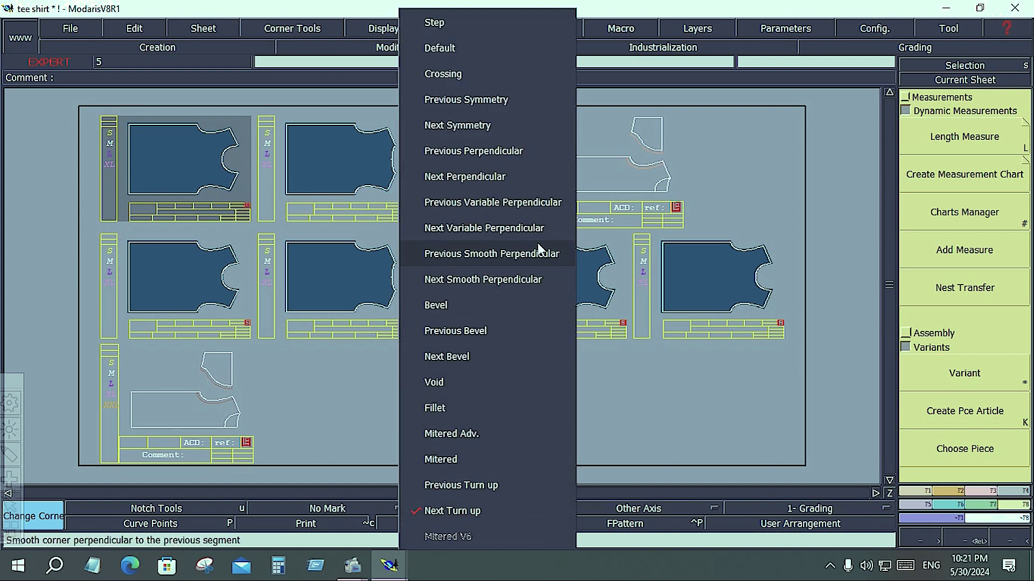
pyautogui.click(528, 194)
# Switch the corner type to Next Perpendicular, then to Mitered Adv.
pyautogui.click(304, 27)
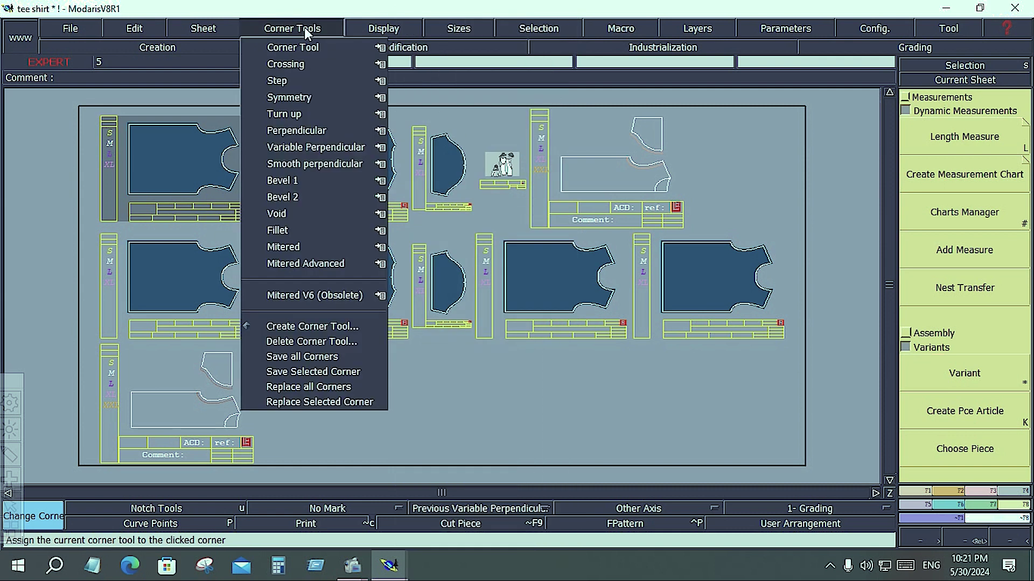
pyautogui.click(384, 131)
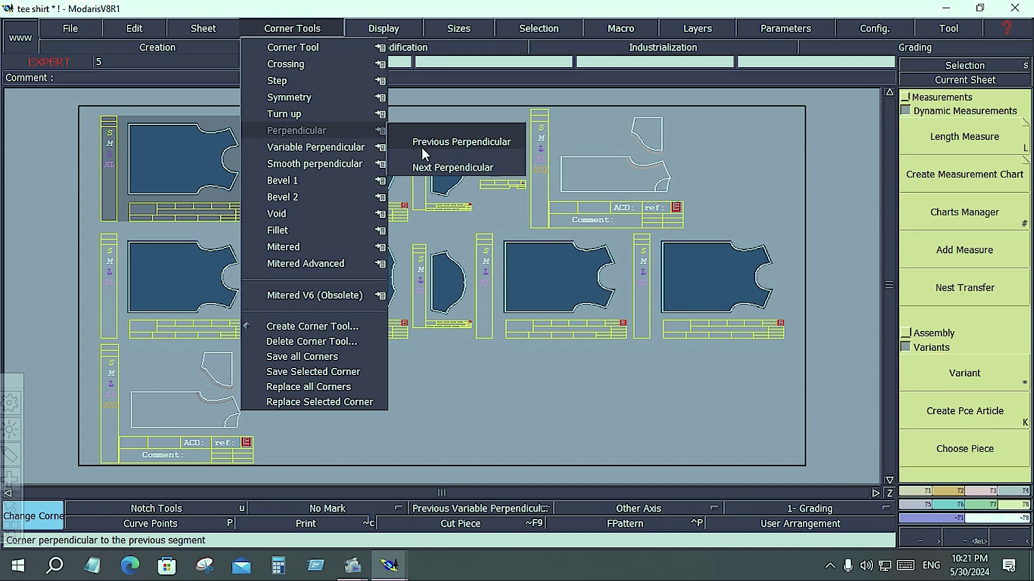
pyautogui.click(433, 170)
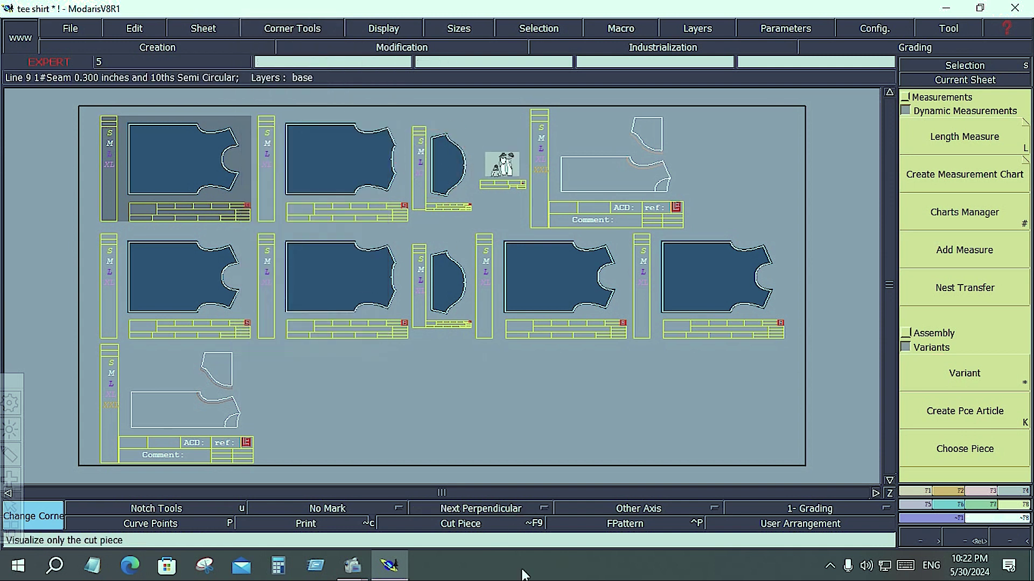
pyautogui.click(509, 506)
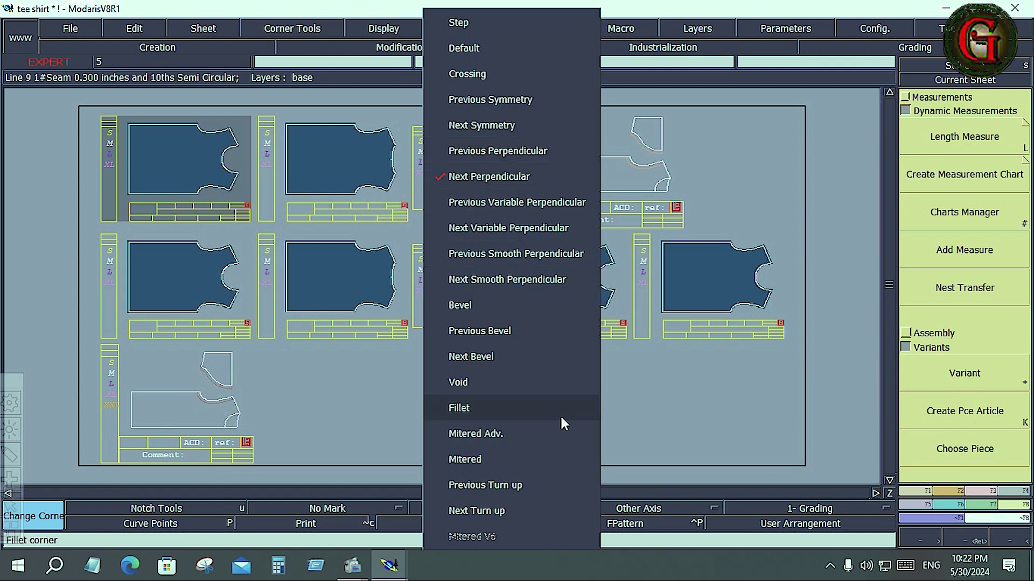
pyautogui.click(680, 431)
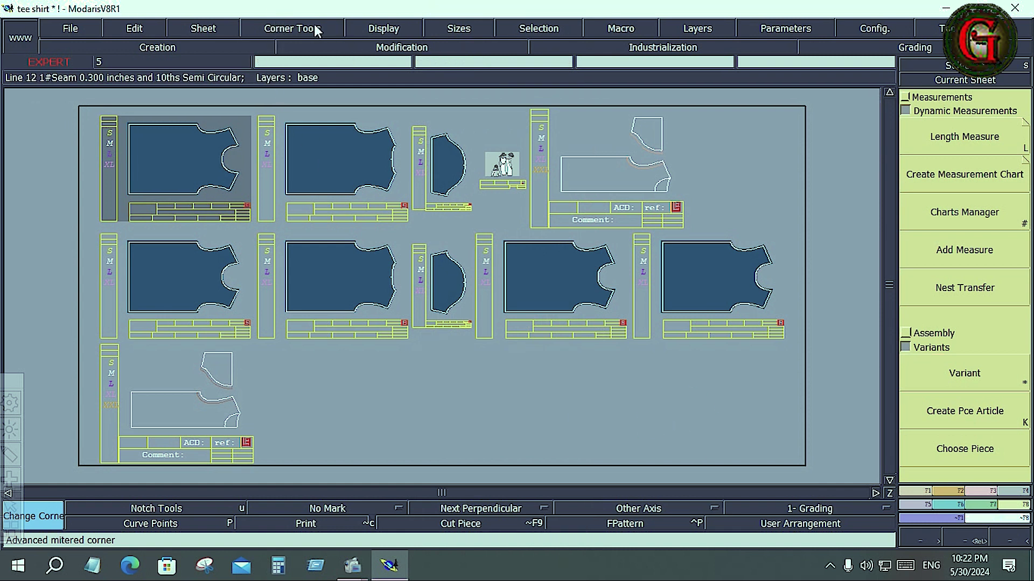
pyautogui.click(506, 511)
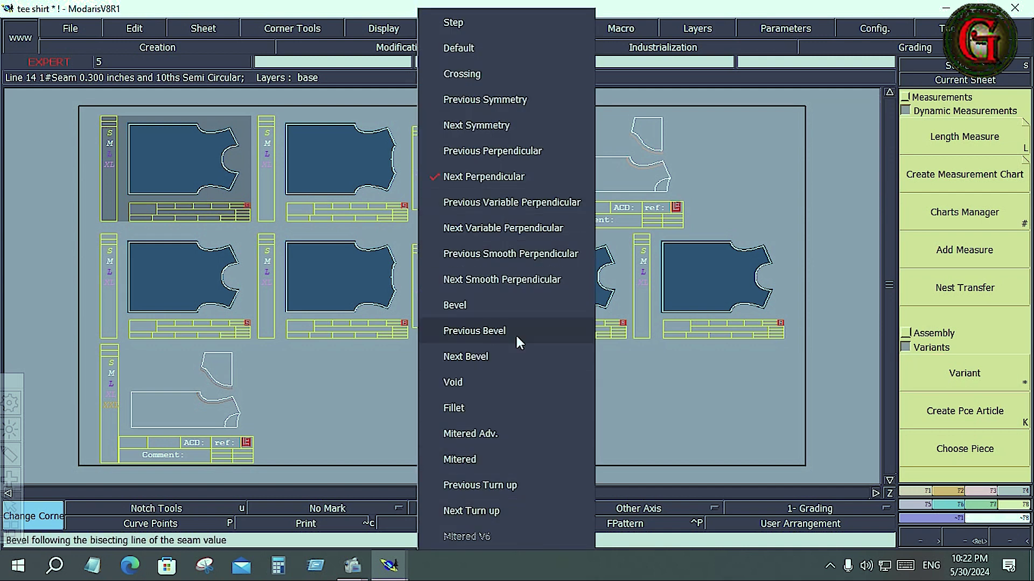
pyautogui.click(535, 433)
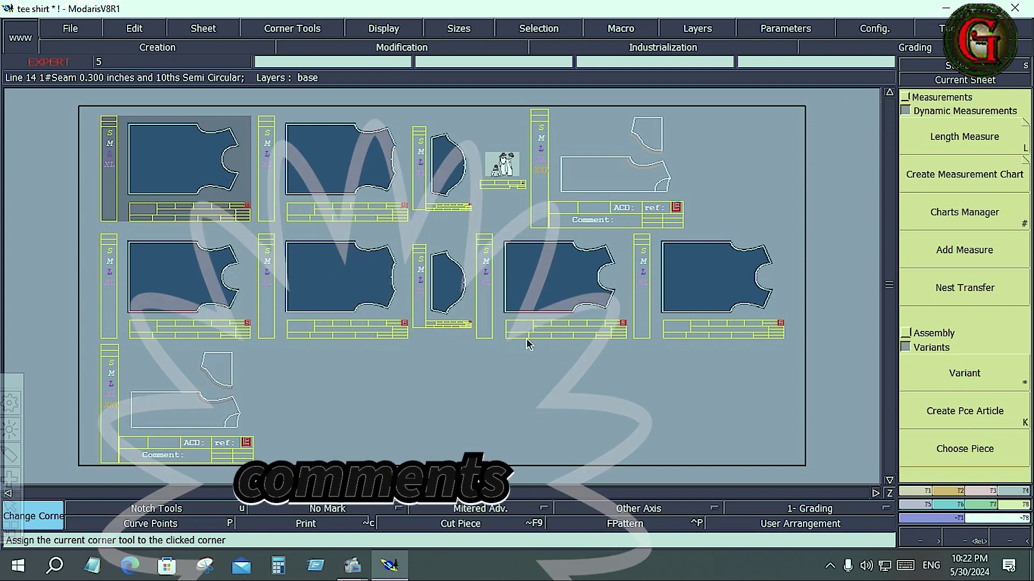
# Turn on Hide Measures from the Display menu, then reopen the Display menu.
pyautogui.click(392, 29)
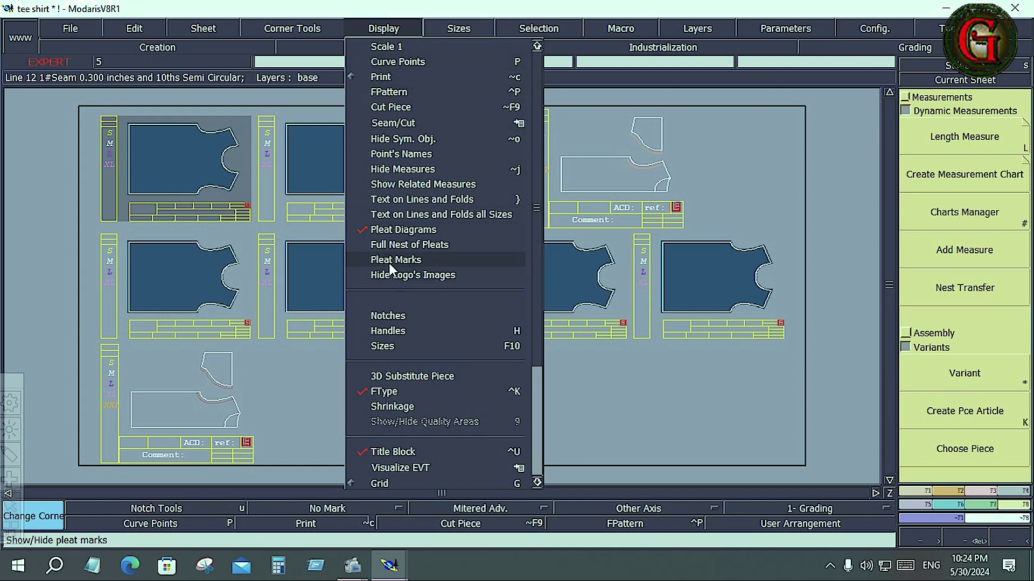
pyautogui.click(363, 169)
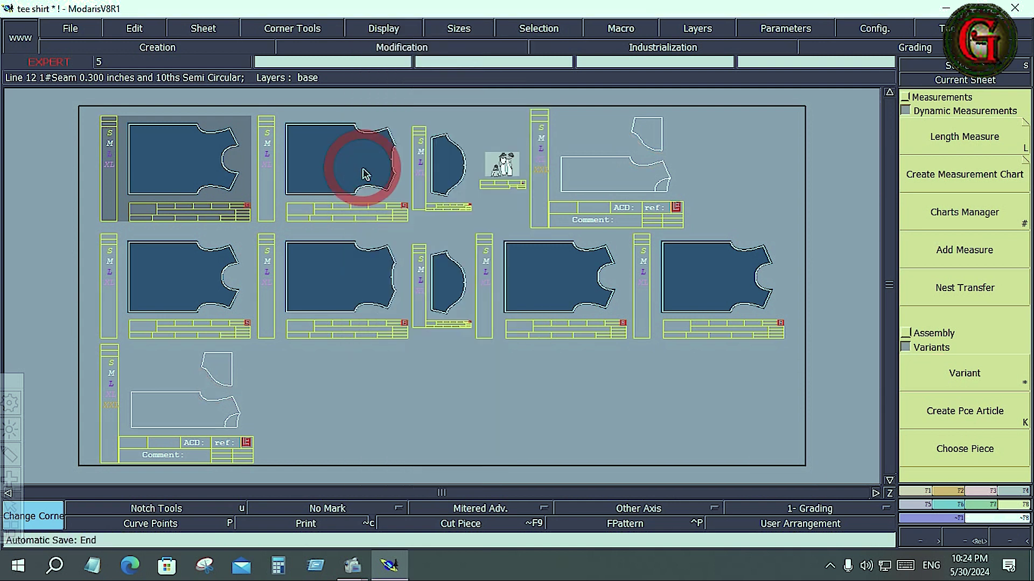
pyautogui.click(397, 27)
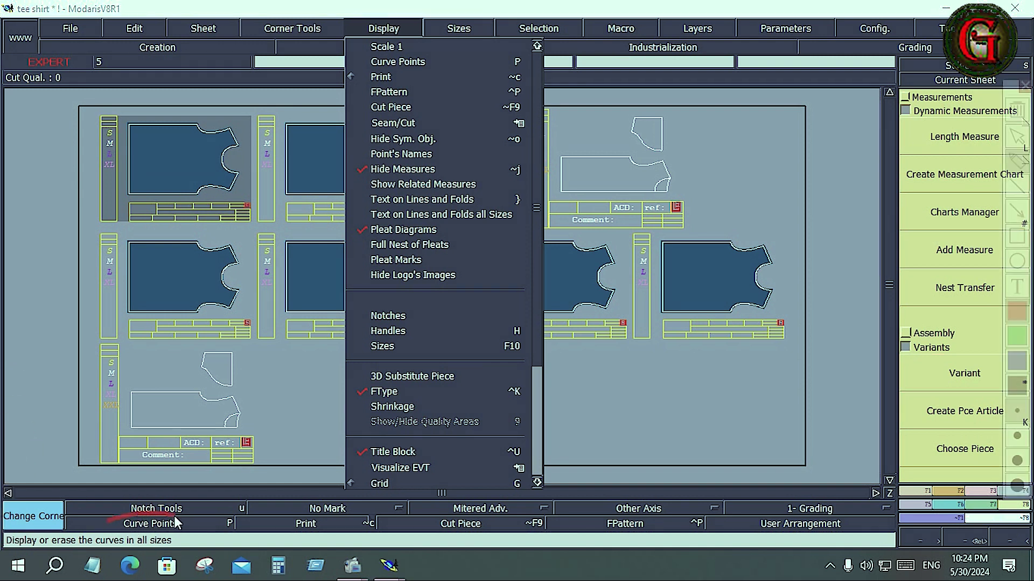
# Recentre on the front 1x1 sheet with Home and toggle the curve points off and on.
pyautogui.moveTo(166, 533); pyautogui.dragTo(107, 528)
pyautogui.click(405, 63)
pyautogui.press('Home')
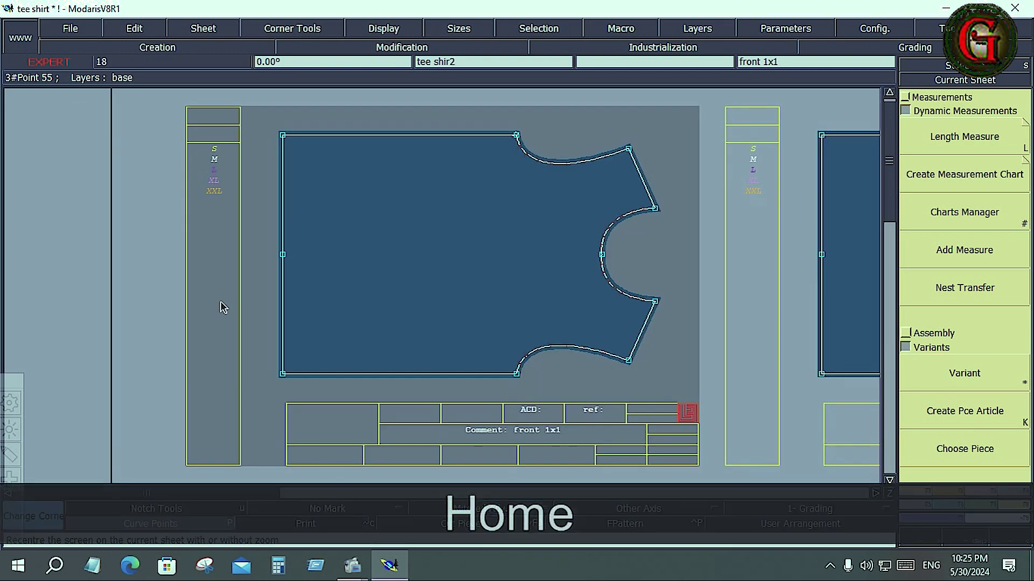
pyautogui.click(168, 530)
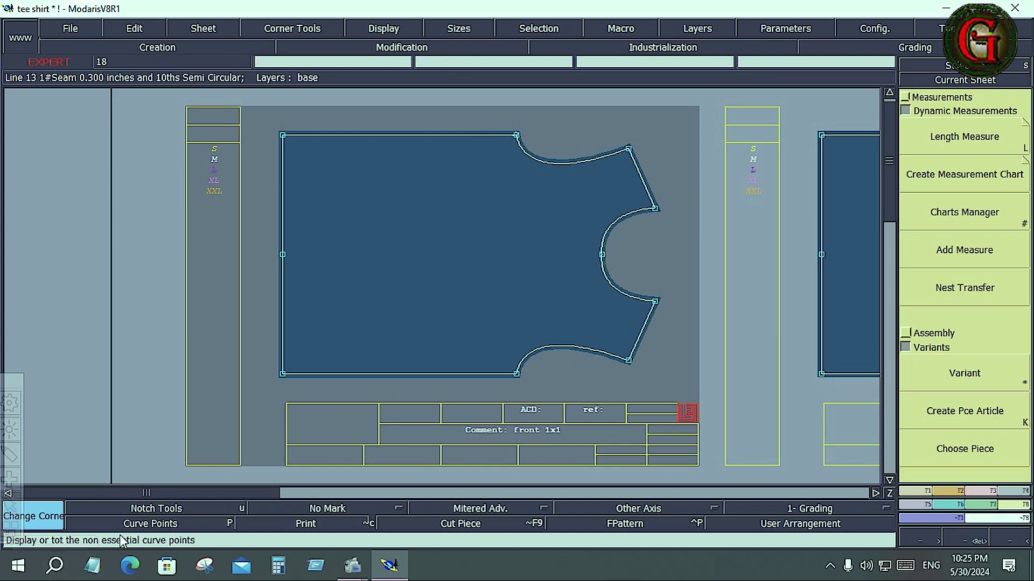
pyautogui.click(151, 522)
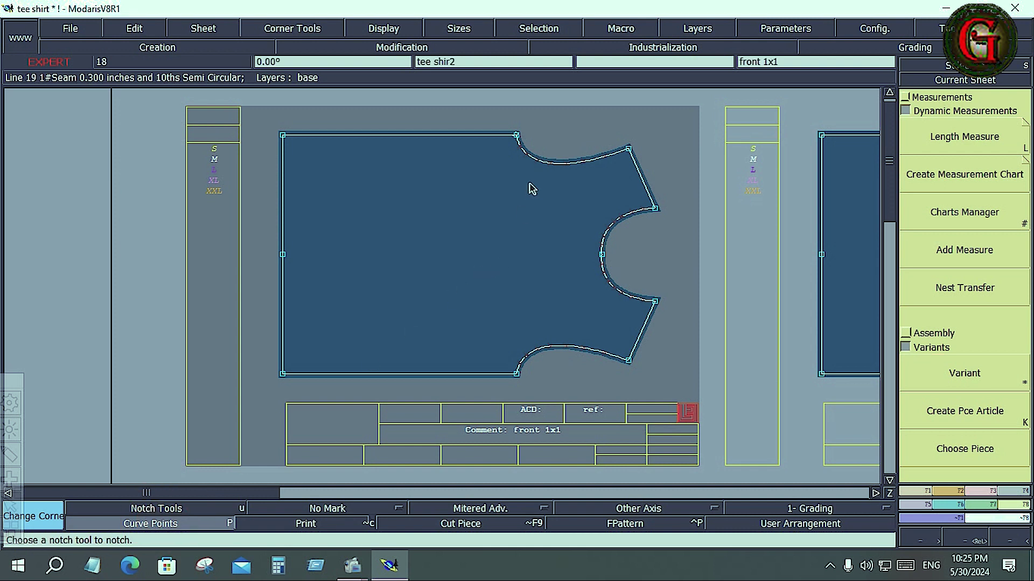
# Hide the non-essential curve points from the Display menu and leave the menu unchanged.
pyautogui.click(386, 27)
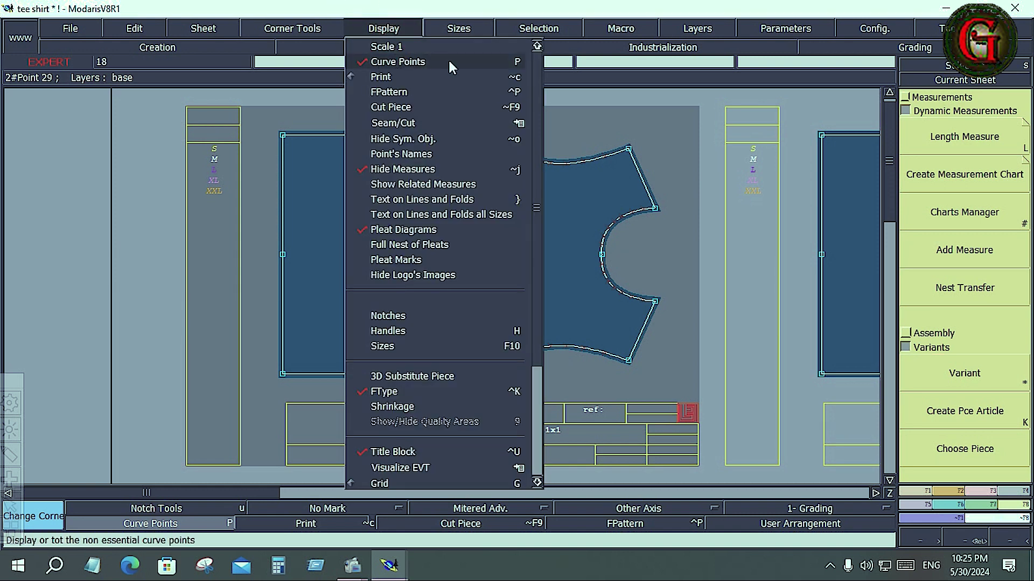
pyautogui.click(360, 62)
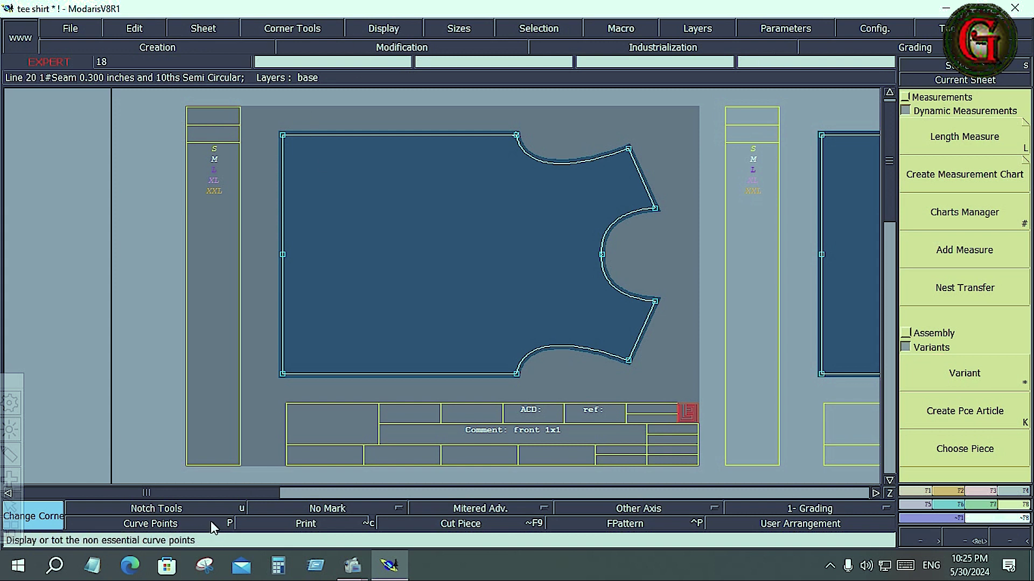
pyautogui.click(394, 30)
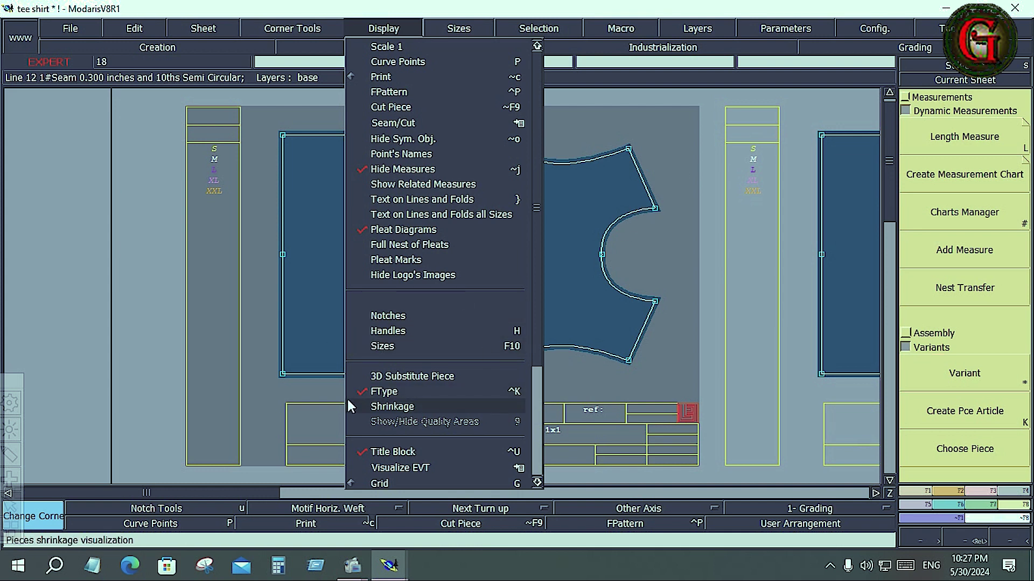
pyautogui.click(627, 101)
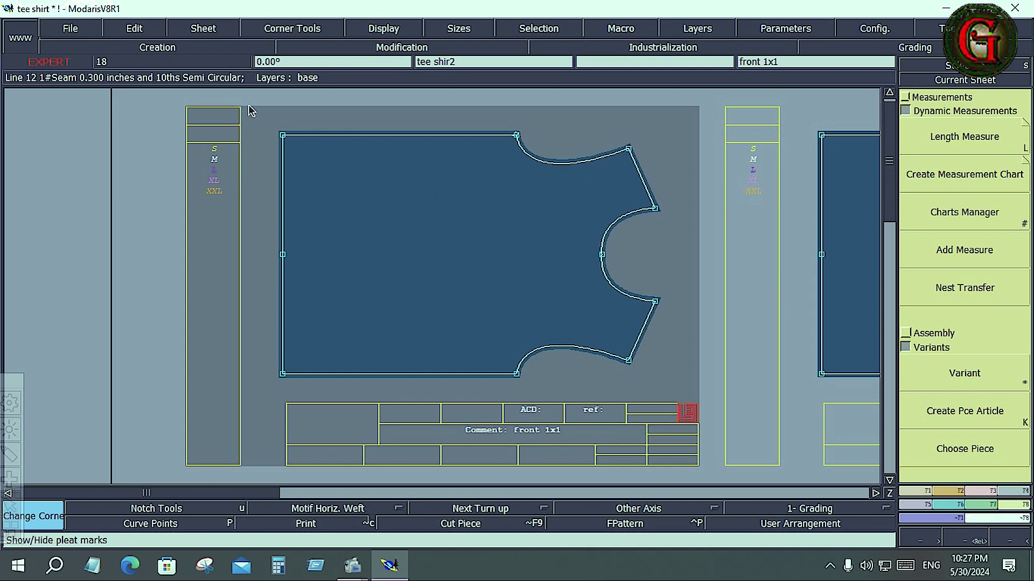
# Create a new model named jj after agreeing to save the tee shirt model.
pyautogui.click(78, 26)
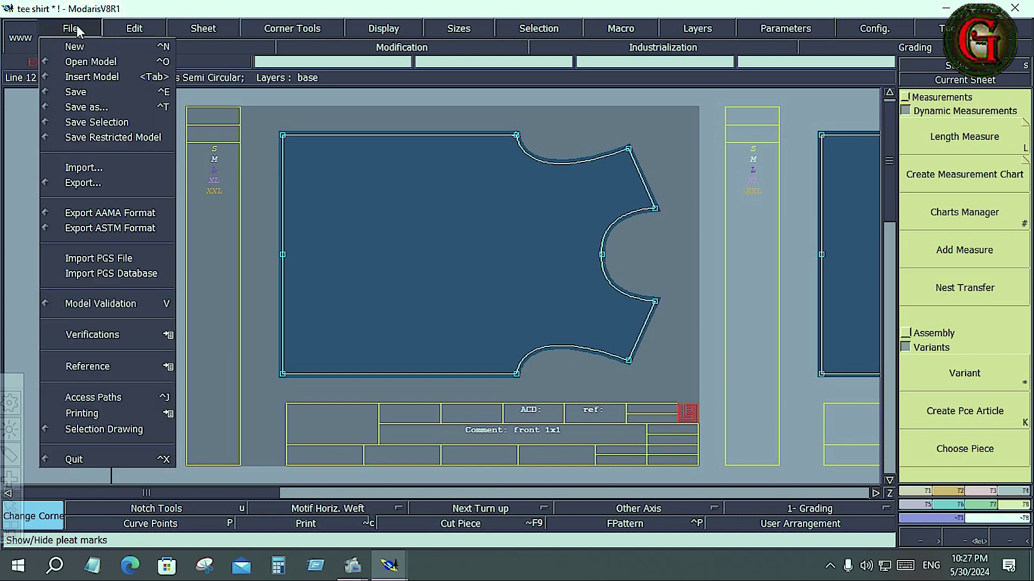
pyautogui.click(115, 49)
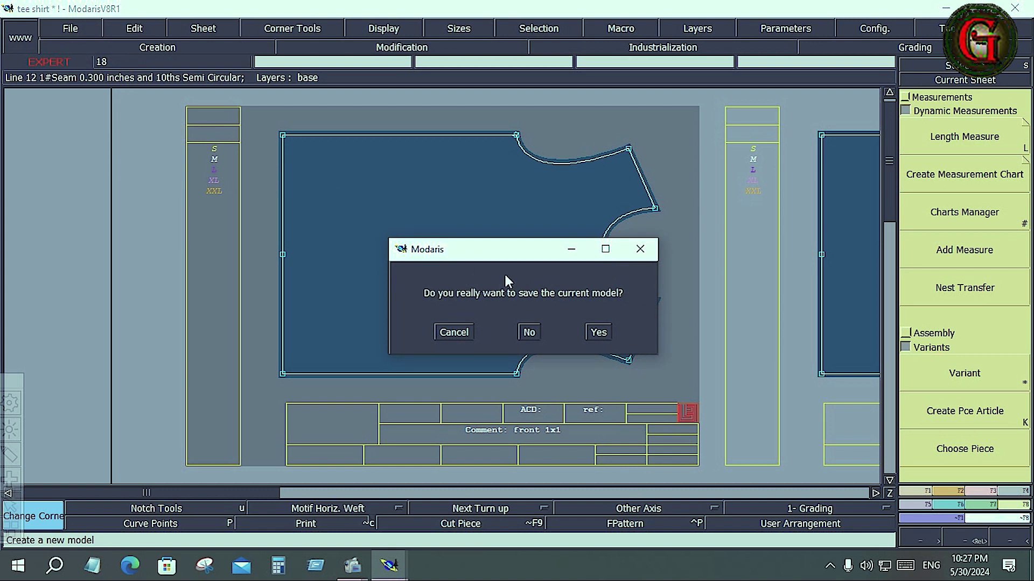
pyautogui.click(598, 332)
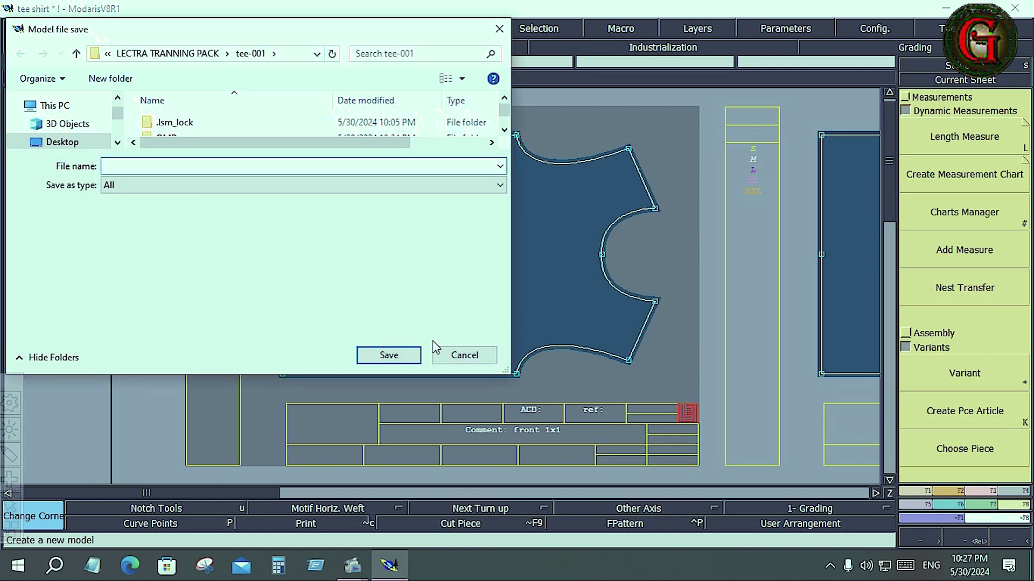
pyautogui.click(464, 355)
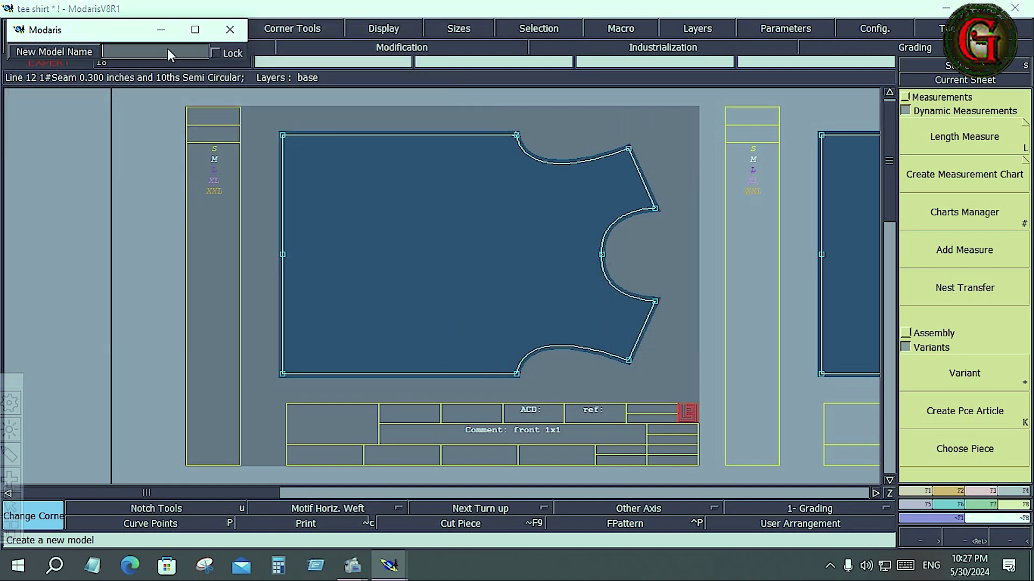
pyautogui.write('j')
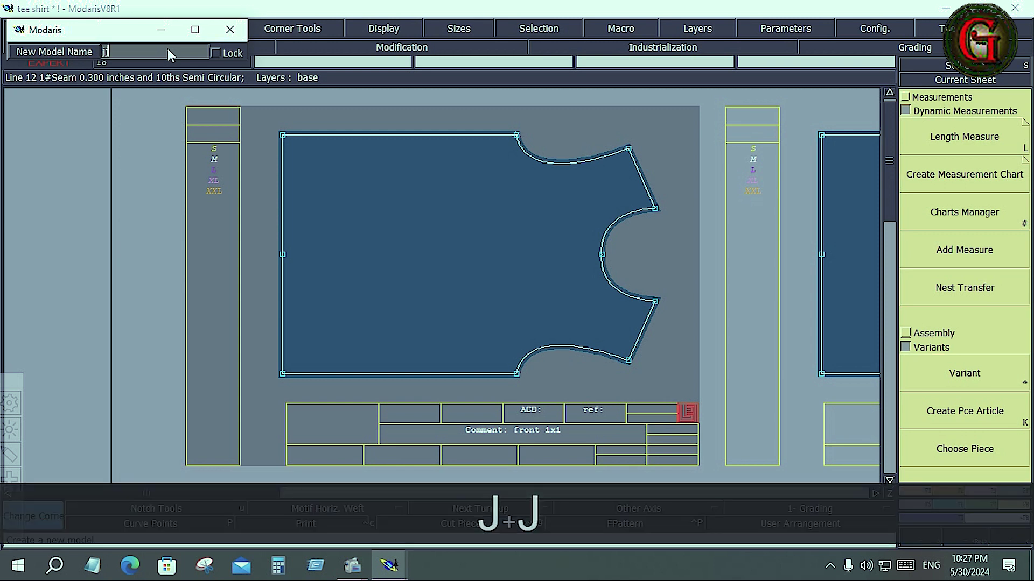
pyautogui.press('Return')
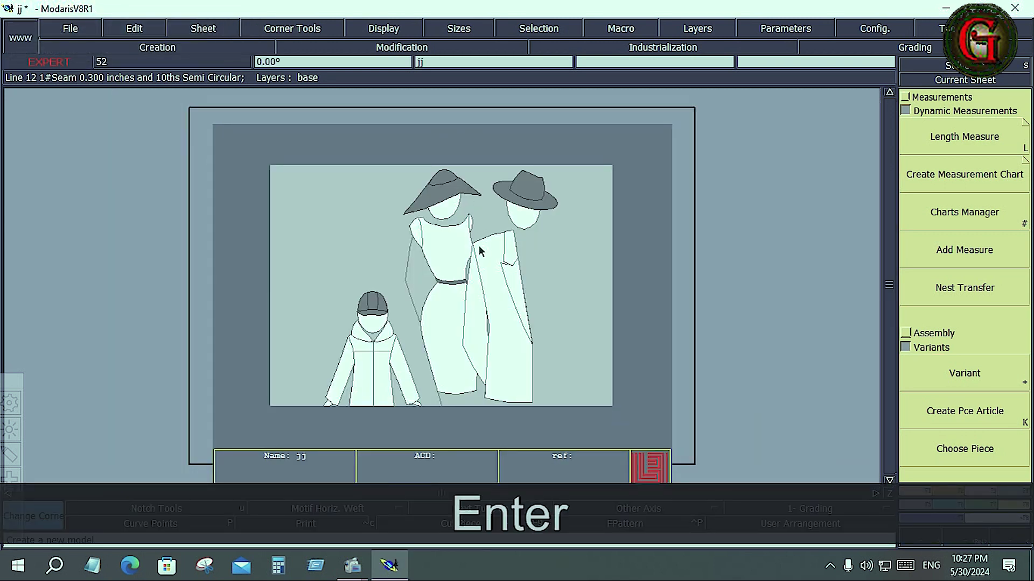
pyautogui.click(198, 24)
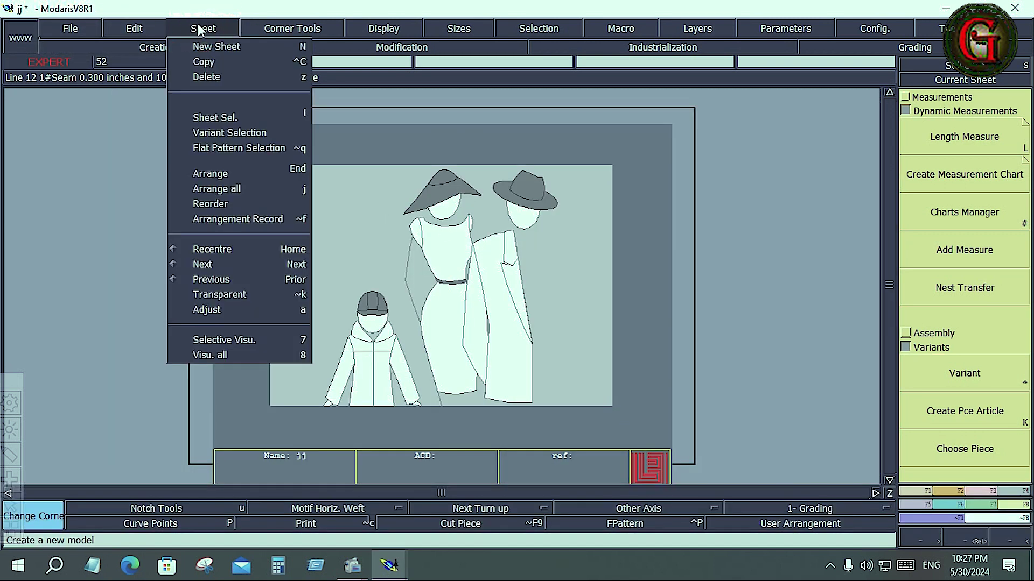
pyautogui.click(208, 47)
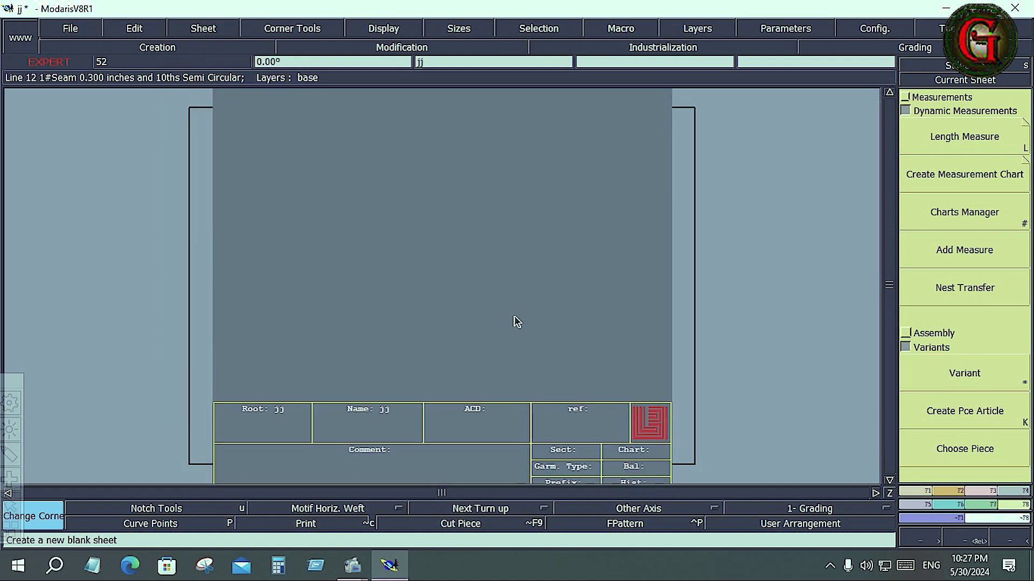
pyautogui.click(395, 34)
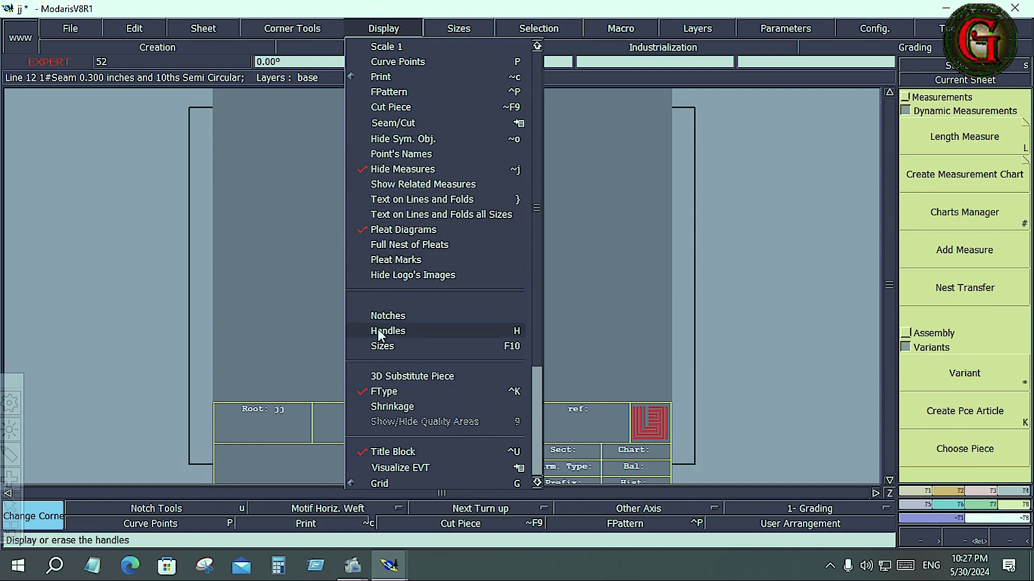
pyautogui.click(381, 451)
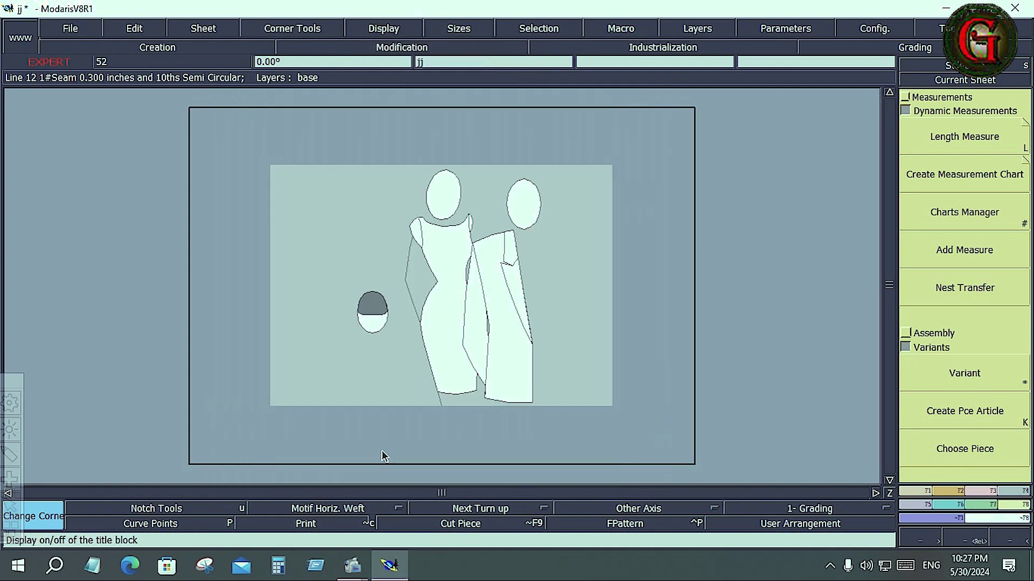
pyautogui.click(383, 29)
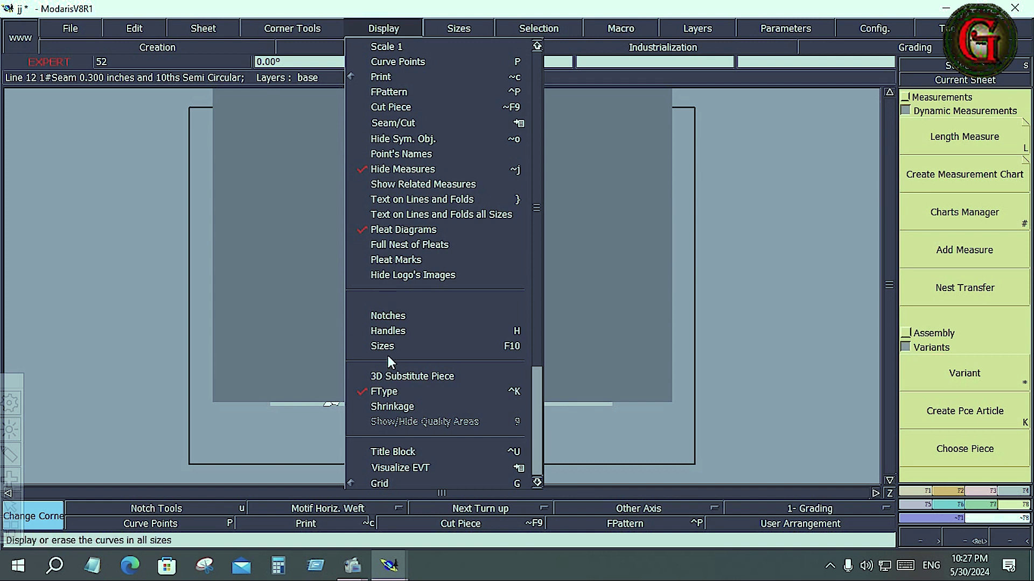
pyautogui.click(435, 346)
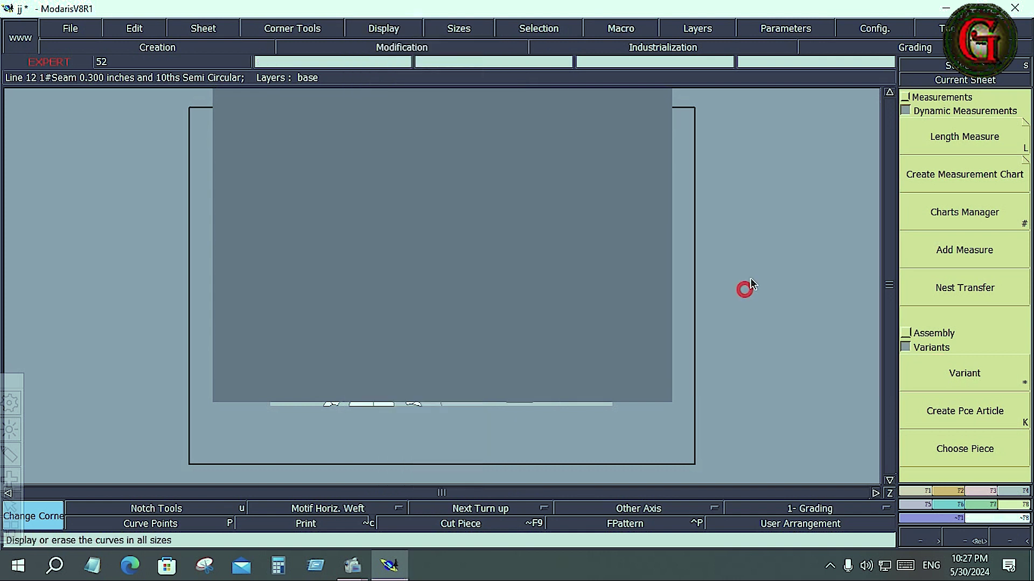
pyautogui.hotkey('alt', 'a')
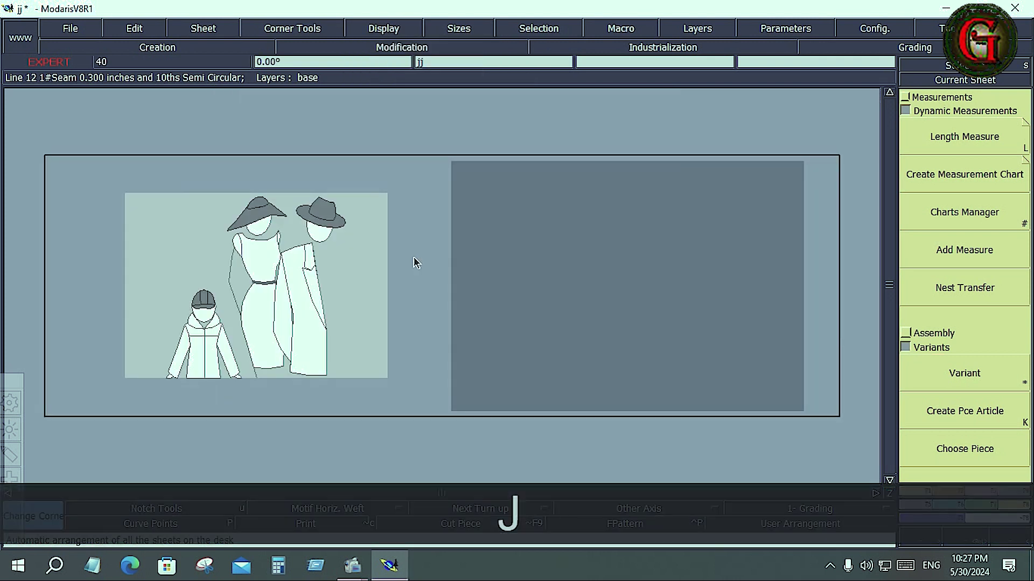
pyautogui.click(132, 261)
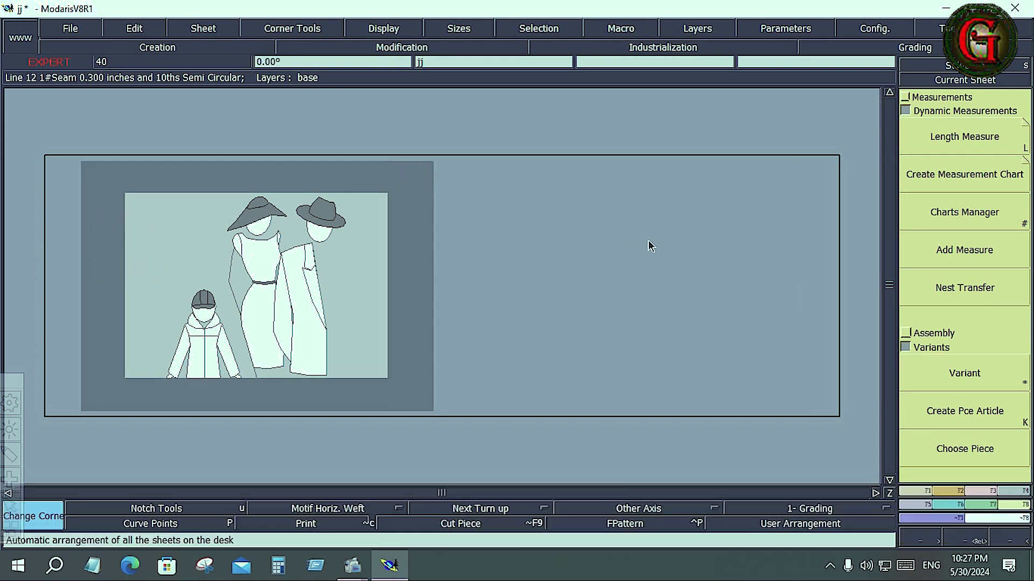
pyautogui.click(654, 238)
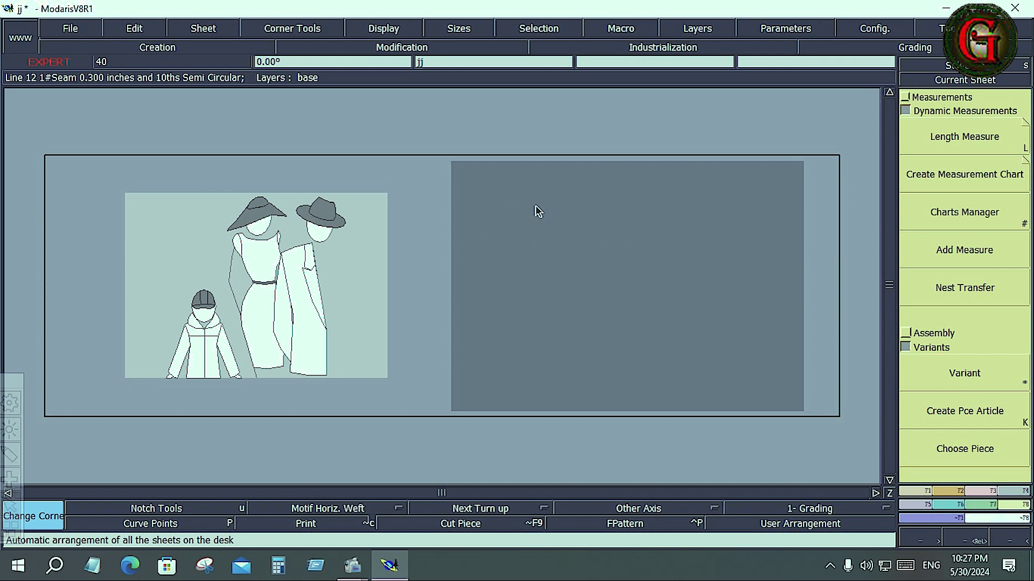
pyautogui.click(380, 30)
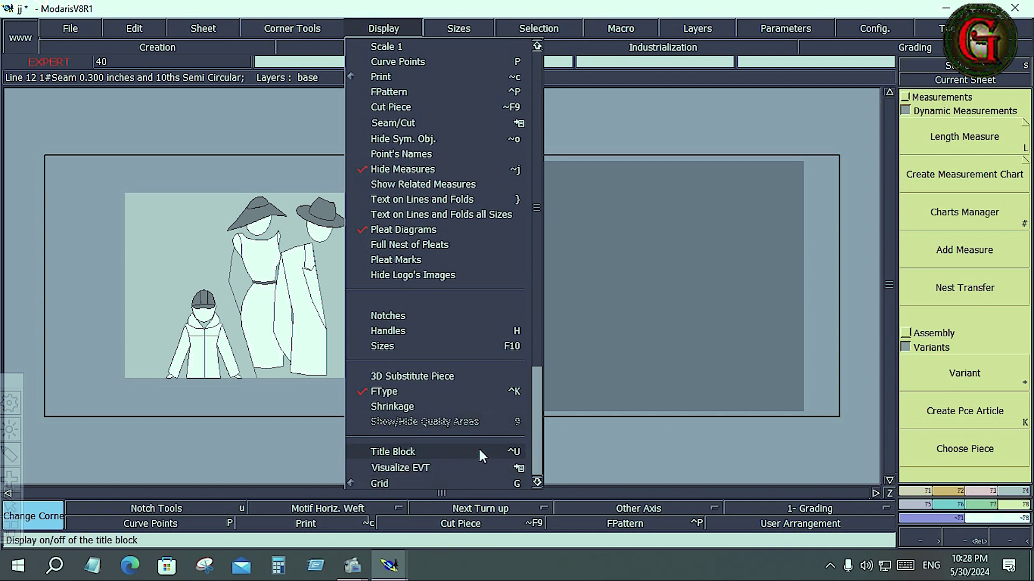
pyautogui.click(490, 312)
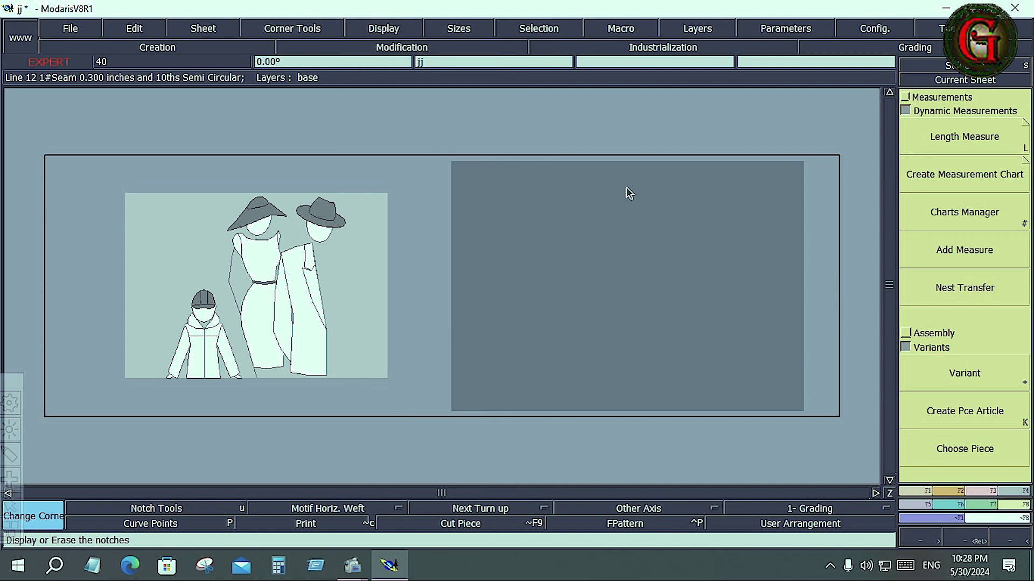
# Zoom to the sheet and draw a straight Bezier line diagonally across the lower-left piece.
pyautogui.click(393, 30)
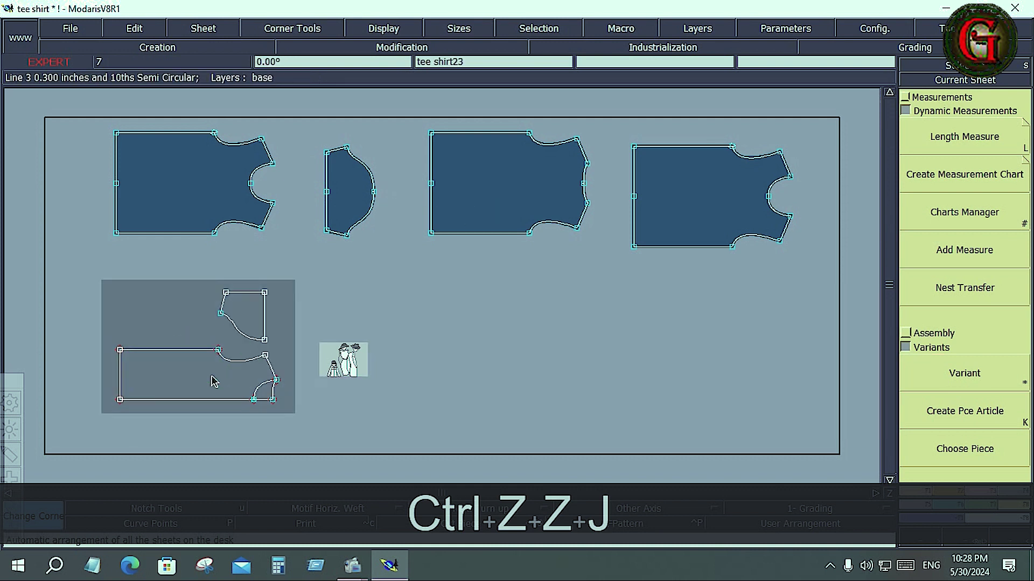
pyautogui.press('Home')
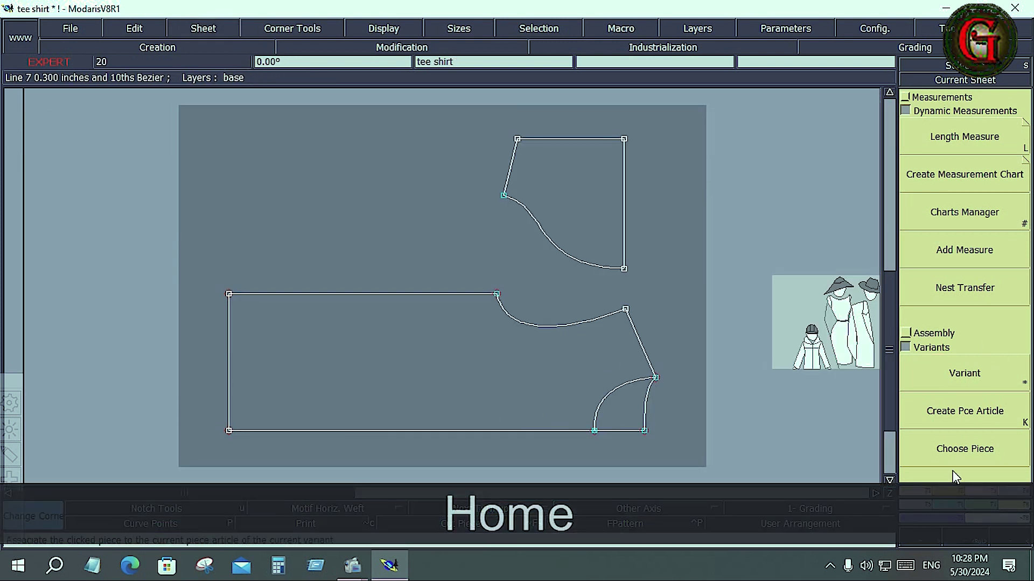
pyautogui.click(907, 493)
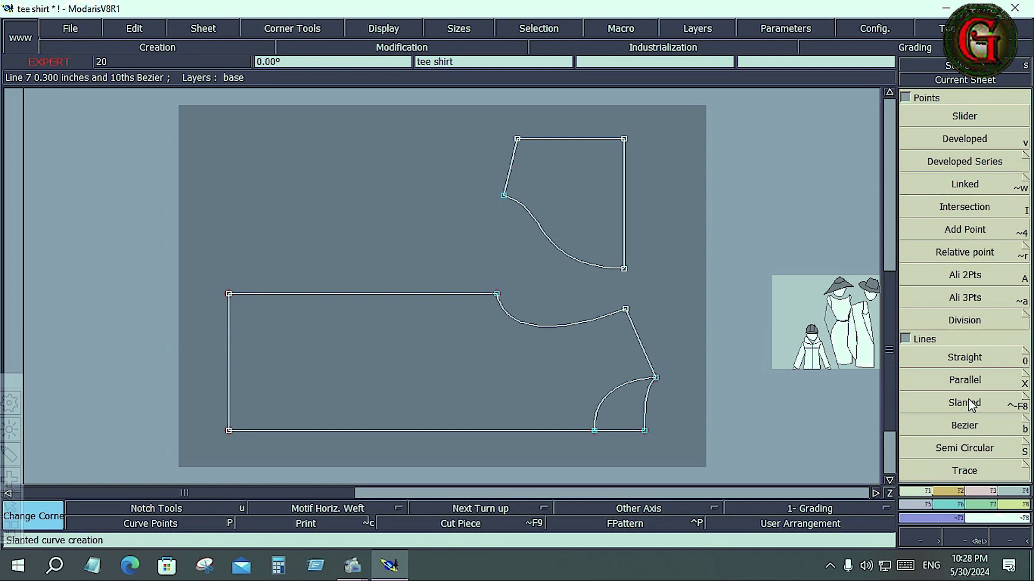
pyautogui.click(964, 426)
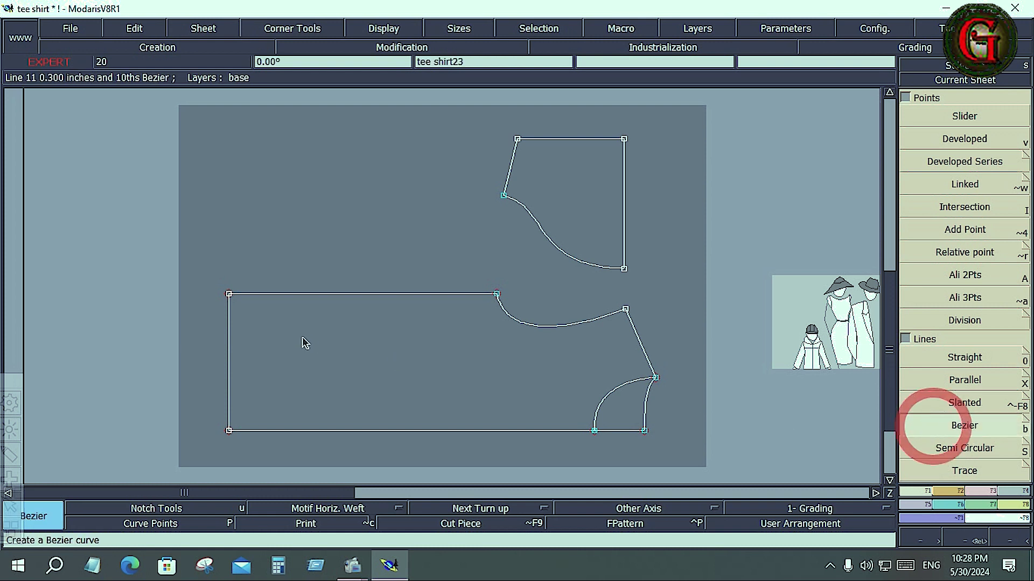
pyautogui.click(228, 295)
pyautogui.click(595, 430)
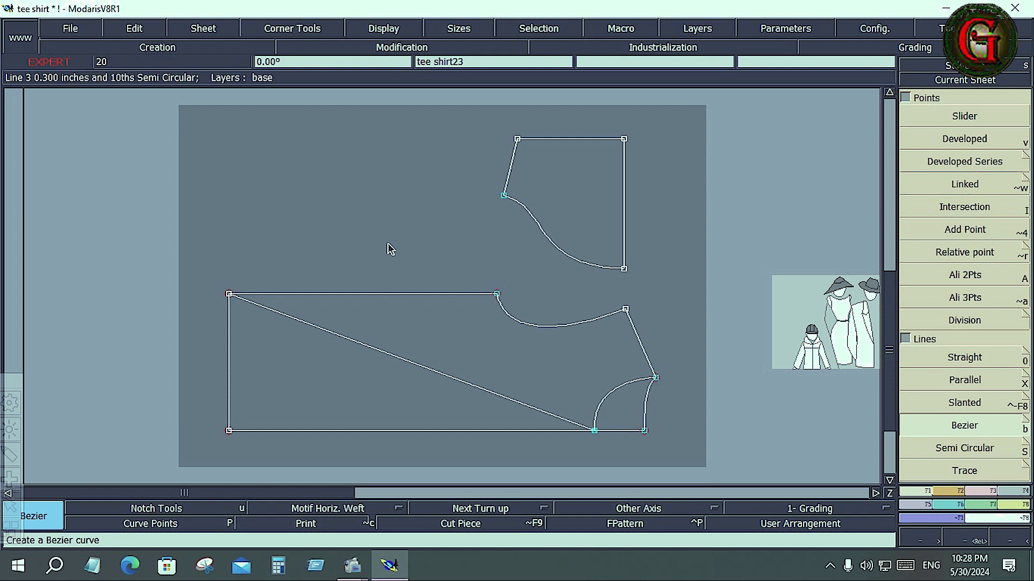
# Turn on the Handles display option to show curve handles.
pyautogui.click(385, 26)
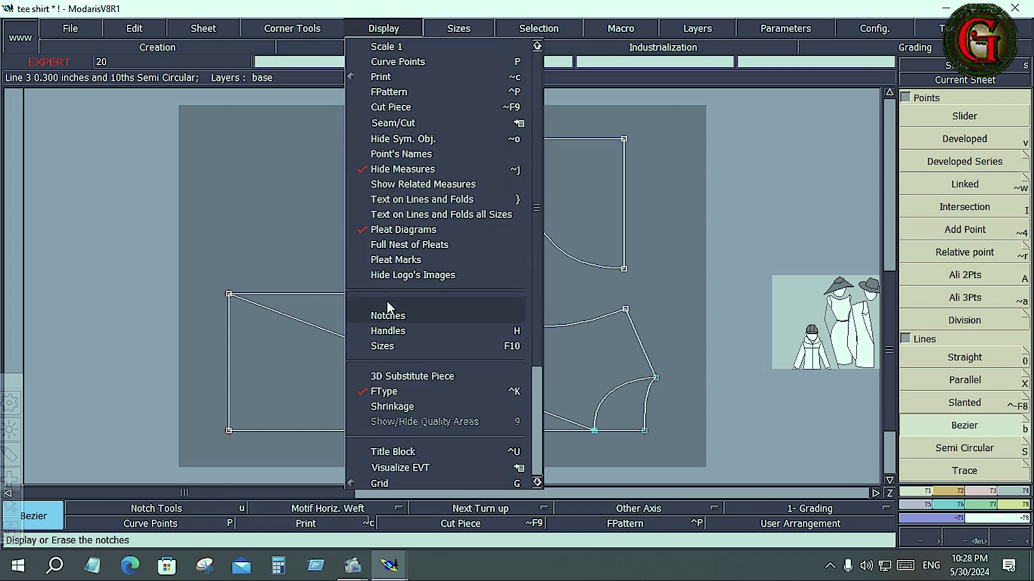
pyautogui.click(392, 334)
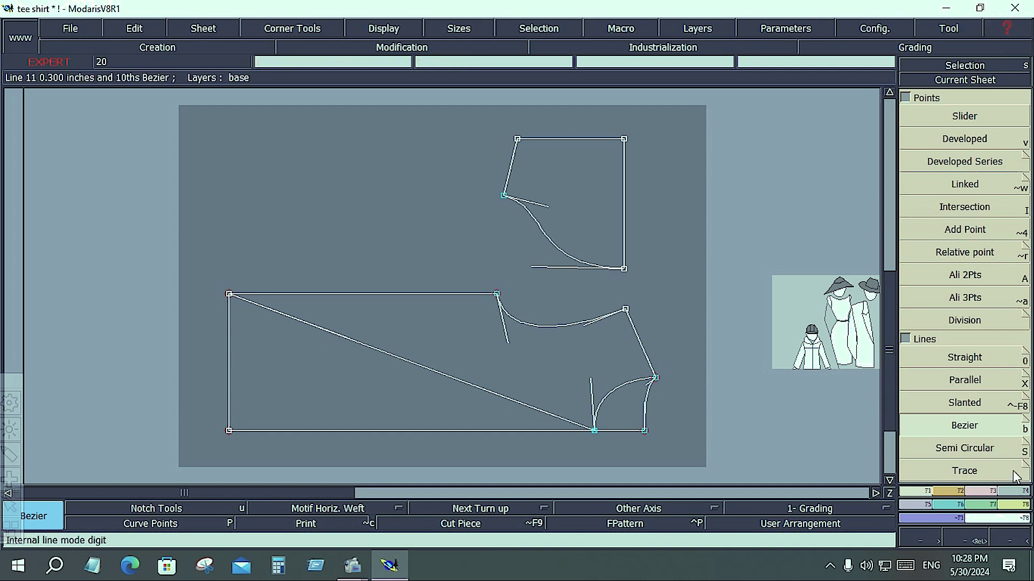
pyautogui.click(986, 489)
# Reshape the diagonal Bezier line into a smooth sweeping curve.
pyautogui.click(954, 314)
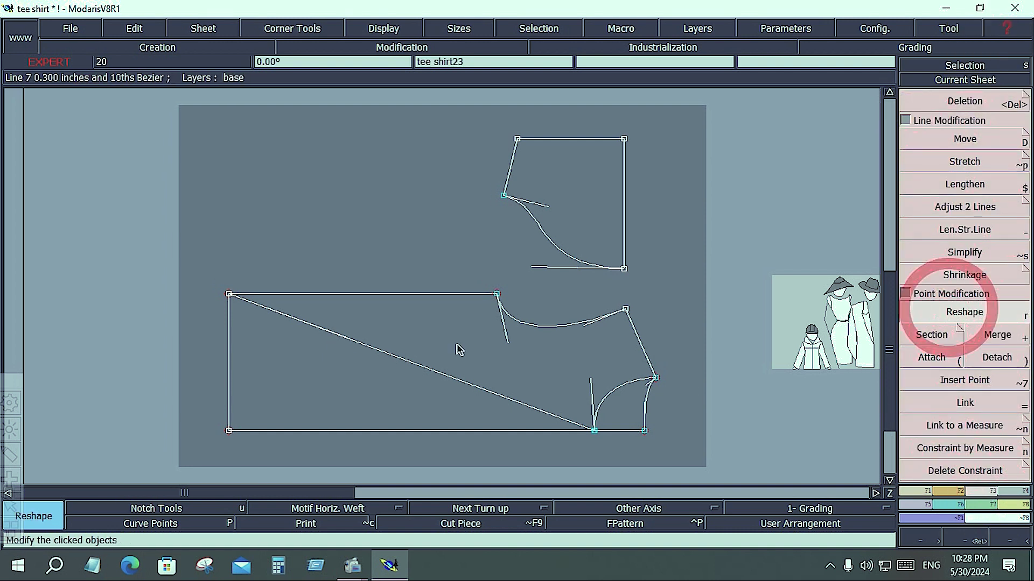
pyautogui.click(345, 340)
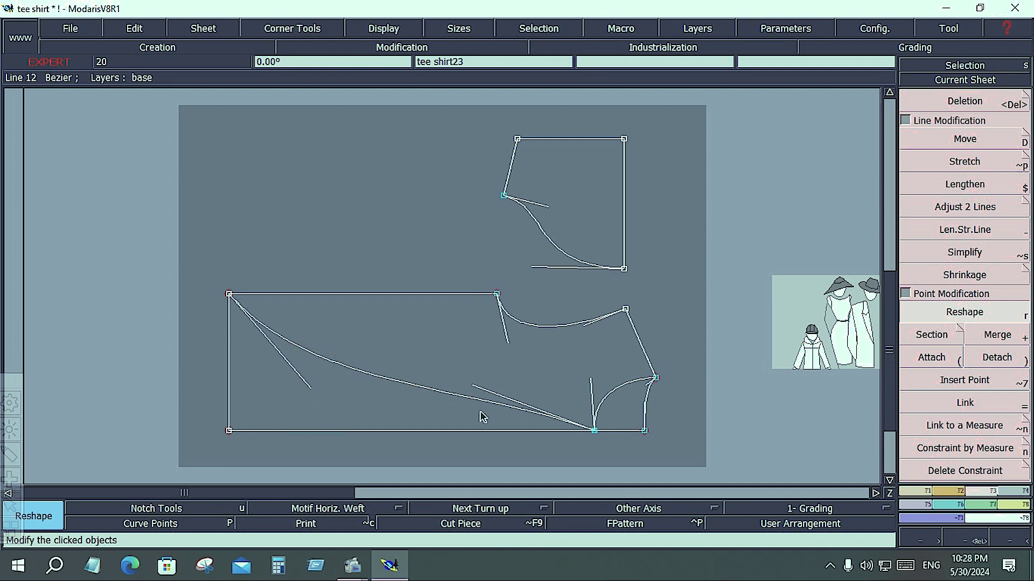
pyautogui.click(481, 387)
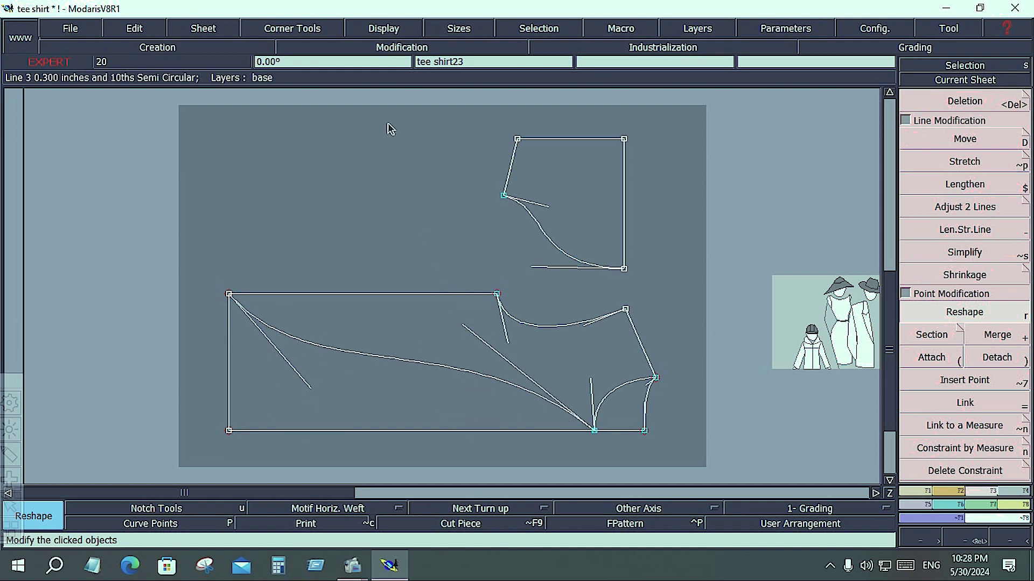
# Turn off the Handles display option to hide the curve handles.
pyautogui.click(378, 30)
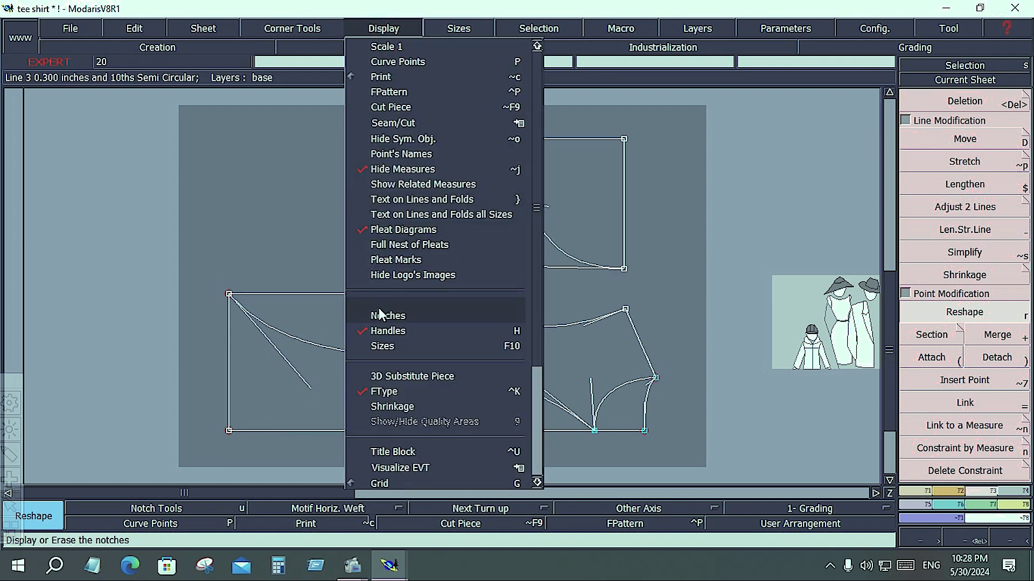
pyautogui.click(364, 330)
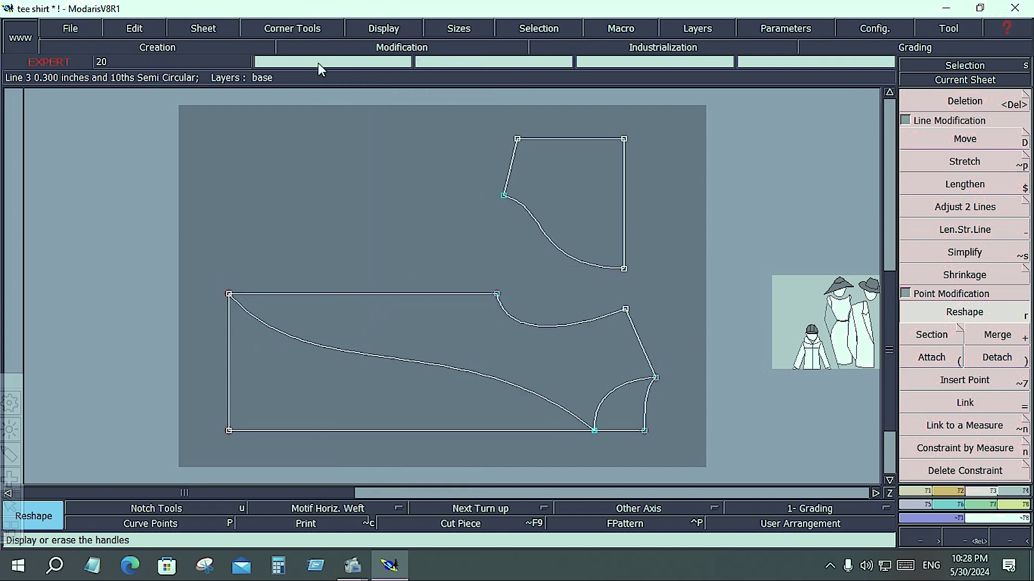
pyautogui.click(381, 28)
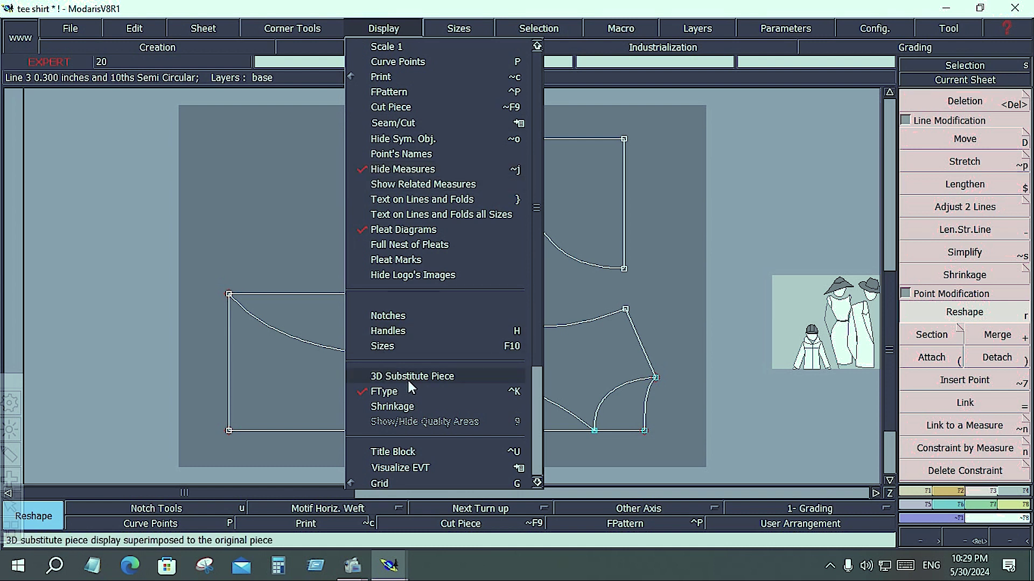
# Turn on the Sizes and Title Block display options, then arrange all sheets with J.
pyautogui.click(393, 345)
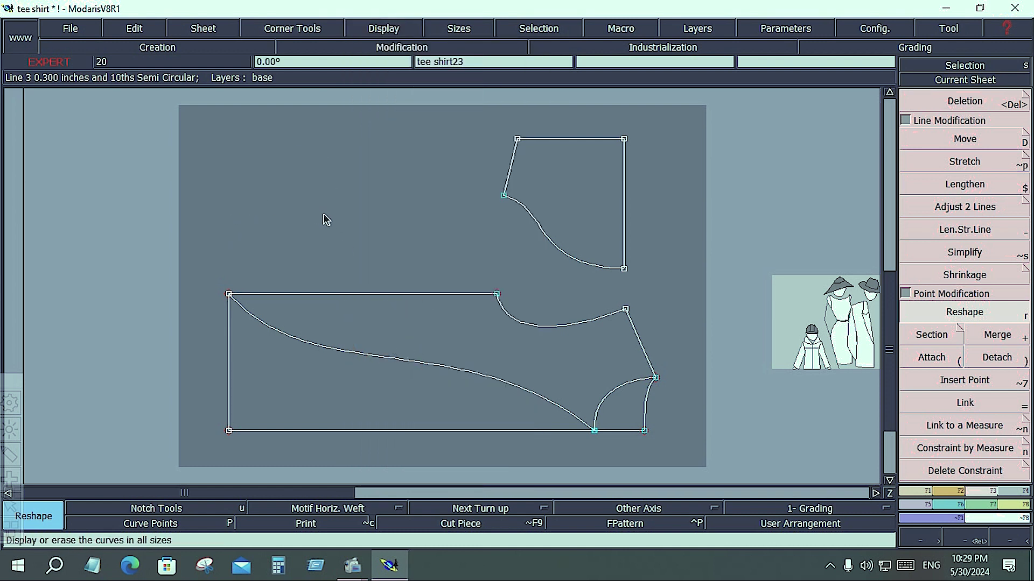
pyautogui.click(391, 31)
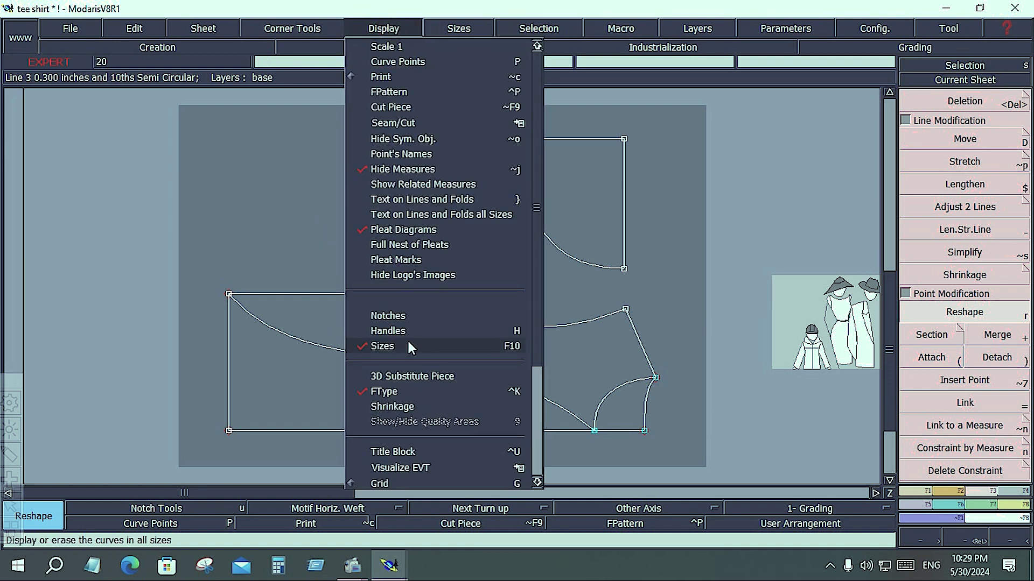
pyautogui.click(388, 452)
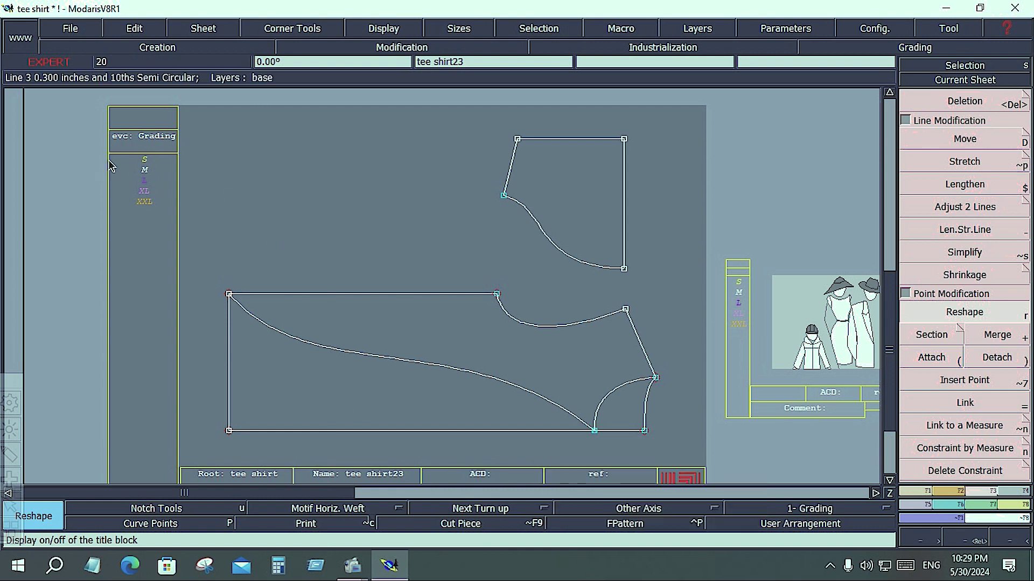
pyautogui.press('j')
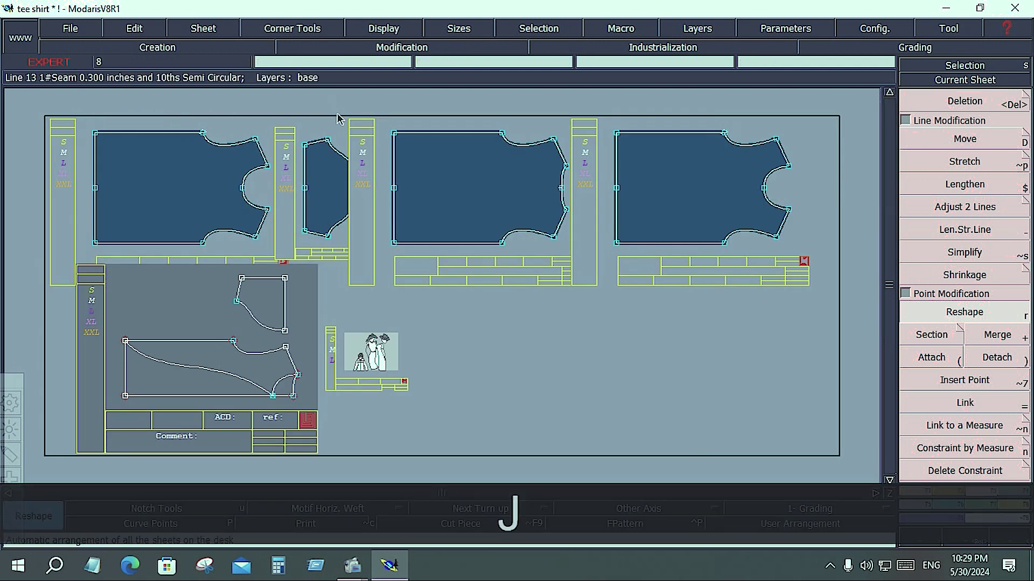
pyautogui.click(370, 30)
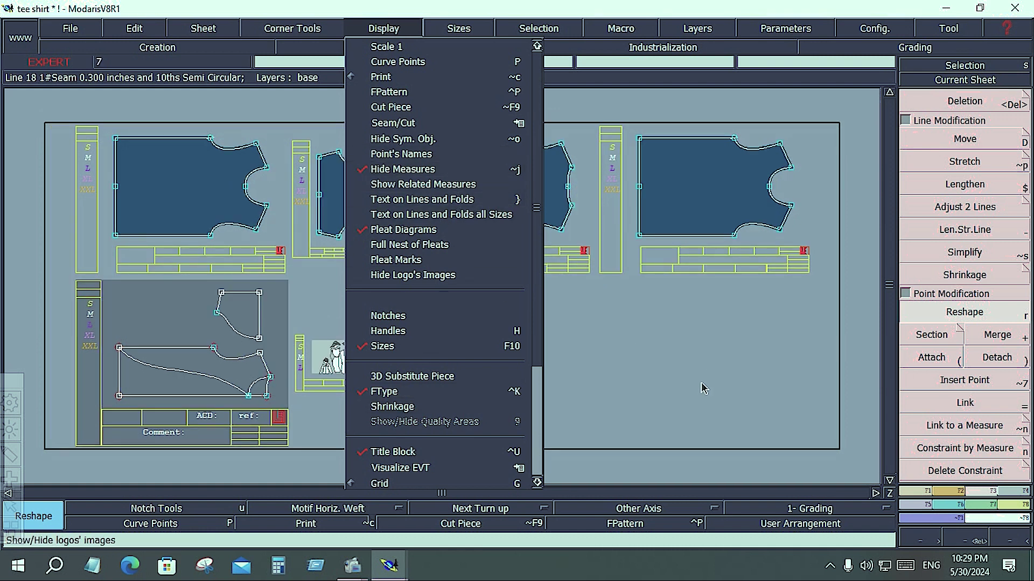
pyautogui.click(636, 356)
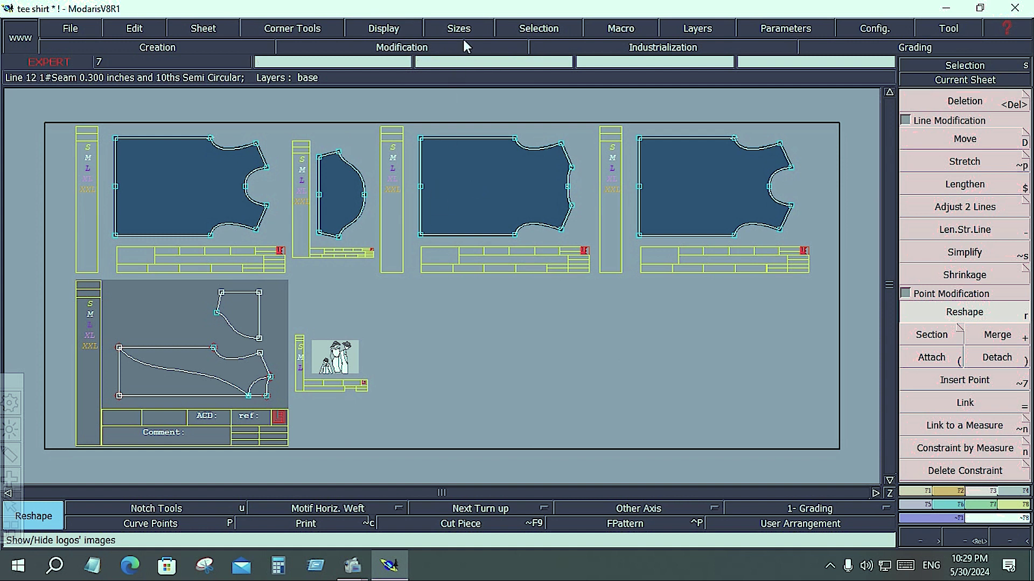
pyautogui.click(385, 26)
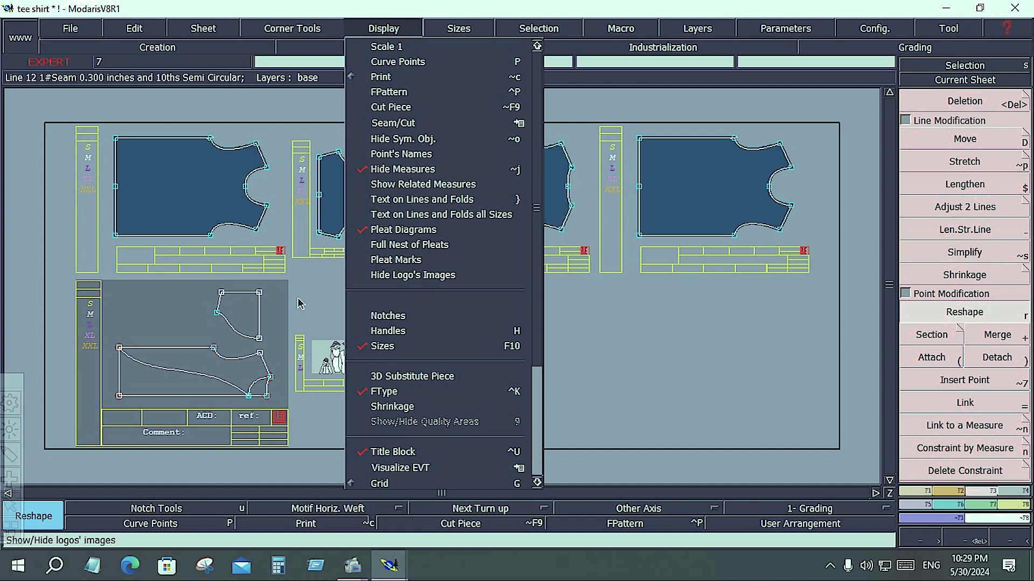
pyautogui.click(732, 358)
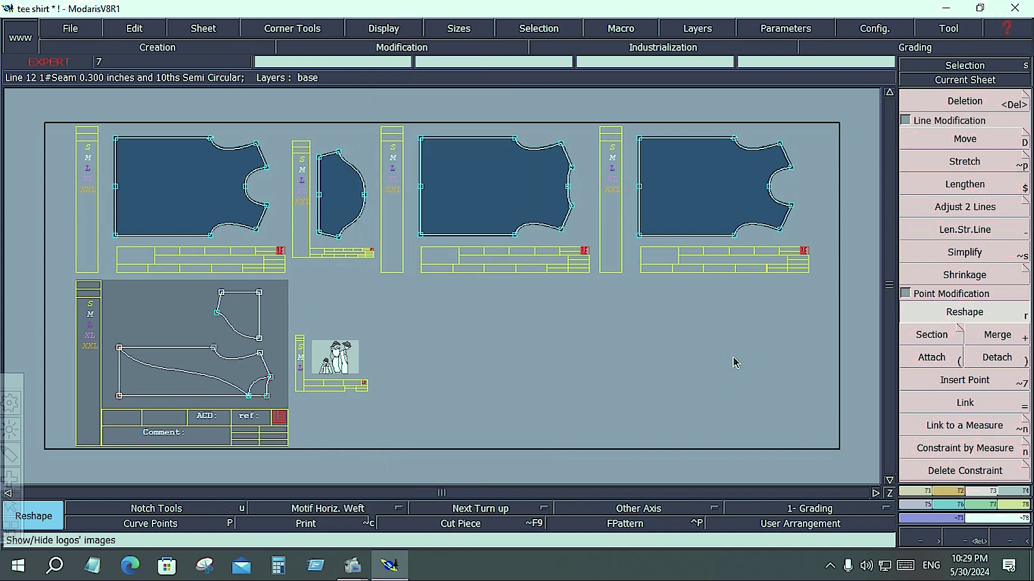